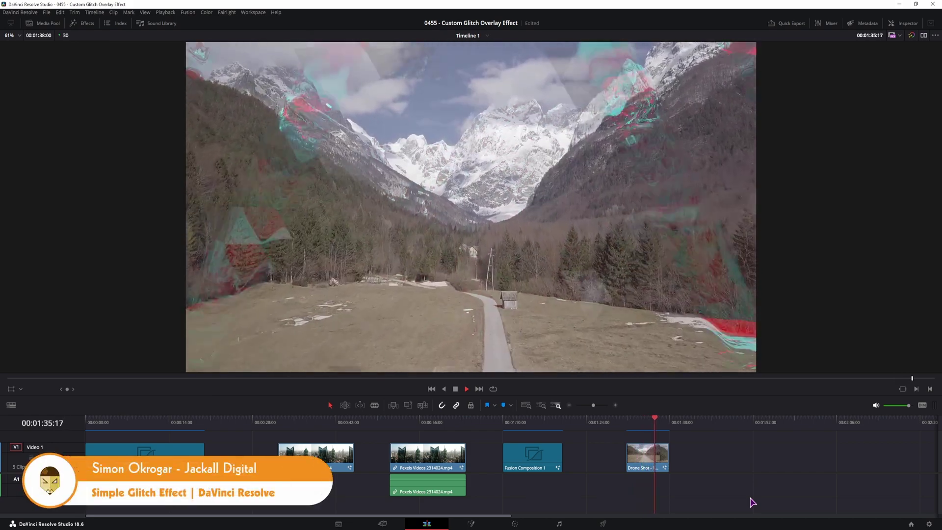
Stop playback and search the effects library for "glitch" effects
{"action": "key", "text": "space"}
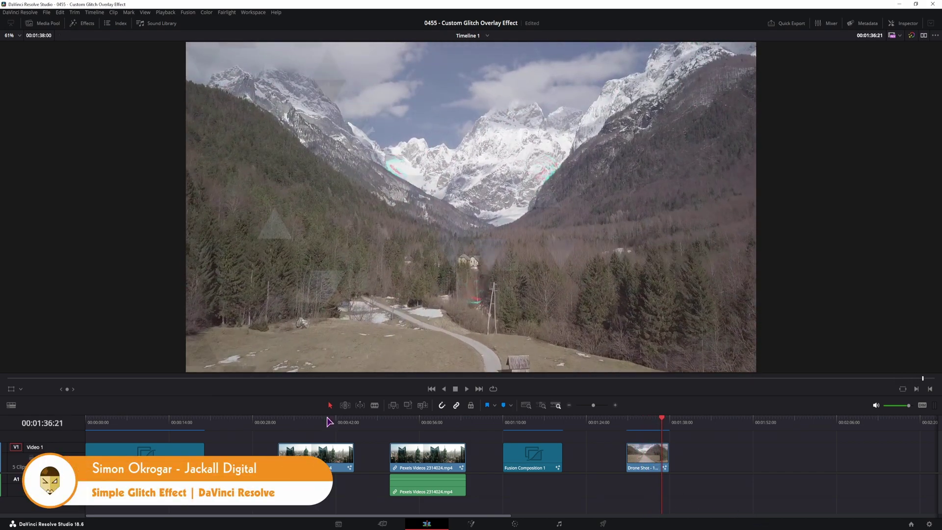
{"action": "left_click", "coordinate": [86, 25]}
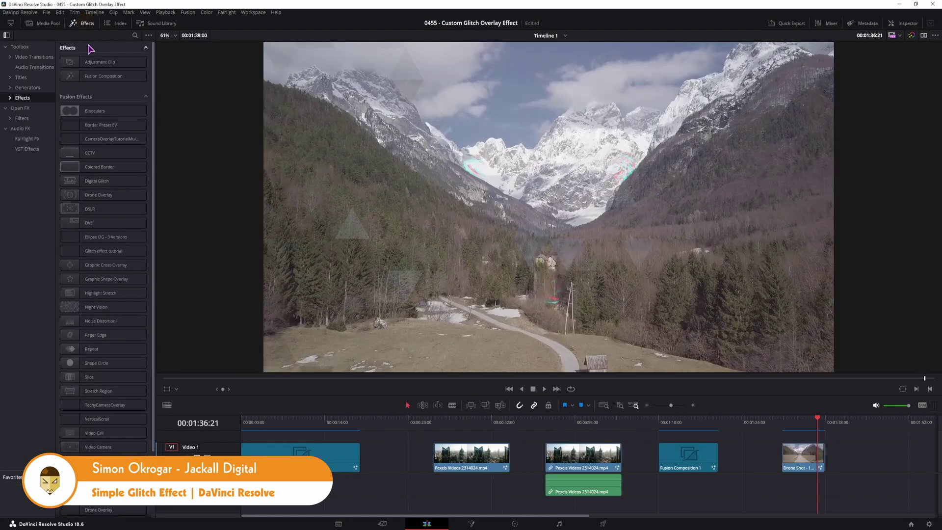
{"action": "left_click", "coordinate": [135, 37]}
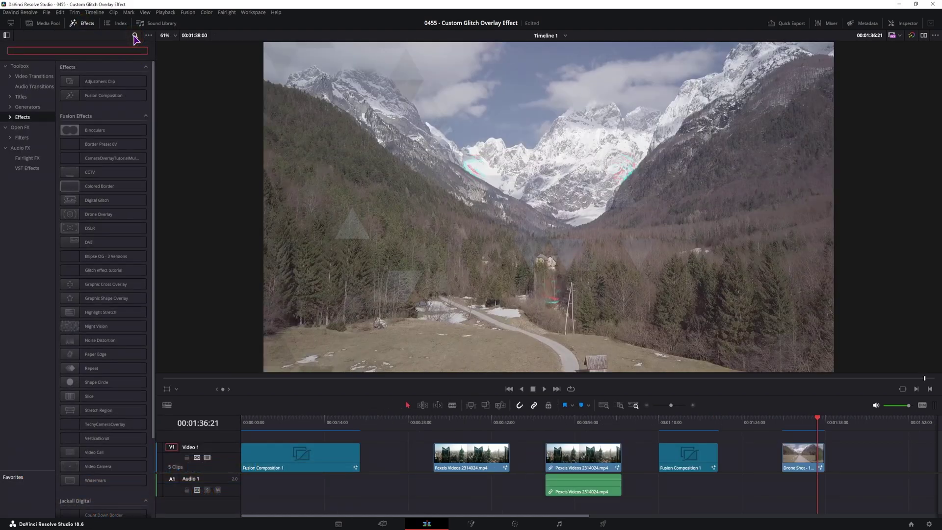
{"action": "type", "text": "glitch"}
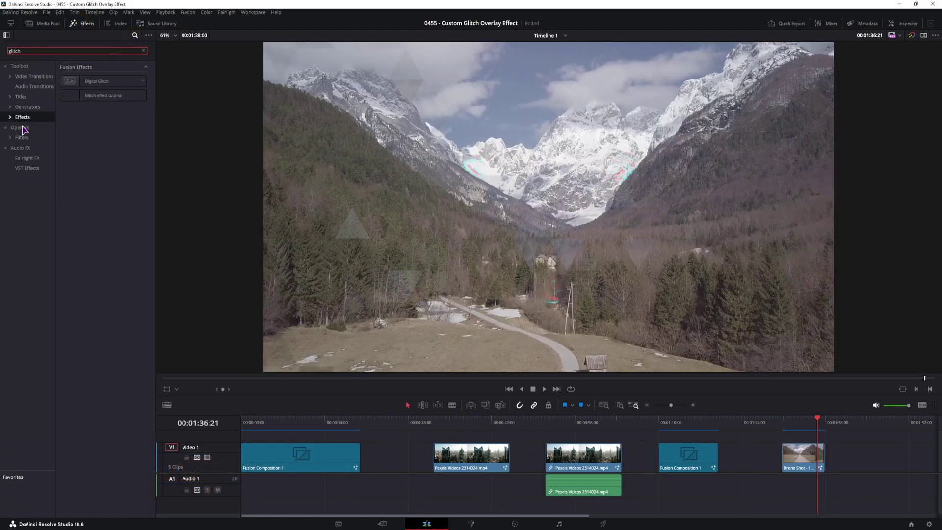
{"action": "left_click", "coordinate": [25, 120]}
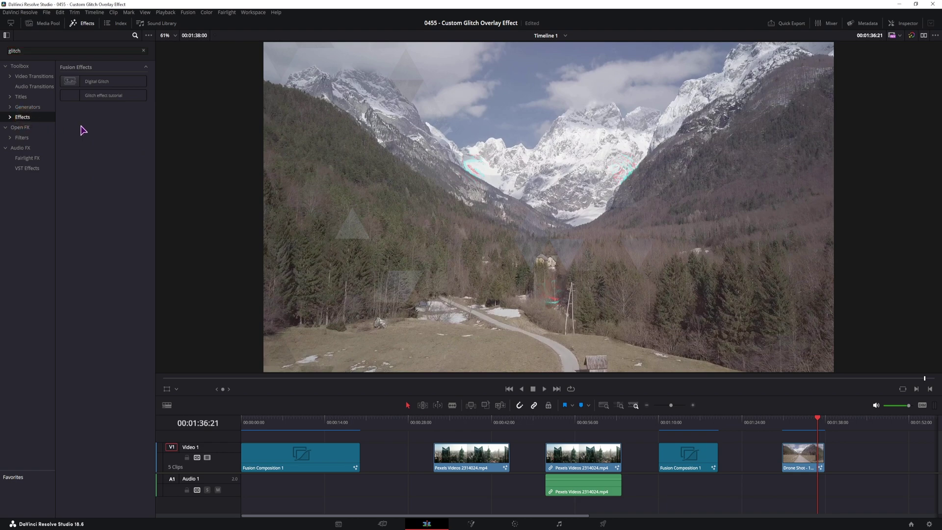
{"action": "left_click", "coordinate": [72, 86]}
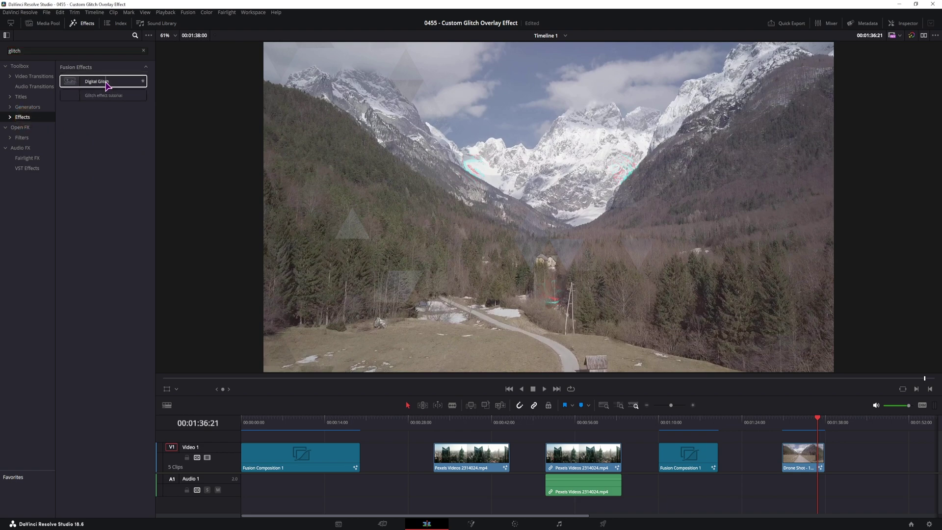
Place the Pexels Videos 2314024.mp4 clip after the drone shot on the timeline and apply the Digital Glitch effect to it
{"action": "left_click", "coordinate": [45, 23]}
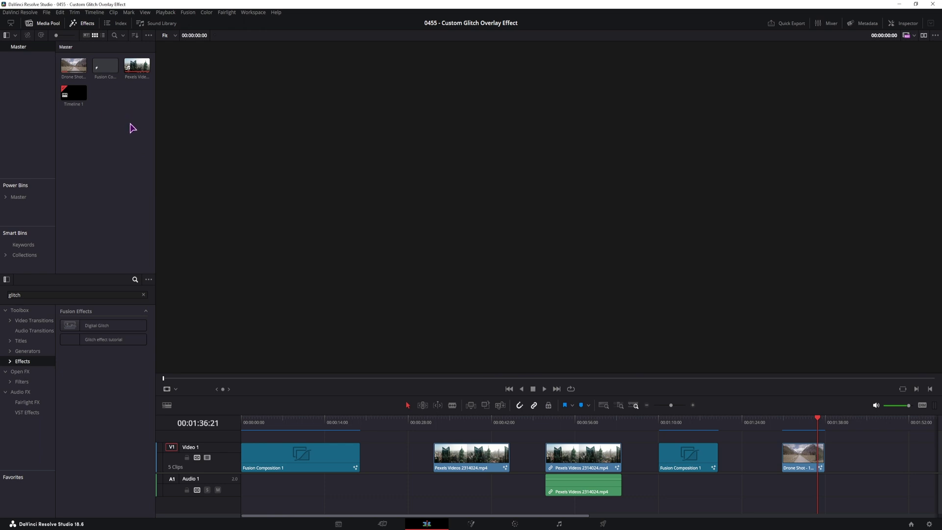
{"action": "left_click_drag", "start_coordinate": [136, 67], "coordinate": [866, 470]}
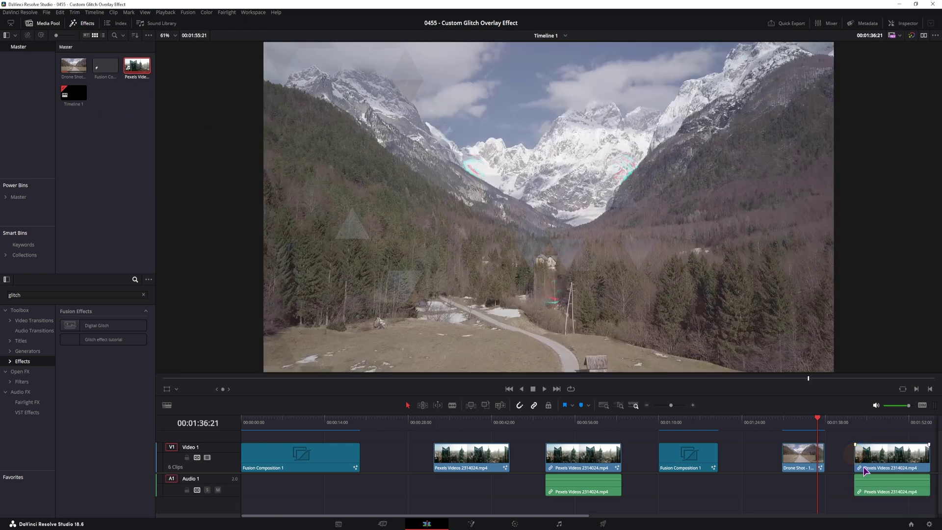
{"action": "left_click_drag", "start_coordinate": [143, 326], "coordinate": [731, 452]}
Play back the newly added city clip to preview the Digital Glitch effect
{"action": "left_click", "coordinate": [708, 421]}
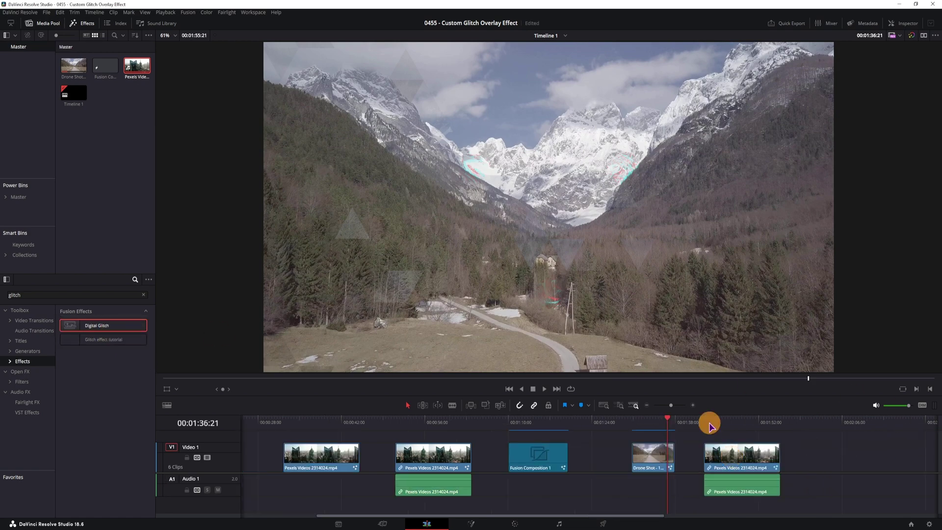
{"action": "scroll", "coordinate": [704, 461], "scroll_direction": "right", "scroll_amount": 3}
{"action": "key", "text": "space"}
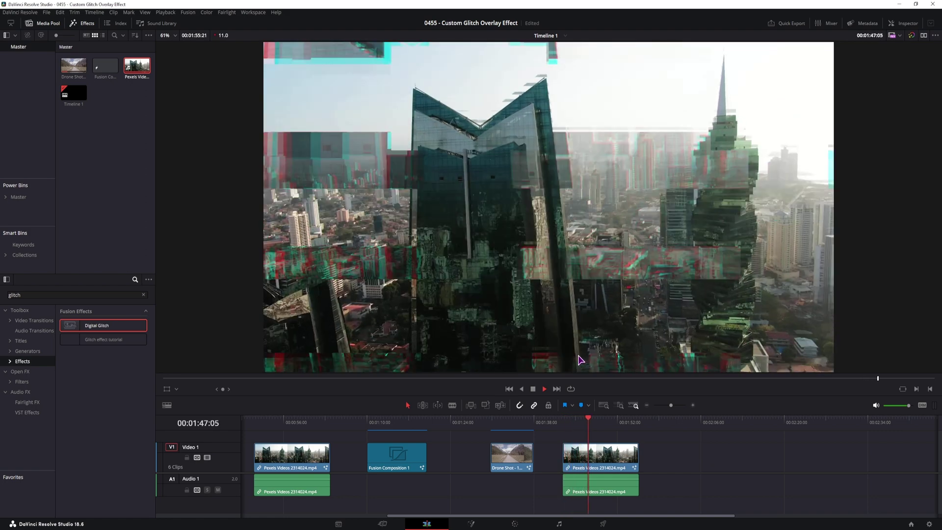
{"action": "key", "text": "space"}
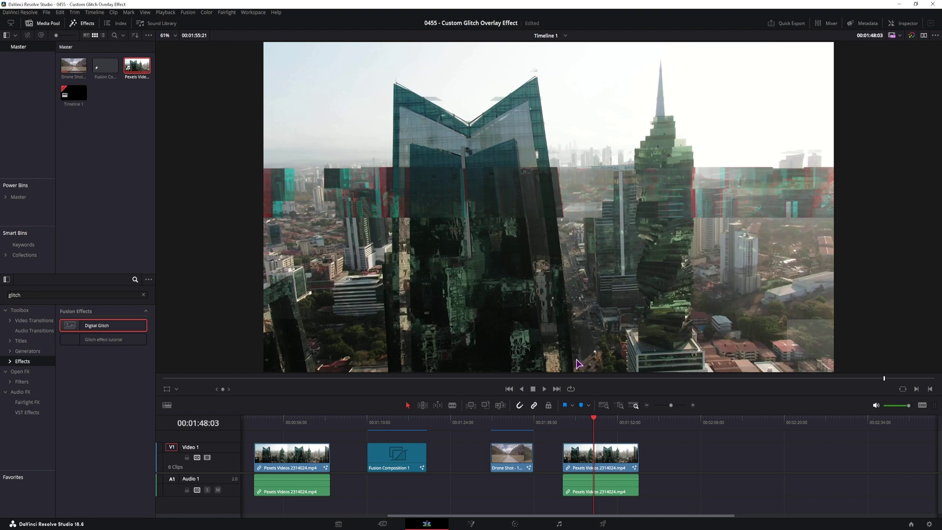
Select the glitched city clip and inspect the Digital Glitch position, width, height and chrome scale controls
{"action": "key", "text": "shift+v"}
{"action": "left_click", "coordinate": [905, 23]}
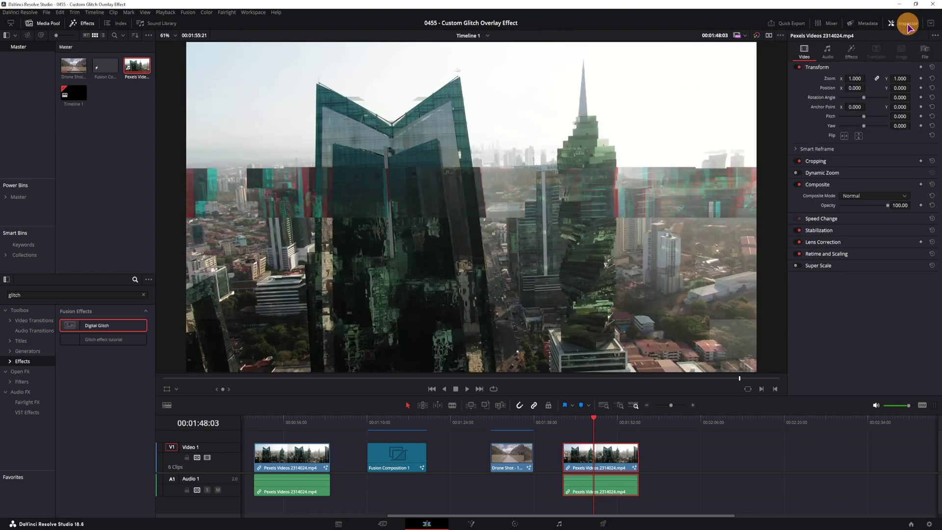
{"action": "left_click", "coordinate": [853, 57]}
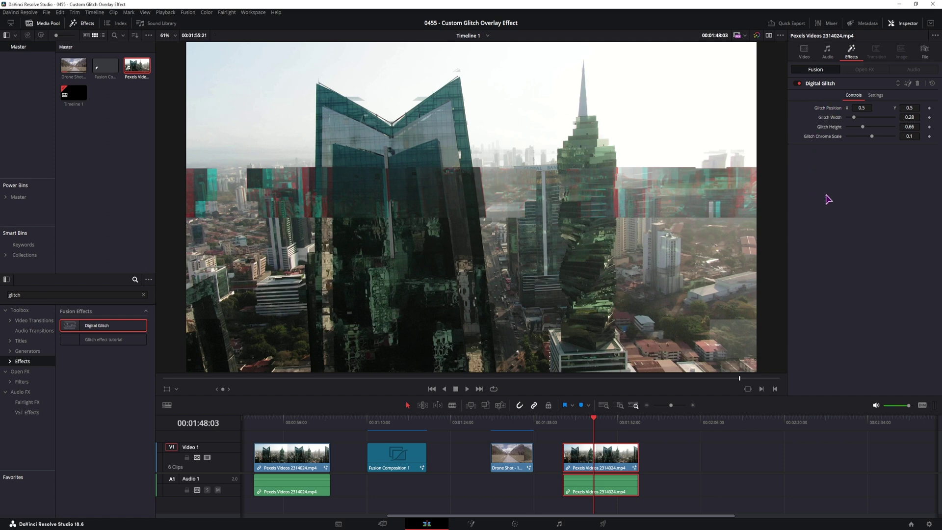
{"action": "left_click_drag", "start_coordinate": [858, 108], "coordinate": [841, 146]}
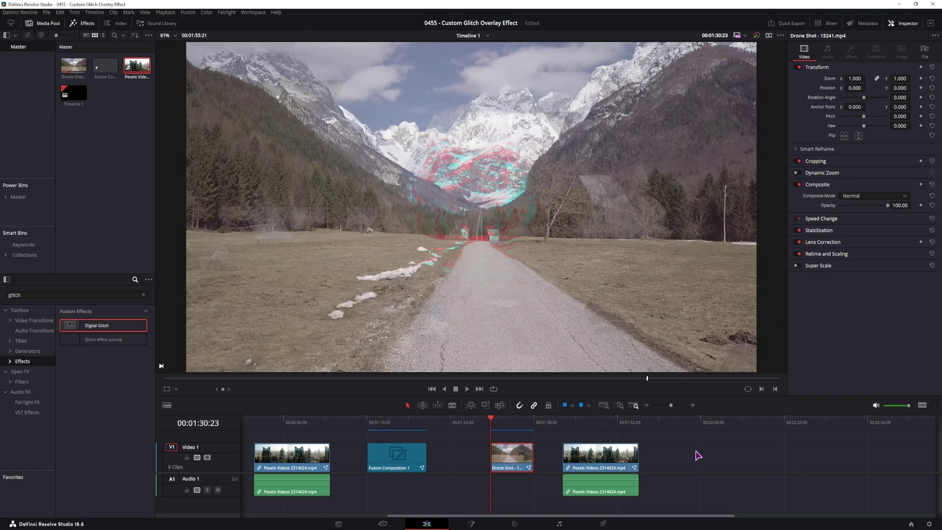
{"action": "scroll", "coordinate": [458, 450], "scroll_direction": "right", "scroll_amount": 3}
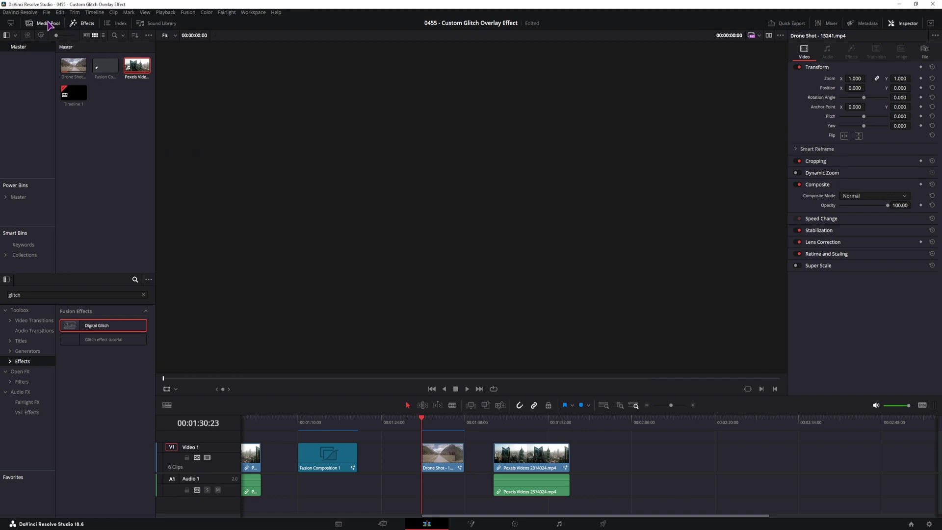
{"action": "left_click", "coordinate": [48, 23]}
{"action": "left_click", "coordinate": [47, 23]}
{"action": "right_click", "coordinate": [94, 143]}
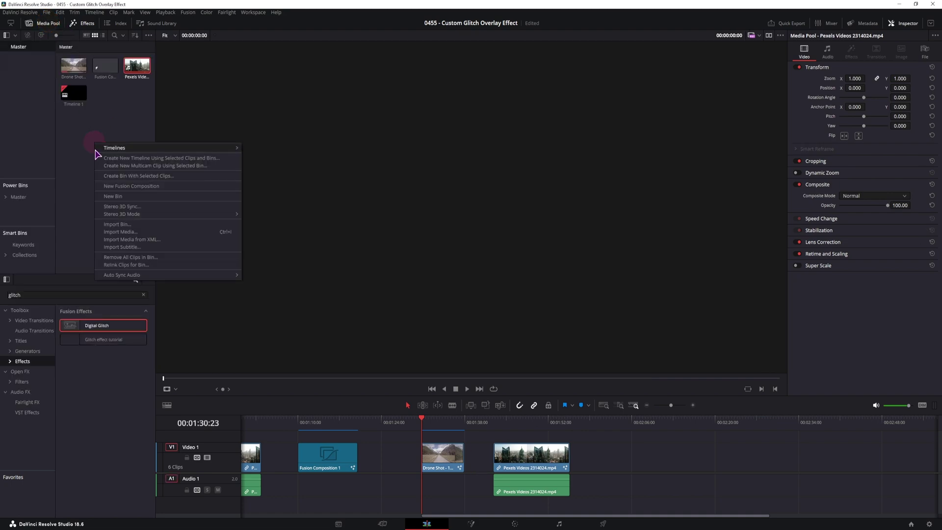
{"action": "left_click", "coordinate": [137, 185]}
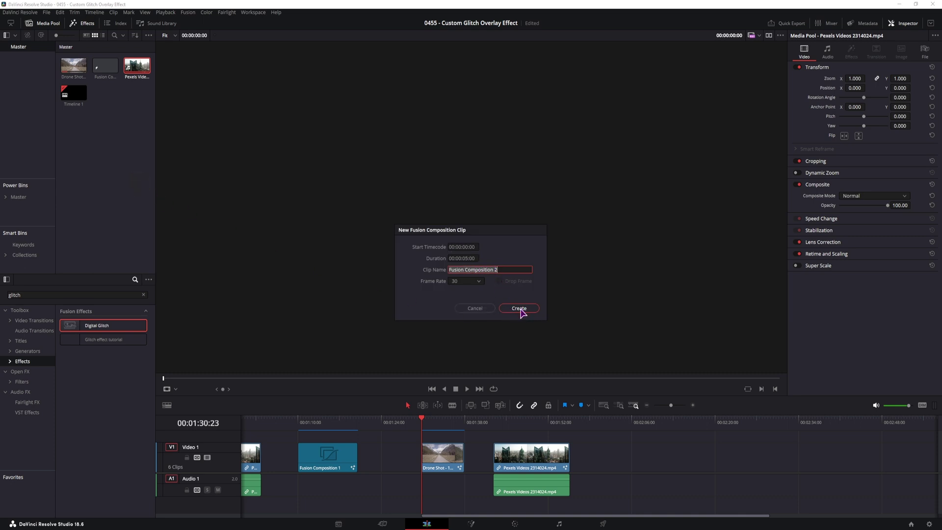
{"action": "left_click", "coordinate": [475, 308]}
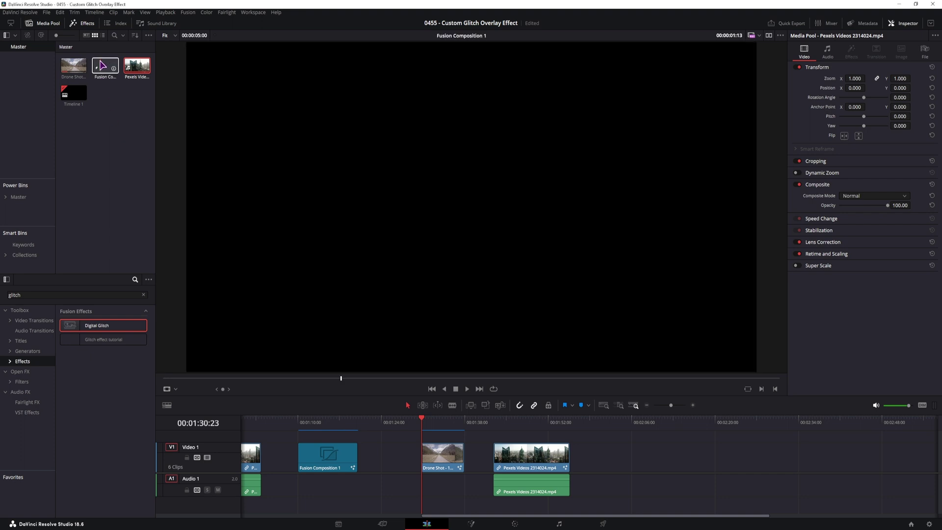
Place the existing Fusion composition after the last timeline clip, move the playhead onto it and open it on the Fusion page
{"action": "left_click_drag", "start_coordinate": [99, 71], "coordinate": [630, 458]}
{"action": "left_click", "coordinate": [642, 455]}
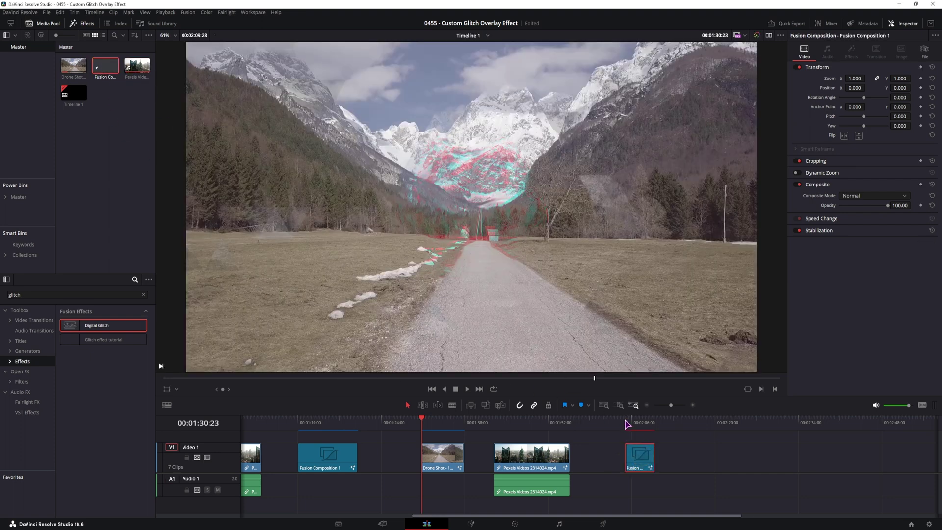
{"action": "left_click_drag", "start_coordinate": [422, 420], "coordinate": [635, 431]}
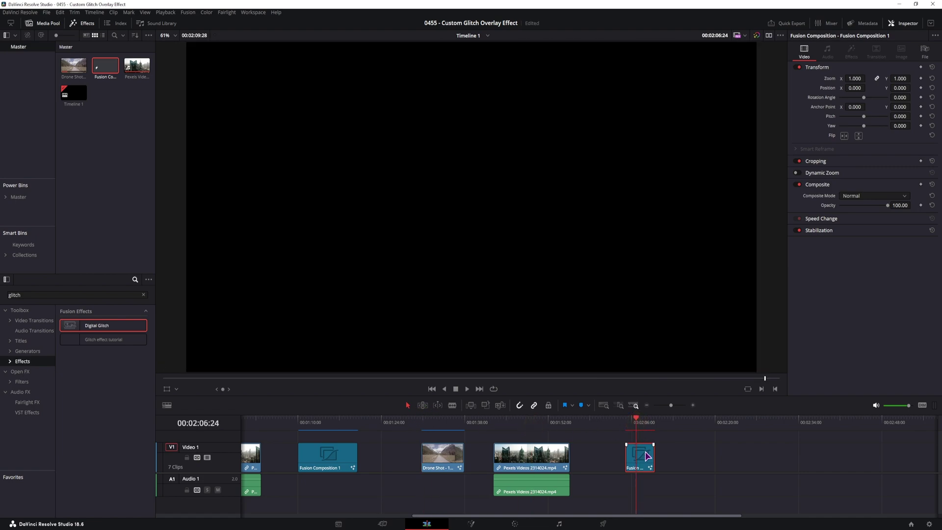
{"action": "left_click", "coordinate": [472, 524]}
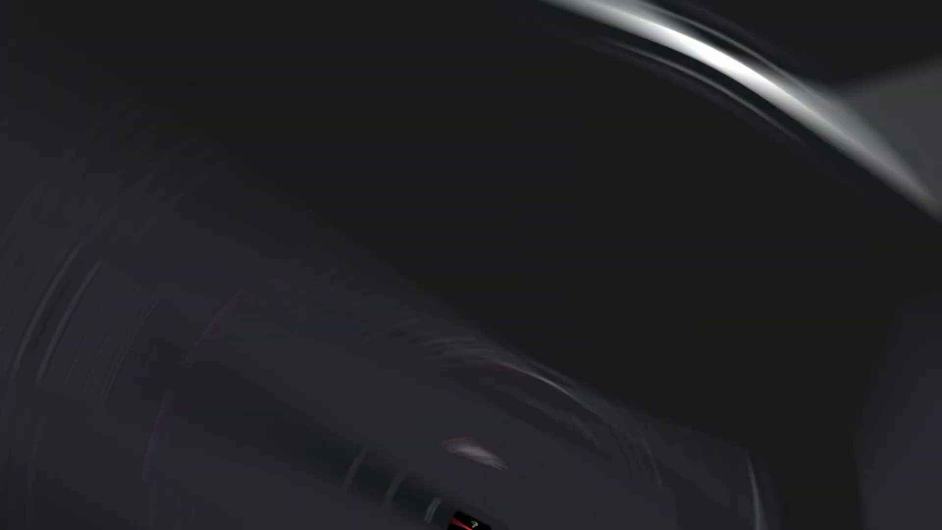
{"action": "left_click", "coordinate": [454, 468]}
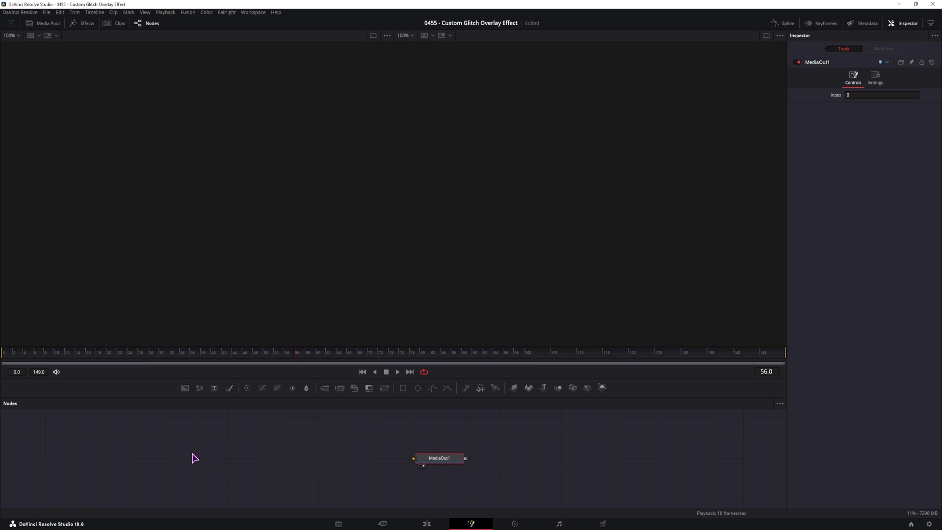
Show the media pool on the Fusion page and select the Pexels Videos 2314024.mp4 clip
{"action": "left_click", "coordinate": [47, 23]}
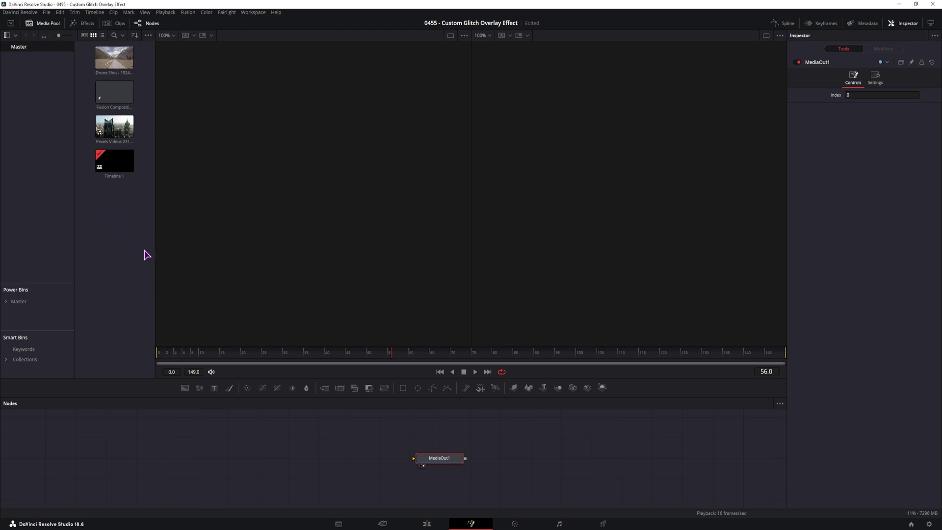
{"action": "left_click_drag", "start_coordinate": [114, 126], "coordinate": [256, 504]}
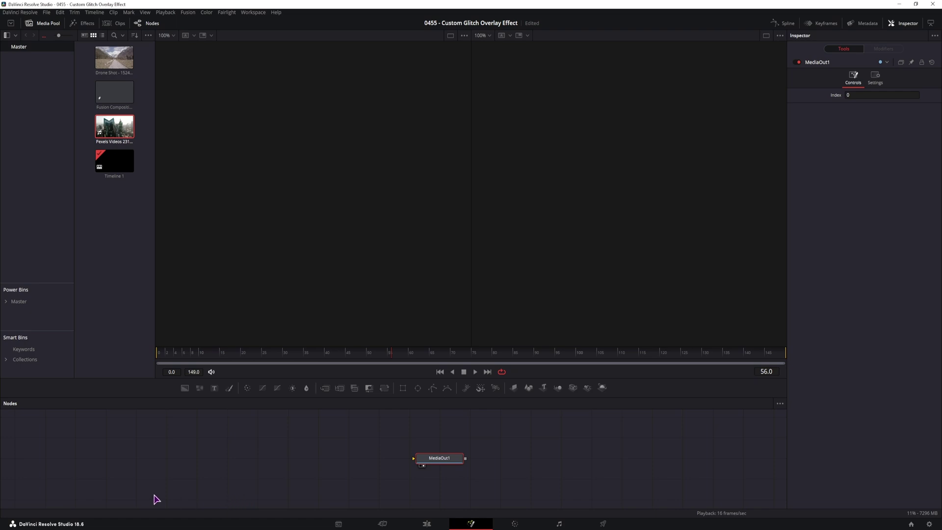
Bring close up face.mp4 from the YouTube - Stock Video folder into the node graph and delete its media node
{"action": "left_click", "coordinate": [122, 529]}
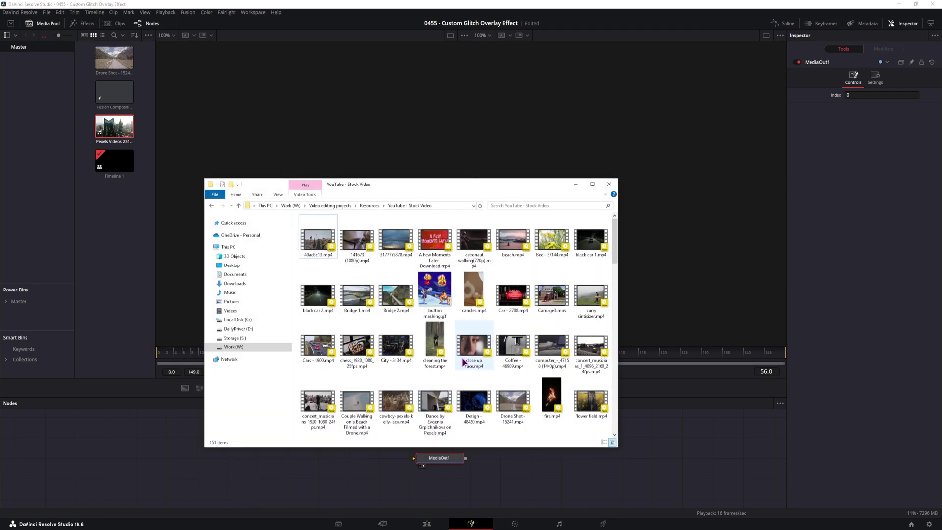
{"action": "left_click", "coordinate": [472, 344]}
{"action": "left_click_drag", "start_coordinate": [473, 344], "coordinate": [133, 478]}
{"action": "left_click", "coordinate": [157, 452]}
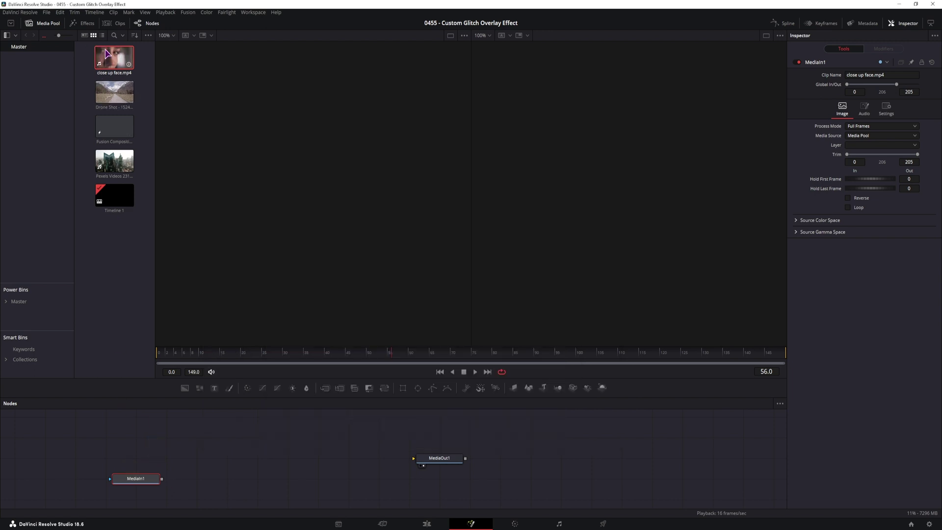
{"action": "key", "text": "Delete"}
Add Pexels Videos 2314024.mp4 to the node graph as a media input and connect it to MediaOut1
{"action": "left_click", "coordinate": [113, 291]}
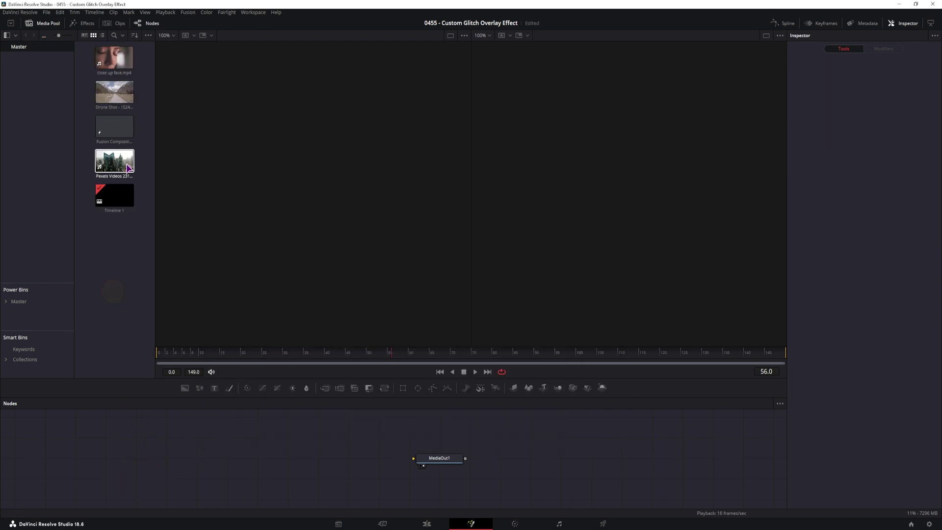
{"action": "left_click_drag", "start_coordinate": [118, 162], "coordinate": [162, 478]}
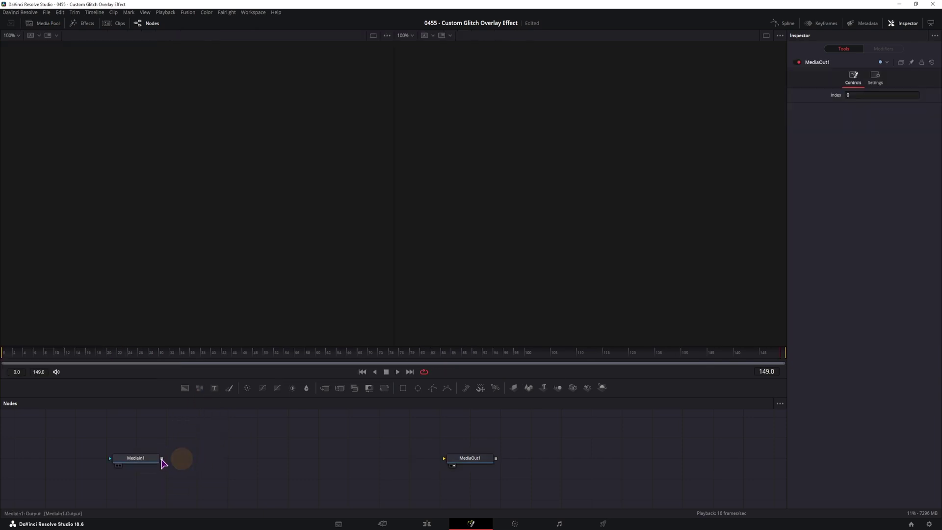
{"action": "left_click_drag", "start_coordinate": [164, 464], "coordinate": [445, 458]}
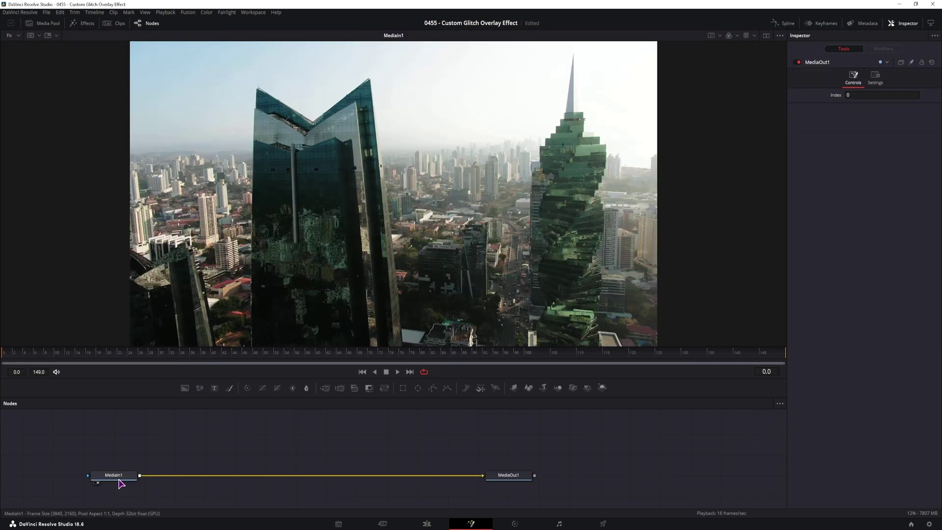
{"action": "left_click", "coordinate": [118, 477]}
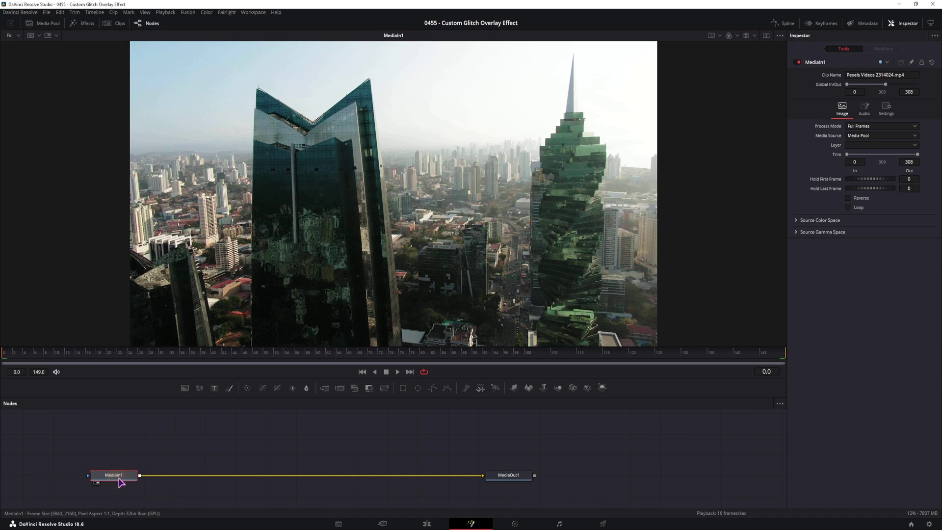
{"action": "left_click", "coordinate": [508, 479]}
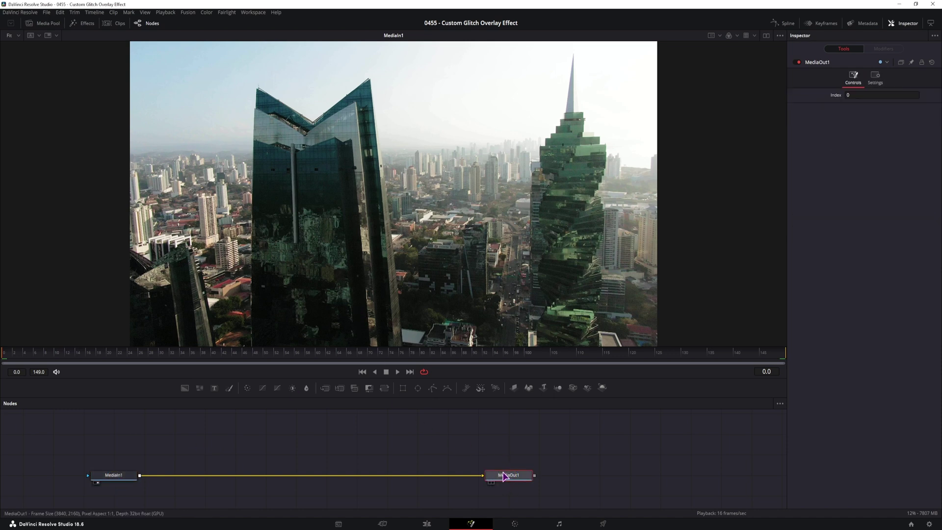
Add a Displace node and insert it on the connection between MediaIn1 and MediaOut1
{"action": "left_click", "coordinate": [423, 452]}
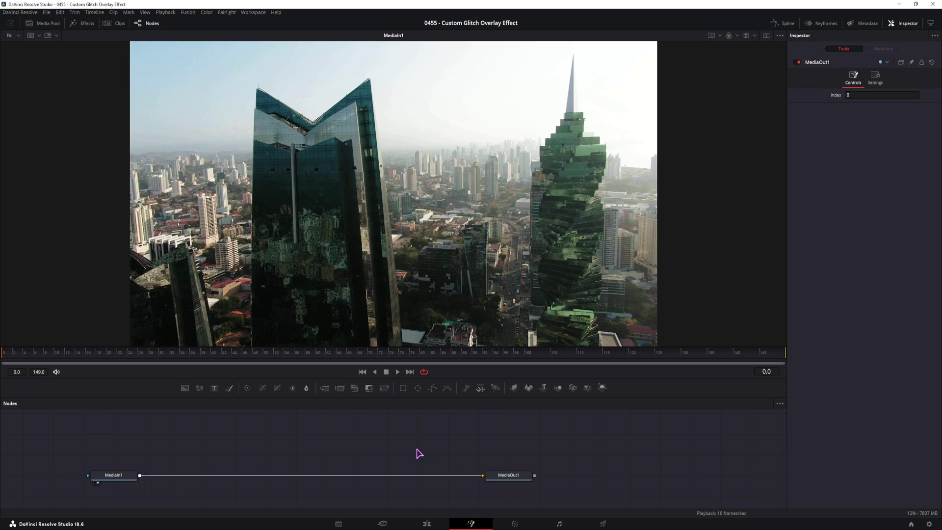
{"action": "key", "text": "shift+space"}
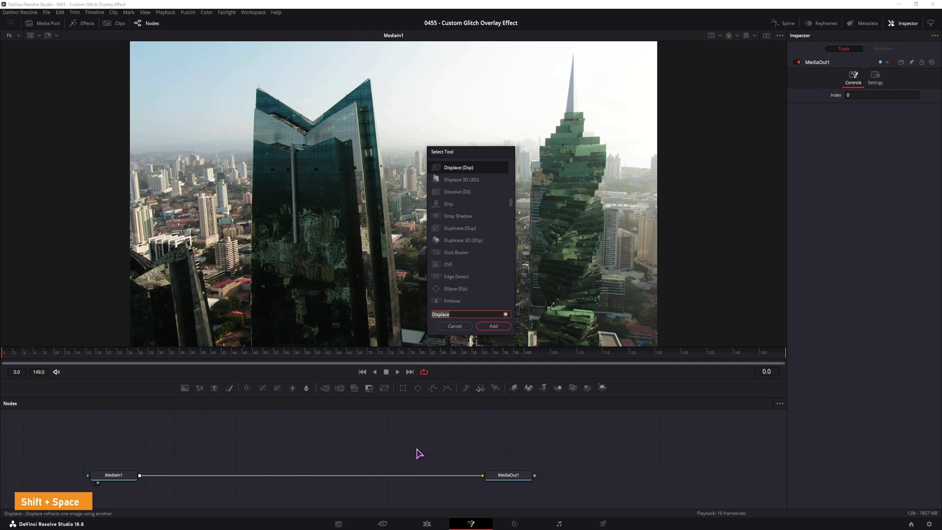
{"action": "type", "text": "displ"}
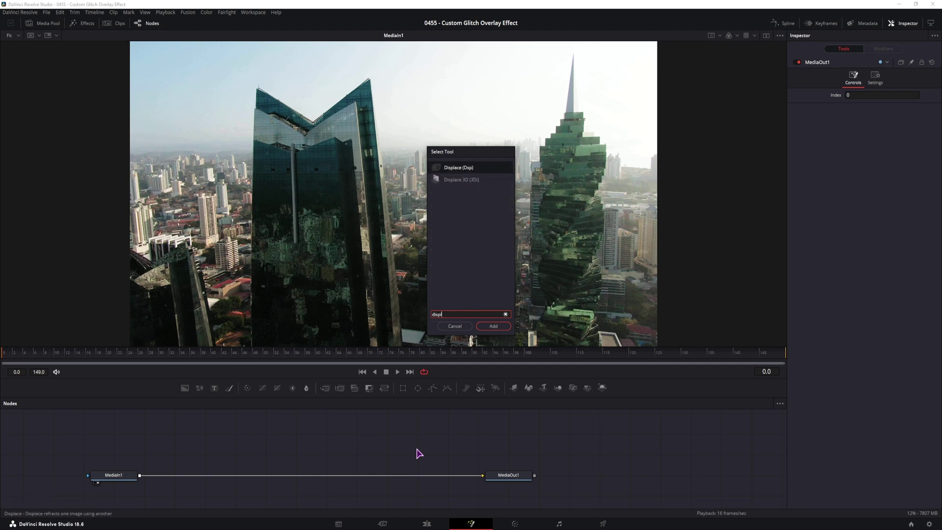
{"action": "left_click", "coordinate": [472, 169]}
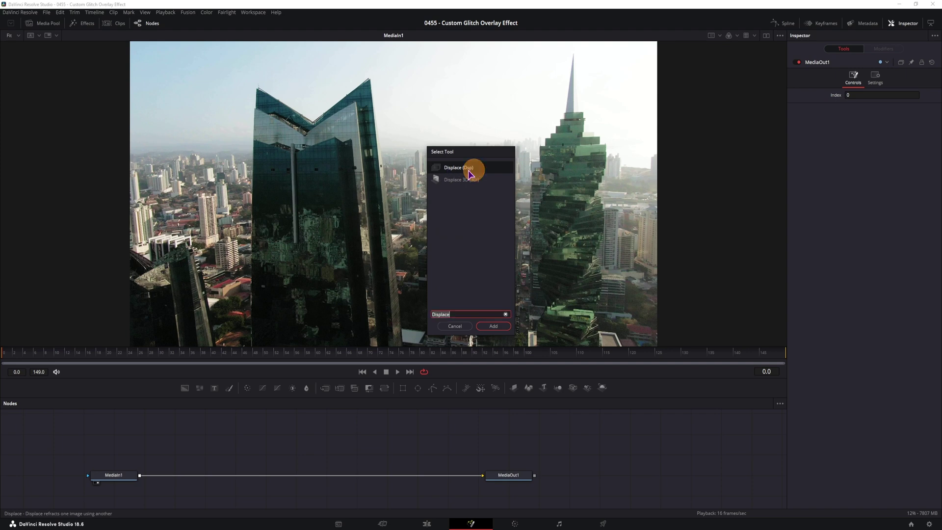
{"action": "left_click", "coordinate": [493, 326]}
{"action": "left_click_drag", "start_coordinate": [432, 446], "coordinate": [430, 482]}
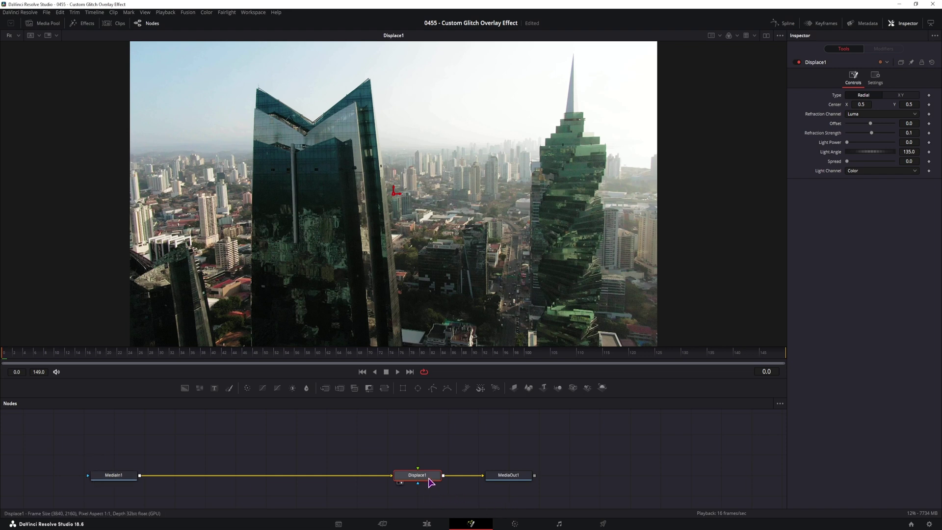
Exclude only the red channel from Displace1's processing, leaving green, blue and alpha enabled
{"action": "mouse_move", "coordinate": [871, 133]}
{"action": "left_mouse_down"}
{"action": "mouse_move", "coordinate": [886, 134]}
{"action": "mouse_move", "coordinate": [861, 143]}
{"action": "mouse_move", "coordinate": [908, 147]}
{"action": "mouse_move", "coordinate": [793, 150]}
{"action": "mouse_move", "coordinate": [932, 147]}
{"action": "mouse_move", "coordinate": [738, 147]}
{"action": "mouse_move", "coordinate": [938, 148]}
{"action": "mouse_move", "coordinate": [762, 145]}
{"action": "left_mouse_up"}
{"action": "left_click", "coordinate": [872, 136]}
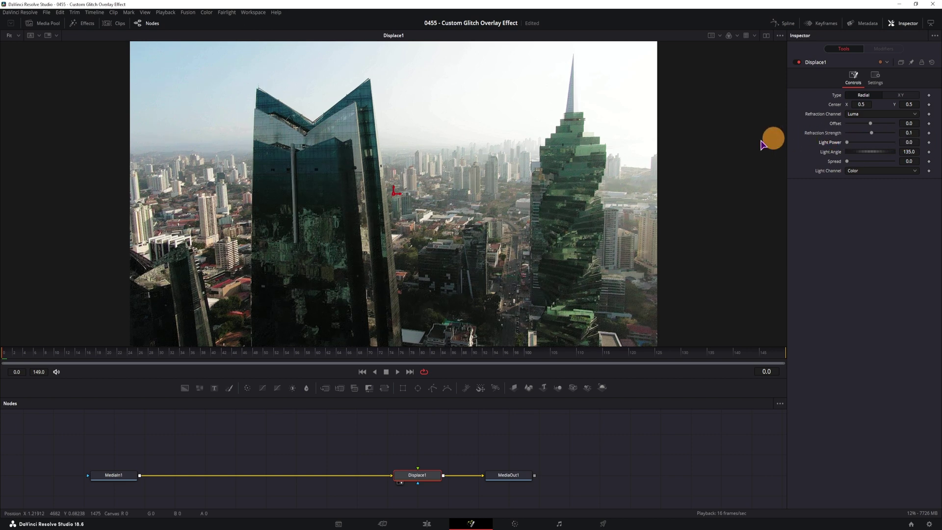
{"action": "left_click", "coordinate": [876, 77]}
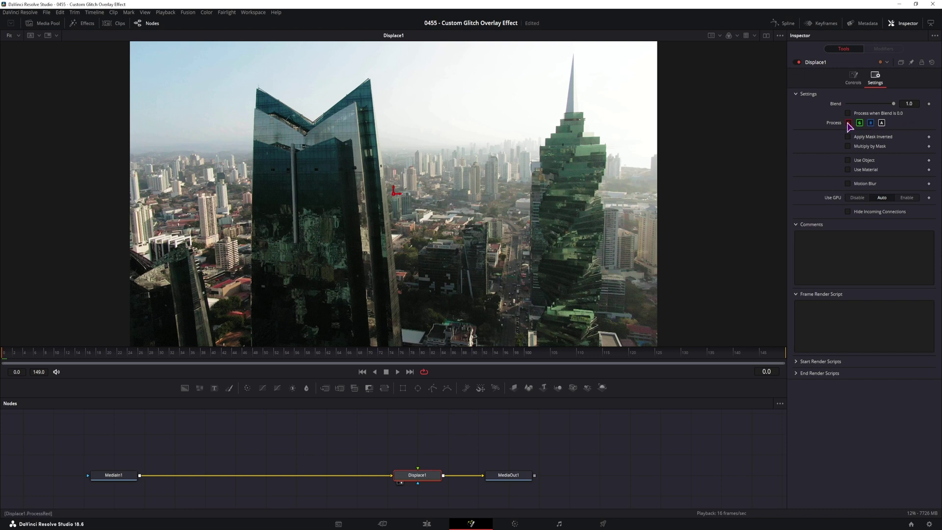
{"action": "left_click", "coordinate": [847, 123]}
{"action": "left_click", "coordinate": [849, 123]}
{"action": "left_click", "coordinate": [858, 122]}
{"action": "left_click", "coordinate": [859, 123]}
{"action": "left_click", "coordinate": [869, 122]}
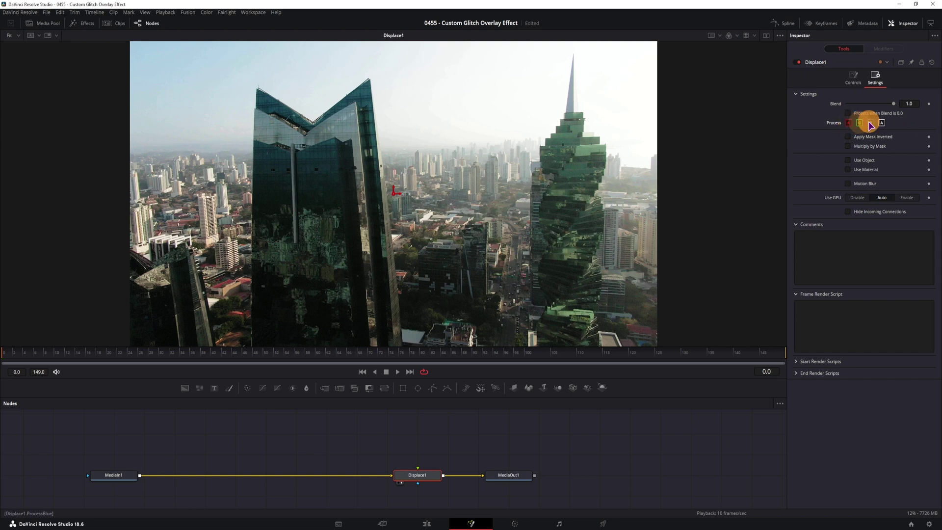
{"action": "left_click", "coordinate": [871, 123]}
{"action": "left_click", "coordinate": [848, 123]}
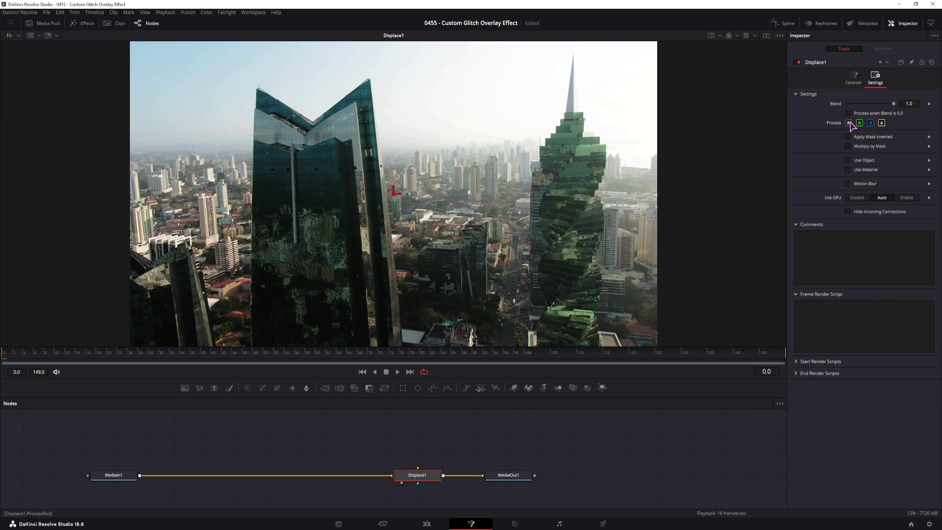
Connect a Rectangle mask to Displace1's foreground input and set Offset to 0.063, Refraction Strength to 0.44 and Spread to 1.157
{"action": "left_click", "coordinate": [857, 84]}
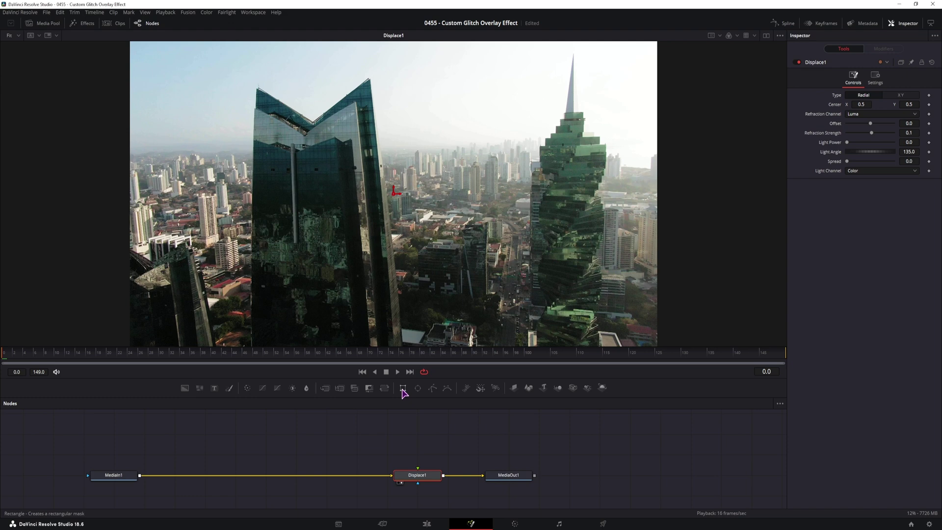
{"action": "left_click_drag", "start_coordinate": [403, 388], "coordinate": [418, 471]}
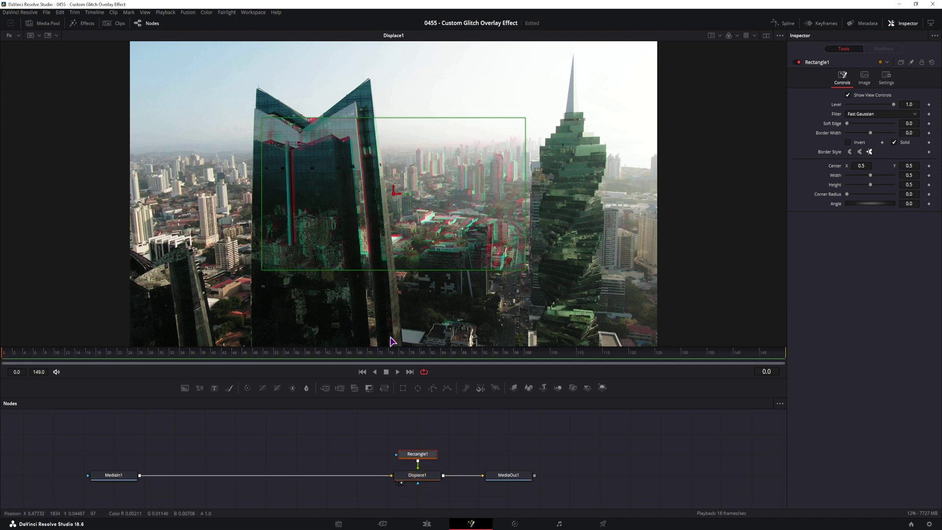
{"action": "left_click", "coordinate": [418, 476]}
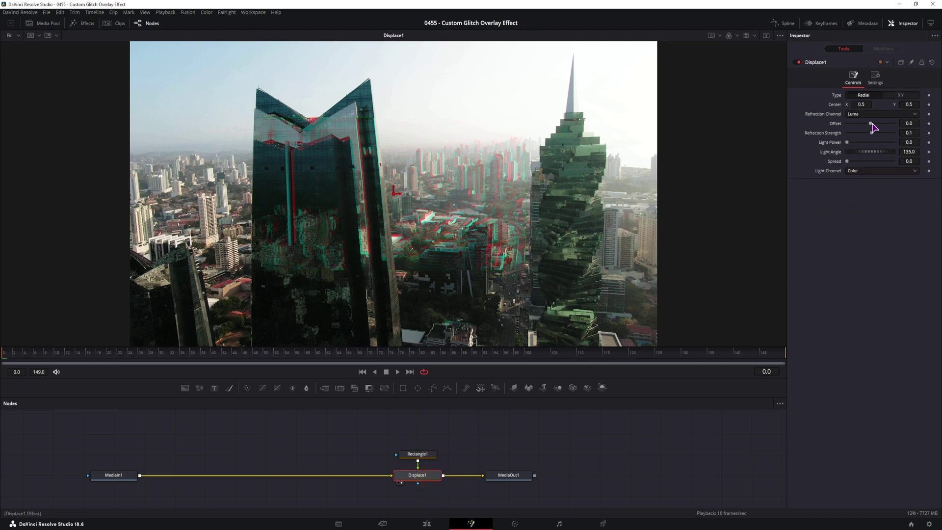
{"action": "mouse_move", "coordinate": [871, 125]}
{"action": "left_mouse_down"}
{"action": "mouse_move", "coordinate": [924, 125]}
{"action": "mouse_move", "coordinate": [808, 134]}
{"action": "mouse_move", "coordinate": [908, 134]}
{"action": "mouse_move", "coordinate": [816, 136]}
{"action": "mouse_move", "coordinate": [881, 131]}
{"action": "mouse_move", "coordinate": [874, 137]}
{"action": "left_mouse_up"}
{"action": "left_click_drag", "start_coordinate": [883, 136], "coordinate": [865, 174]}
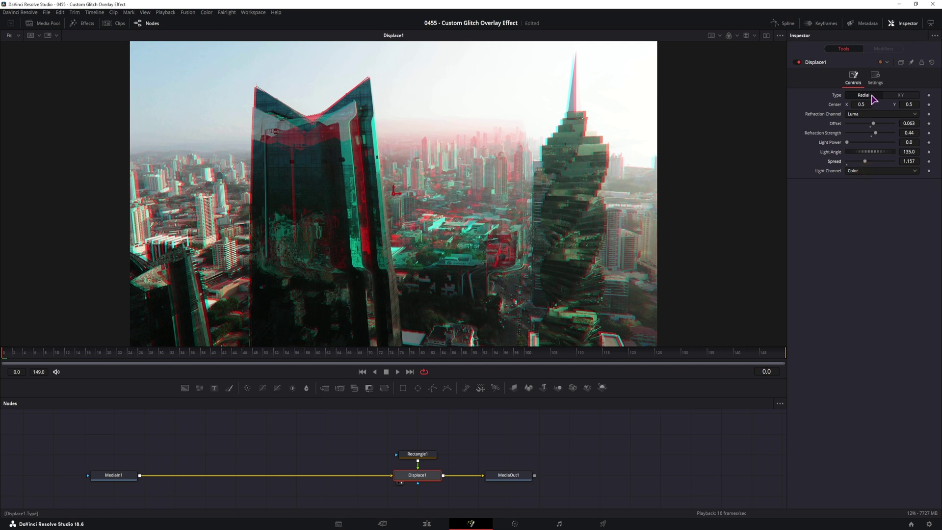
Try Displace1 with the green and blue channels excluded in turn, and return to excluding only red
{"action": "left_click", "coordinate": [875, 77]}
{"action": "left_click", "coordinate": [849, 123]}
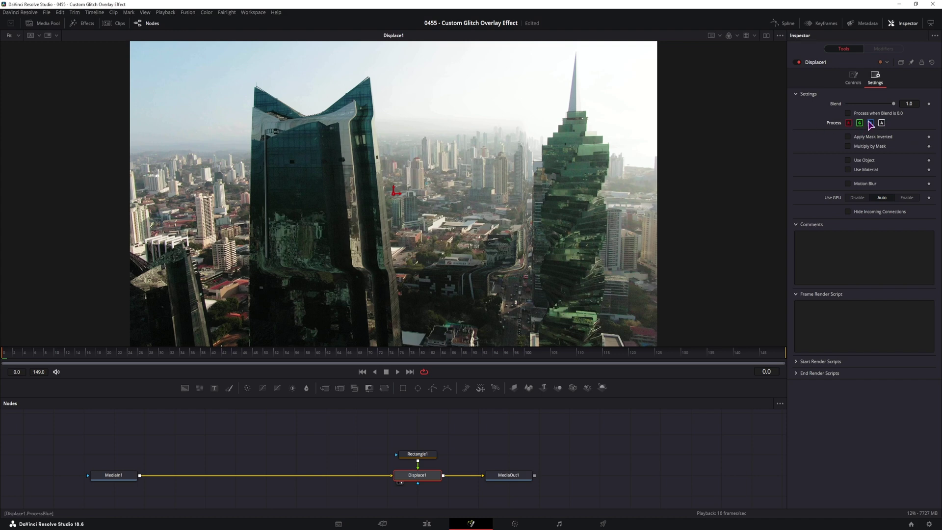
{"action": "left_click", "coordinate": [860, 123]}
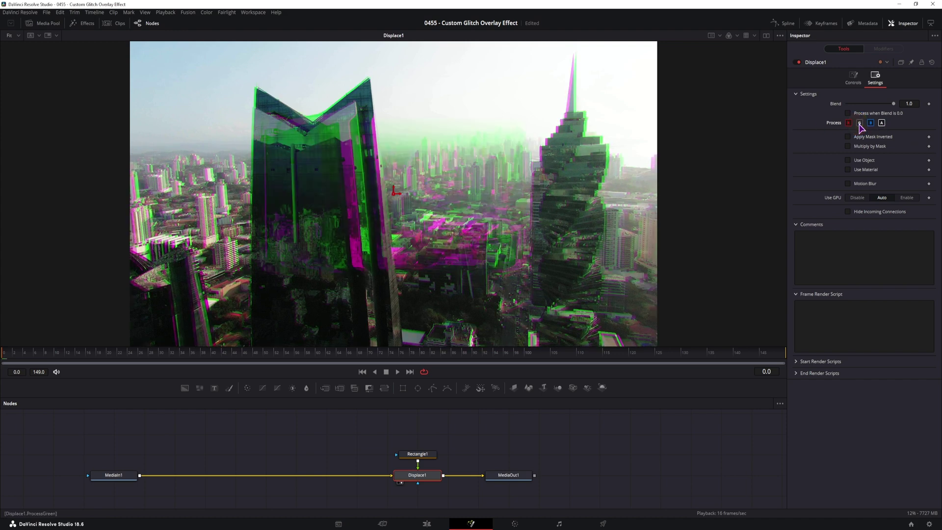
{"action": "left_click", "coordinate": [859, 123]}
{"action": "left_click", "coordinate": [871, 123]}
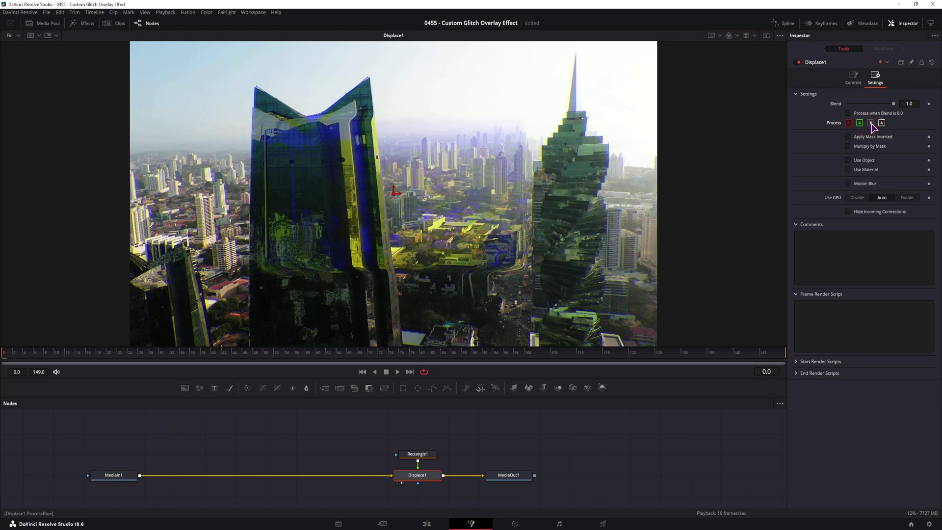
{"action": "left_click", "coordinate": [871, 123]}
{"action": "left_click", "coordinate": [860, 123]}
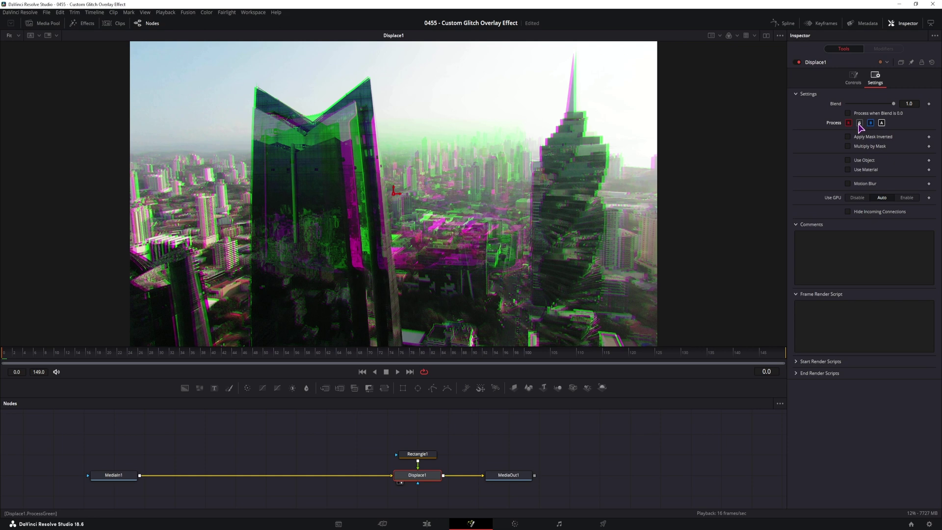
{"action": "left_click", "coordinate": [860, 124]}
{"action": "left_click", "coordinate": [849, 123]}
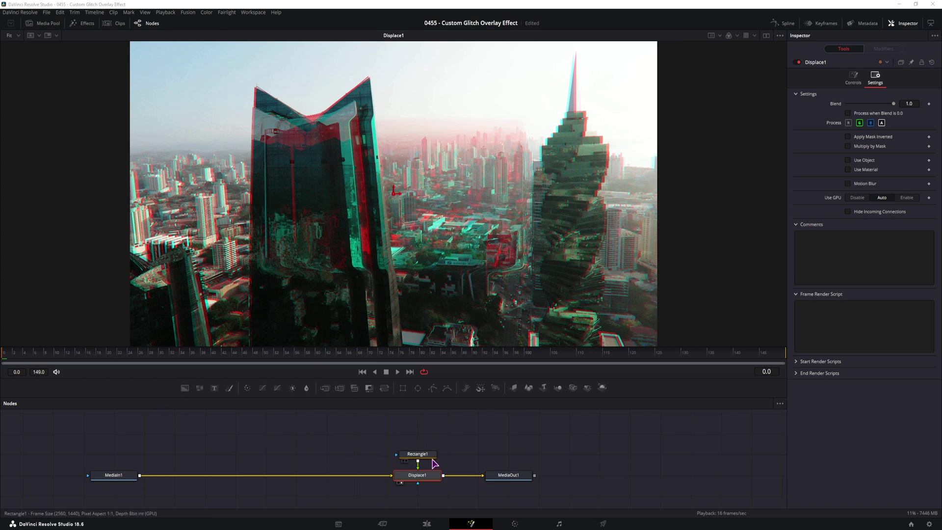
Detach Rectangle1 from Displace1, move it away from the main chain and show it in the first of two viewers
{"action": "left_click", "coordinate": [419, 453]}
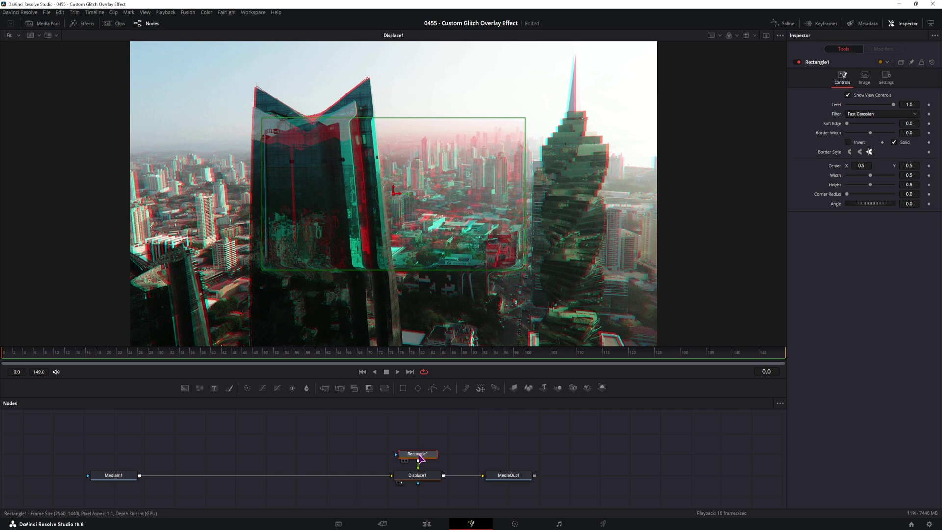
{"action": "left_click_drag", "start_coordinate": [420, 456], "coordinate": [219, 425]}
{"action": "left_click", "coordinate": [766, 35]}
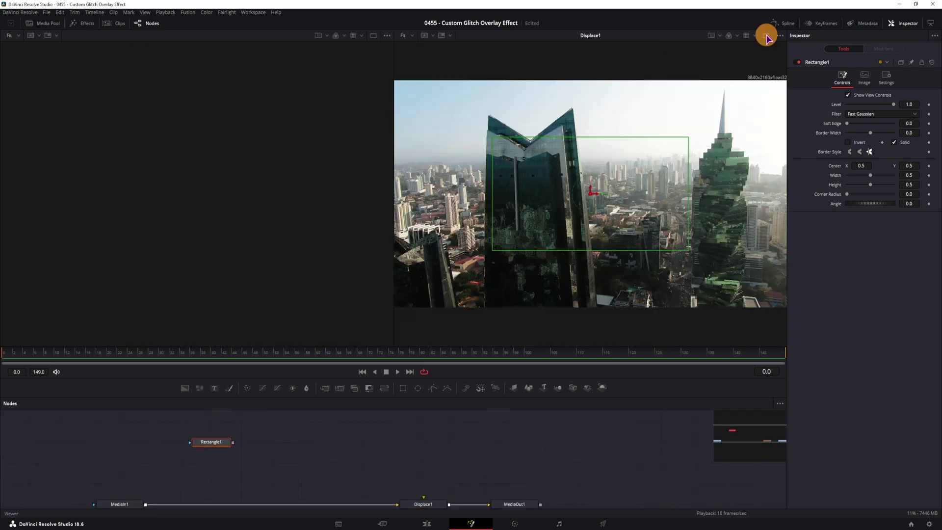
{"action": "key", "text": "1"}
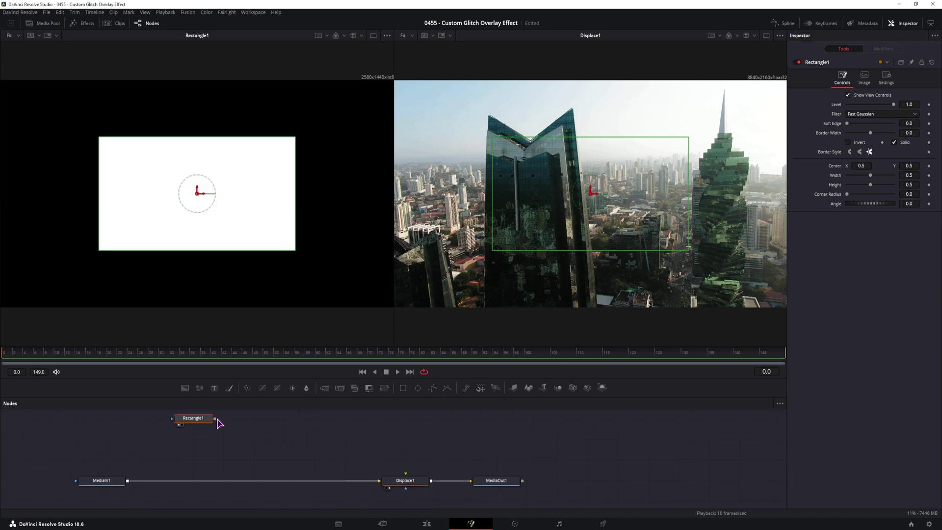
Shrink Rectangle1 to a width of about 0.26 and a height of about 0.09, and modify its Center with Perturb
{"action": "left_click_drag", "start_coordinate": [296, 140], "coordinate": [248, 184]}
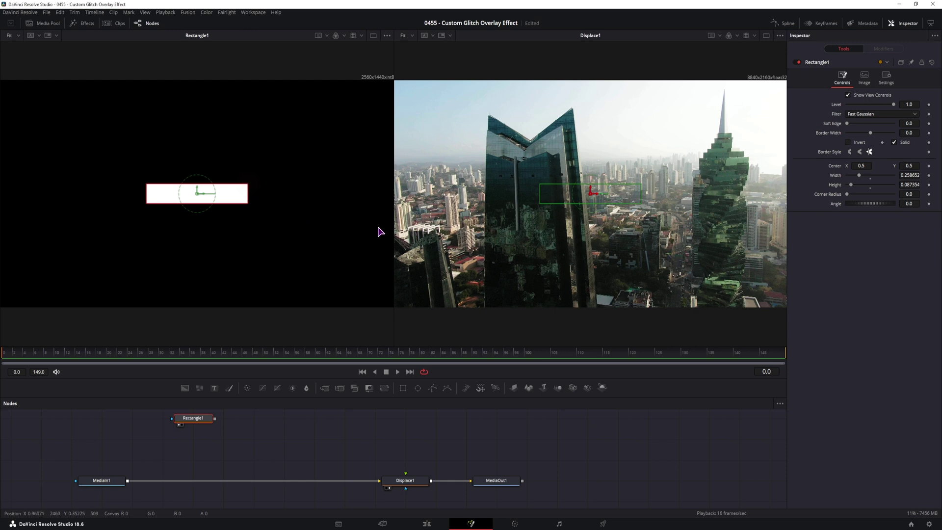
{"action": "right_click", "coordinate": [837, 171]}
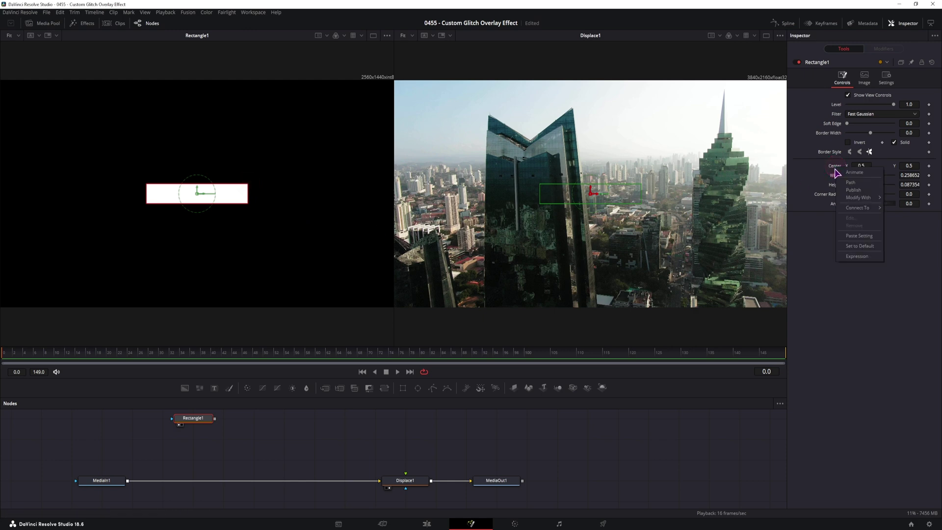
{"action": "mouse_move", "coordinate": [849, 200]}
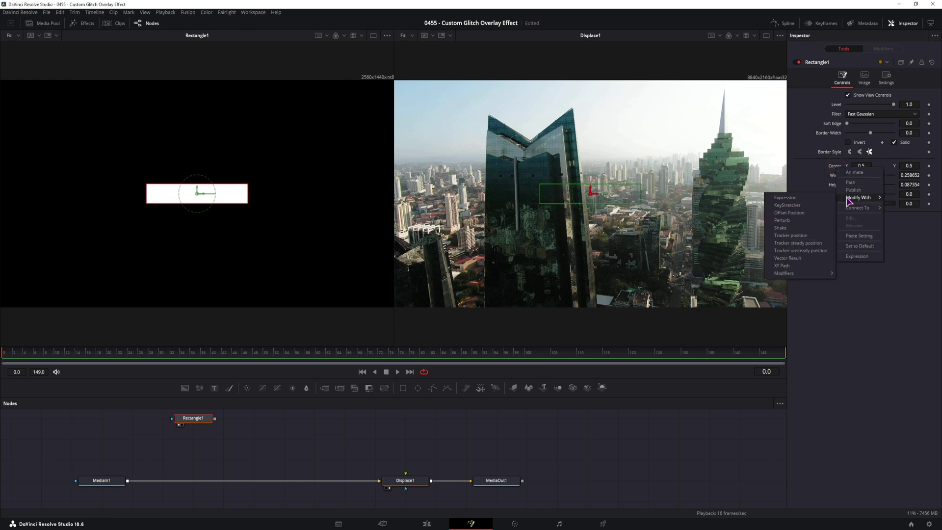
{"action": "left_click", "coordinate": [795, 224]}
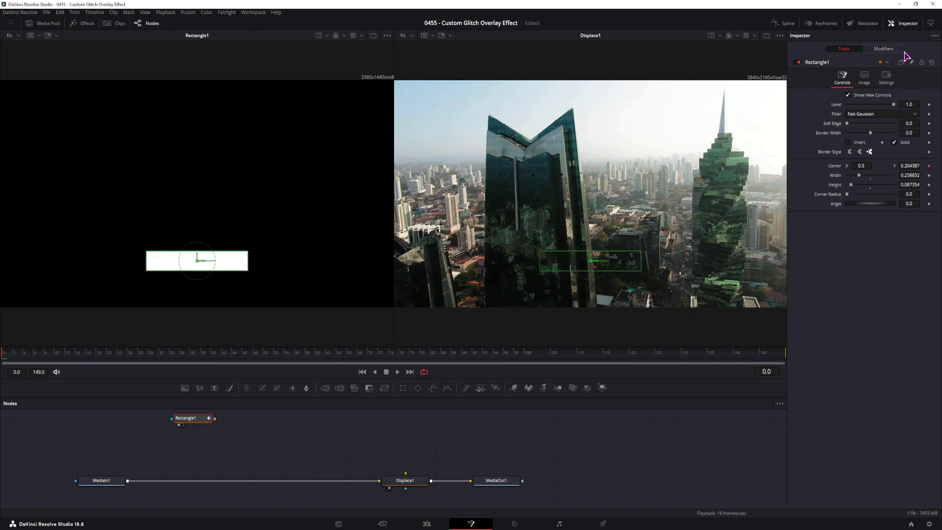
Set the Perturb modifier's Wobble to 10.0 and Speed to 3.39, playing back the rectangle's movement to judge it
{"action": "left_click", "coordinate": [884, 49]}
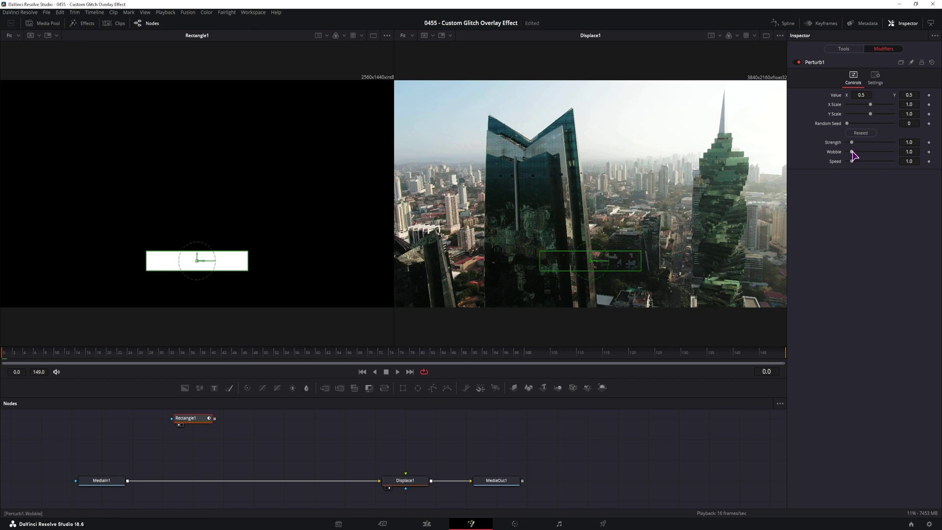
{"action": "left_click_drag", "start_coordinate": [852, 151], "coordinate": [870, 161]}
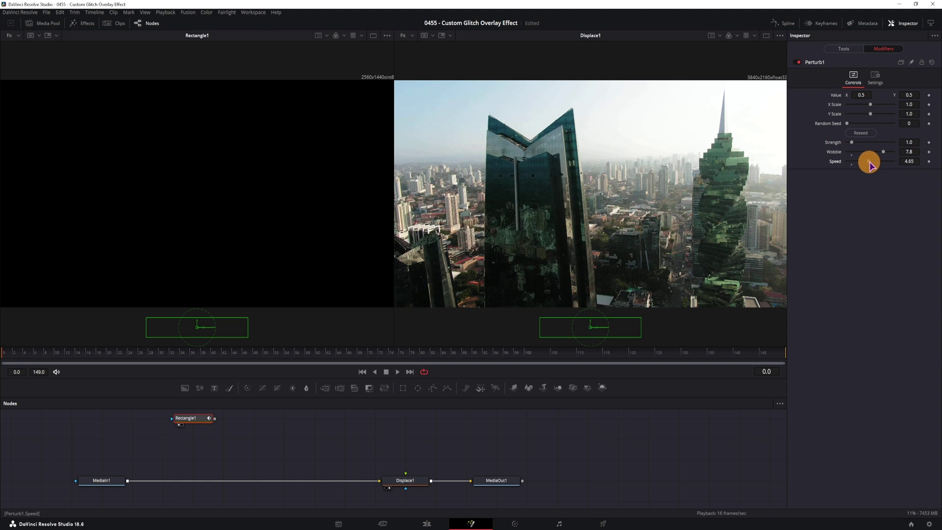
{"action": "key", "text": "space"}
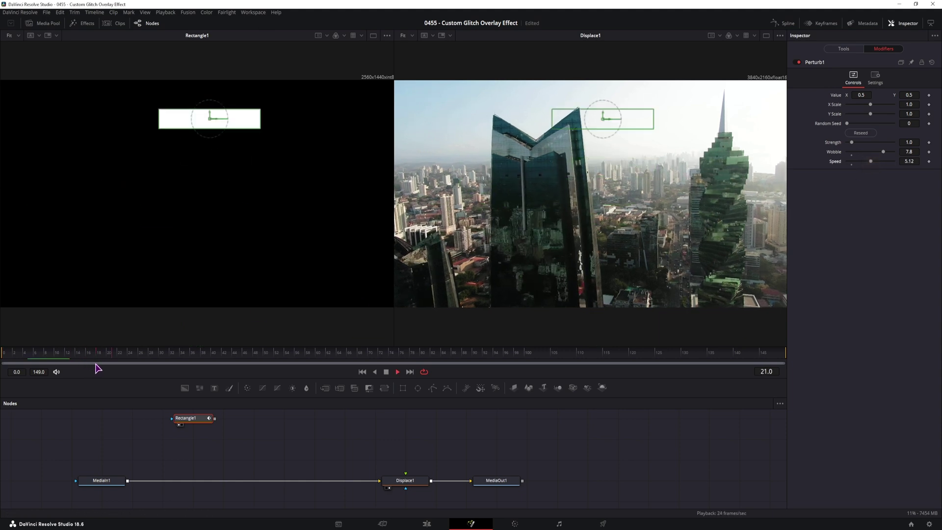
{"action": "key", "text": "space"}
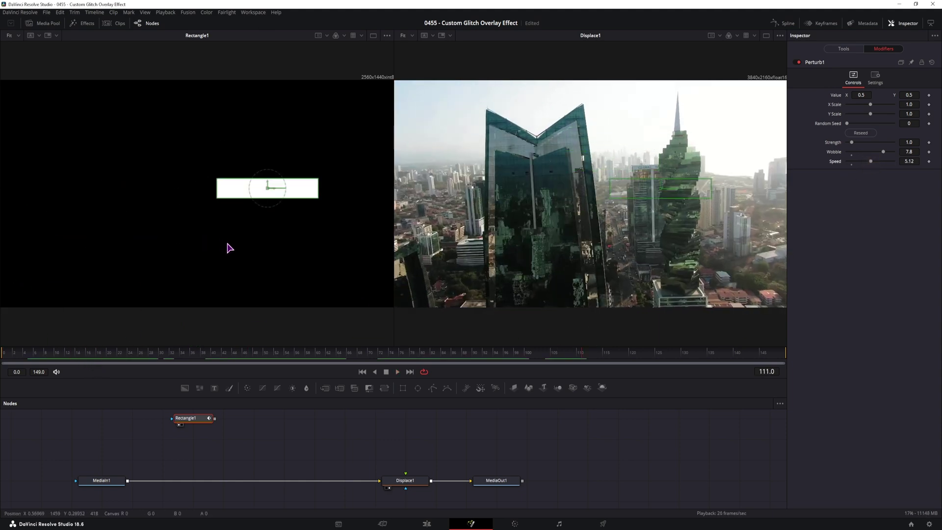
{"action": "key", "text": "space"}
{"action": "left_click", "coordinate": [852, 164]}
{"action": "left_click", "coordinate": [852, 155]}
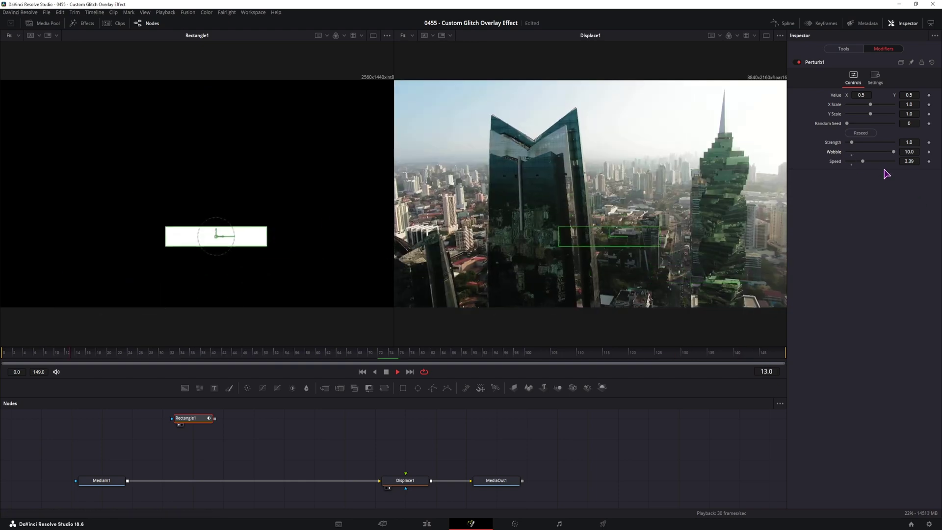
{"action": "key", "text": "space"}
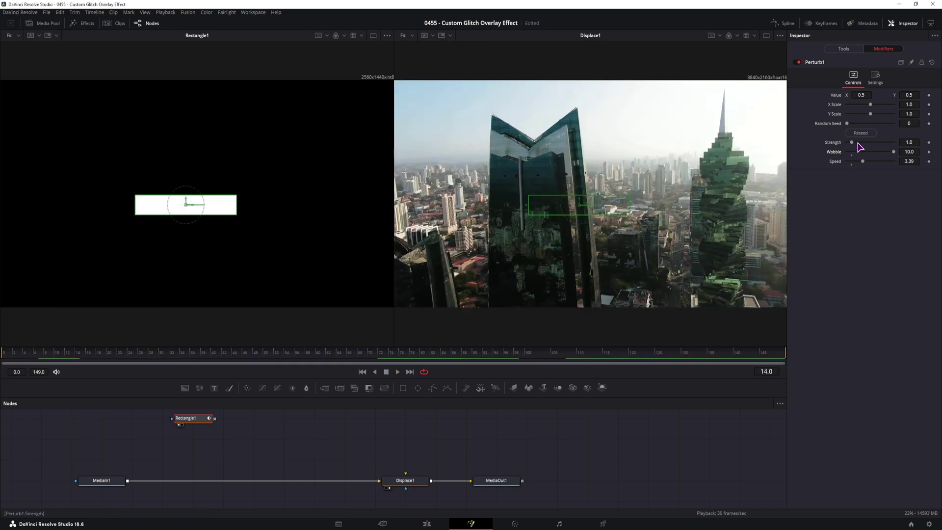
Try the Perturb modifier with Strength 7.8, X Scale 0.09 and Y Scale 0.22, and restore all three to 1.0
{"action": "left_click_drag", "start_coordinate": [854, 142], "coordinate": [883, 143]}
{"action": "key", "text": "space"}
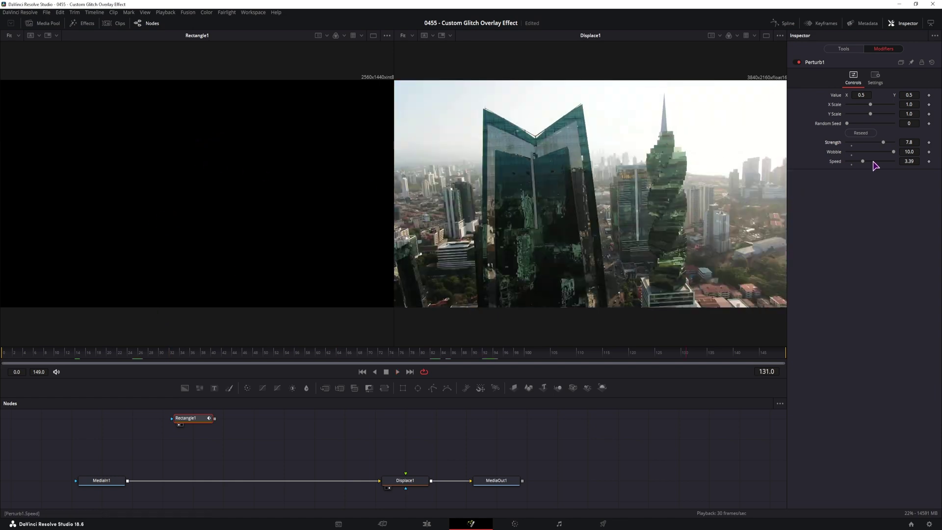
{"action": "mouse_move", "coordinate": [871, 104]}
{"action": "left_mouse_down"}
{"action": "mouse_move", "coordinate": [856, 105]}
{"action": "mouse_move", "coordinate": [863, 118]}
{"action": "mouse_move", "coordinate": [855, 109]}
{"action": "left_mouse_up"}
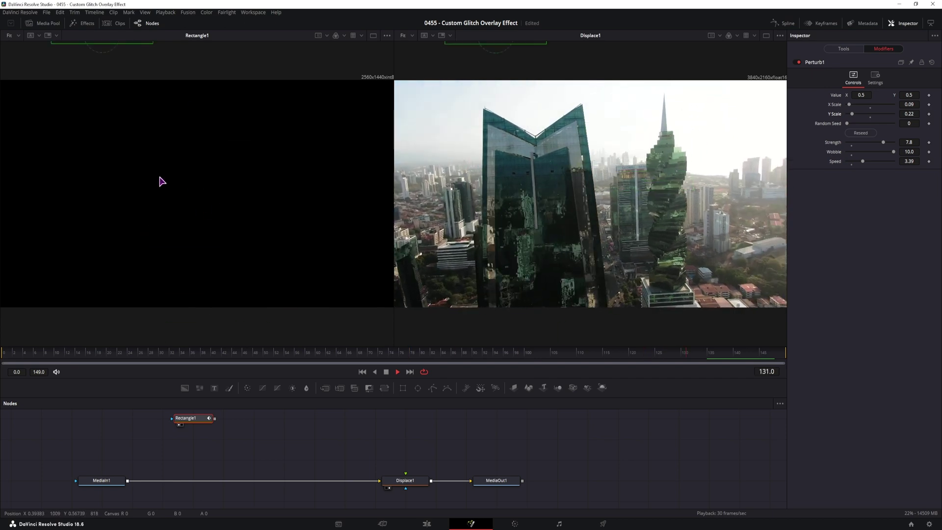
{"action": "key", "text": "space"}
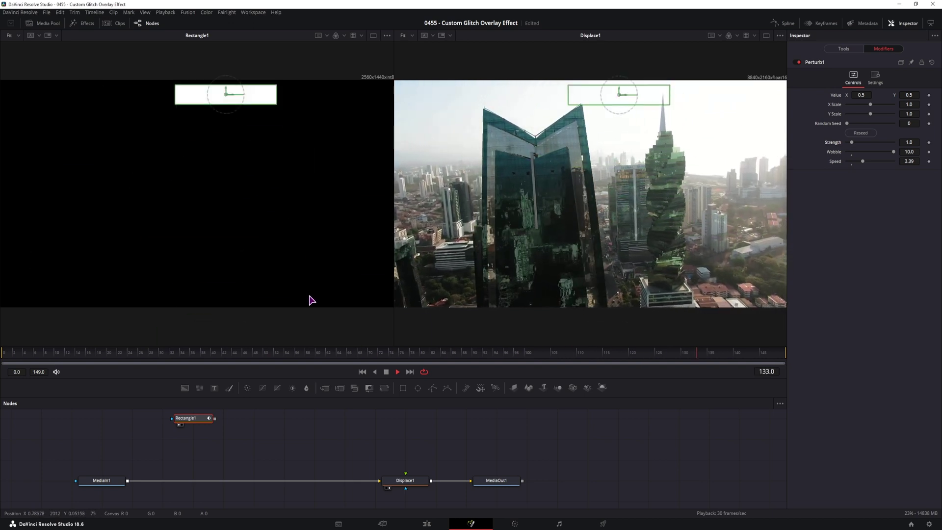
{"action": "left_click", "coordinate": [227, 435]}
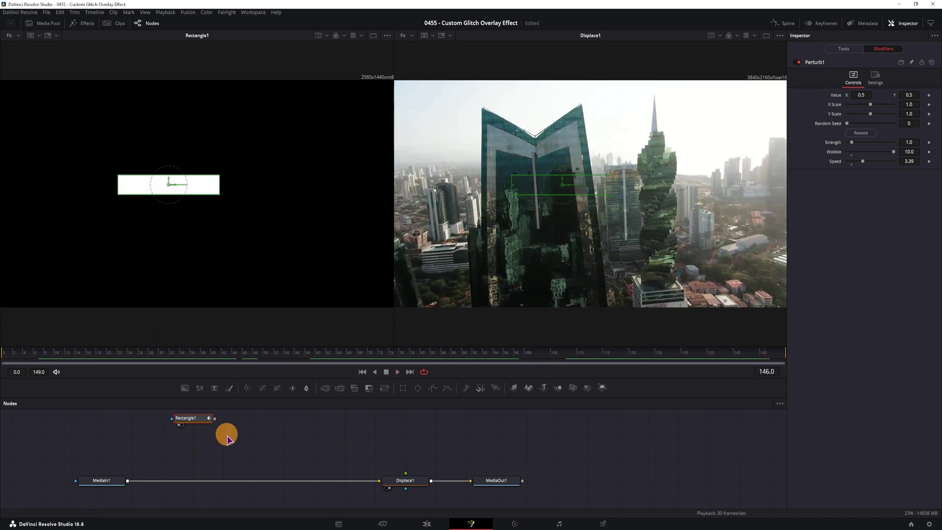
Copy Rectangle1 and paste it twice, chaining the two copies one after another beneath the original node
{"action": "left_click", "coordinate": [191, 418]}
{"action": "key", "text": "ctrl+c"}
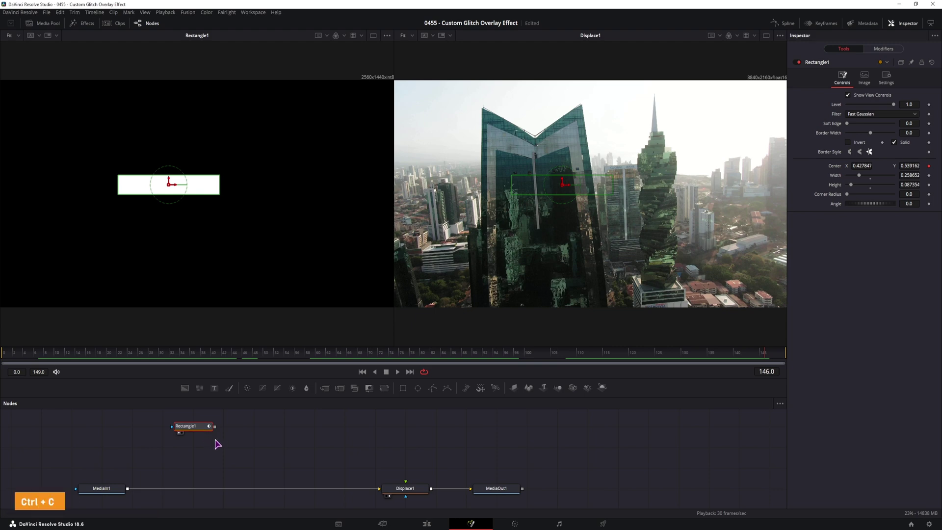
{"action": "key", "text": "ctrl+v"}
{"action": "left_click_drag", "start_coordinate": [252, 428], "coordinate": [198, 446]}
{"action": "key", "text": "ctrl+v"}
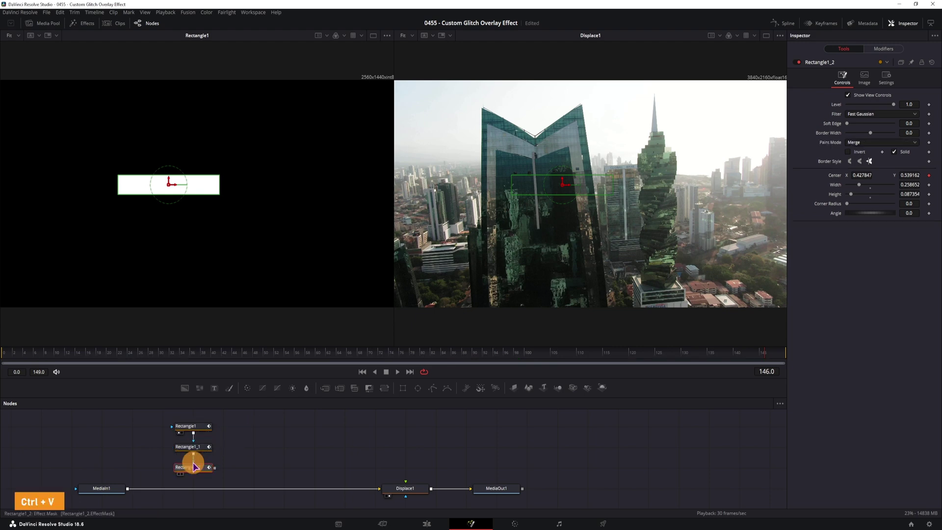
Show Rectangle1_1 in the first viewer and reshape it to a width of about 0.107 and a height of about 0.237
{"action": "left_click", "coordinate": [198, 449]}
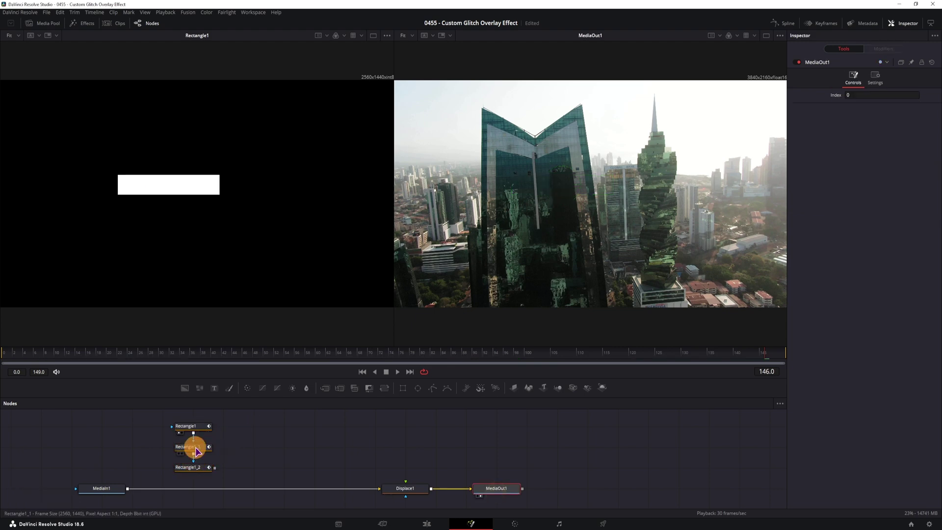
{"action": "left_click", "coordinate": [195, 449]}
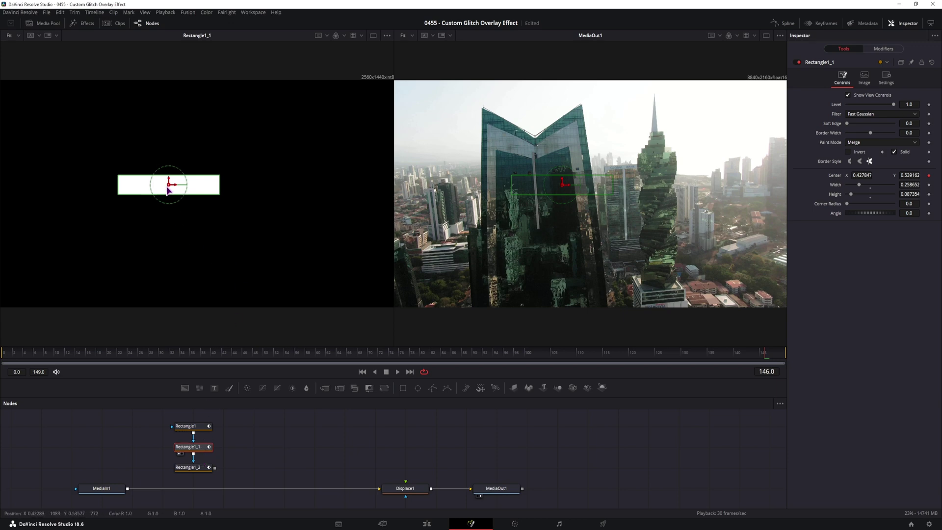
{"action": "left_click_drag", "start_coordinate": [220, 177], "coordinate": [189, 158]}
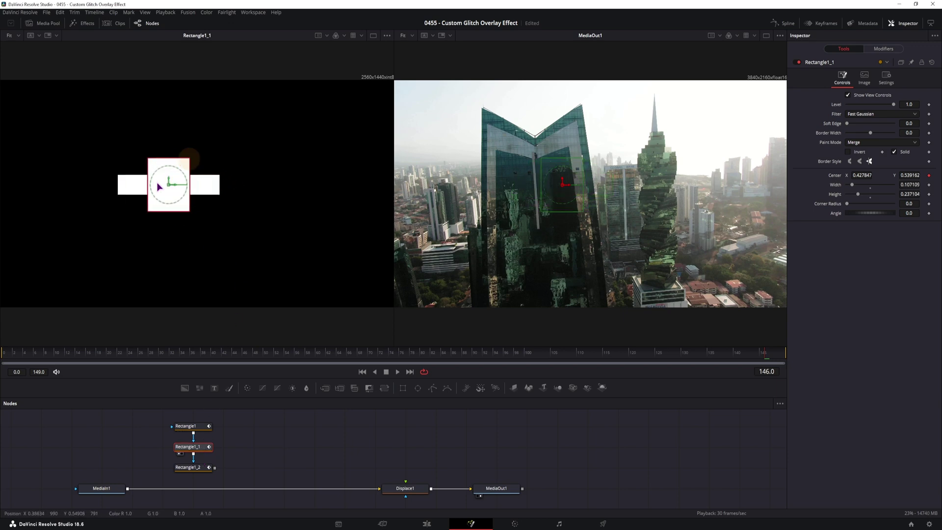
Set the Random Seed of Rectangle1_1's Perturb modifier to 1670
{"action": "left_click", "coordinate": [882, 49]}
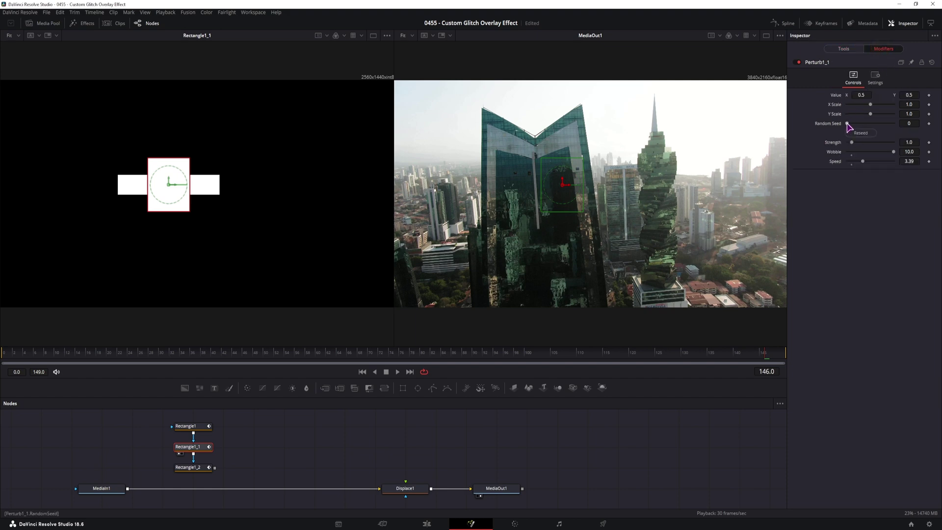
{"action": "left_click_drag", "start_coordinate": [847, 123], "coordinate": [850, 124]}
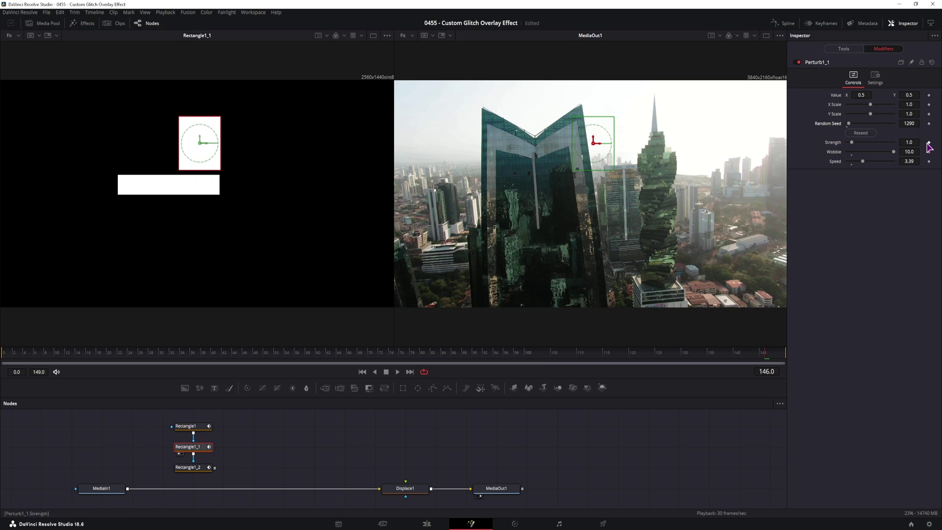
{"action": "left_click_drag", "start_coordinate": [909, 123], "coordinate": [927, 127]}
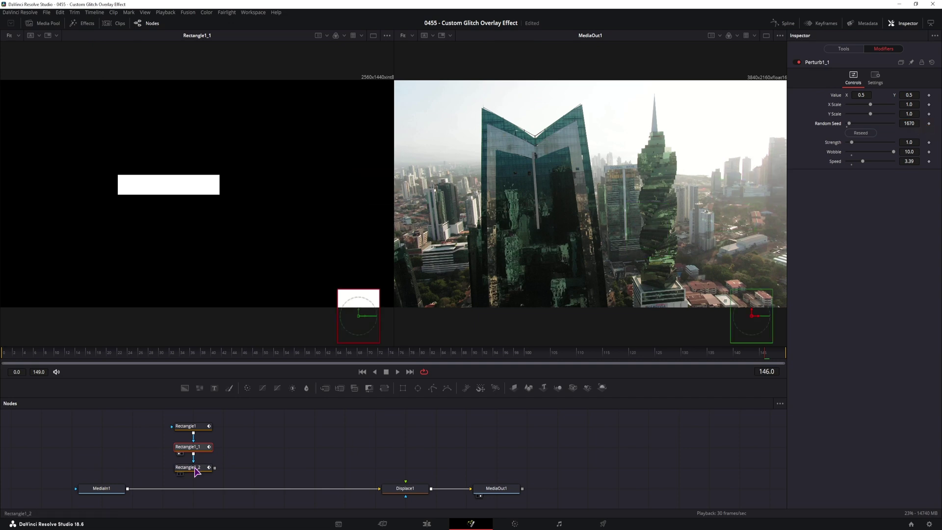
Show Rectangle1_2 in the first viewer and reshape it to a width of about 0.017 and a height of about 0.33
{"action": "left_click", "coordinate": [196, 471]}
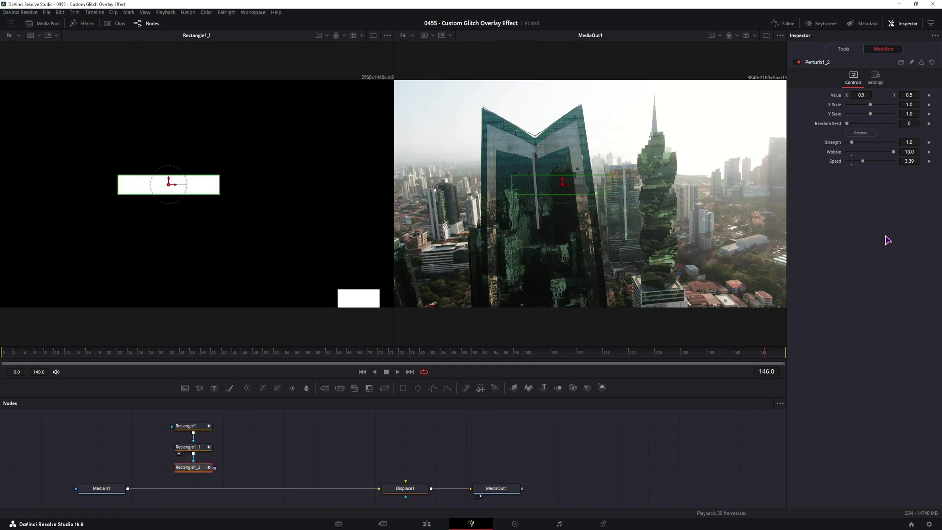
{"action": "key", "text": "1"}
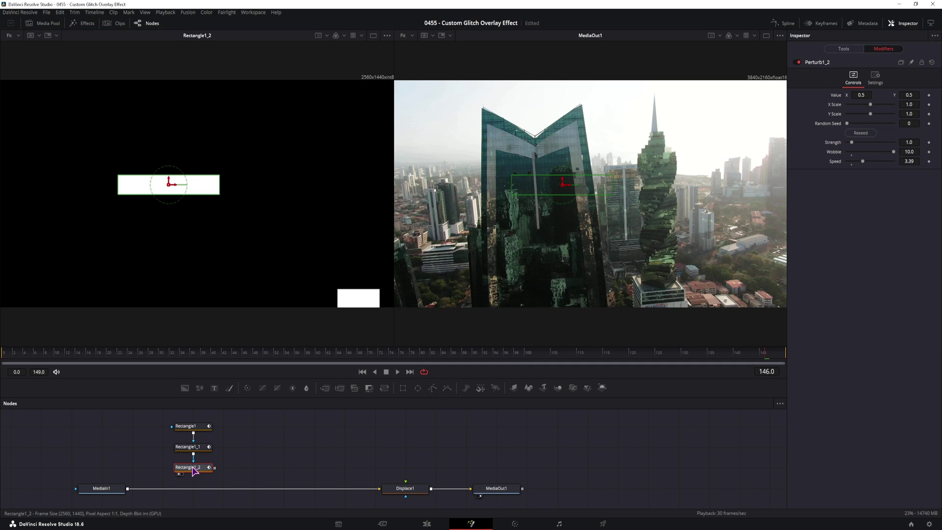
{"action": "left_click_drag", "start_coordinate": [219, 175], "coordinate": [214, 177]}
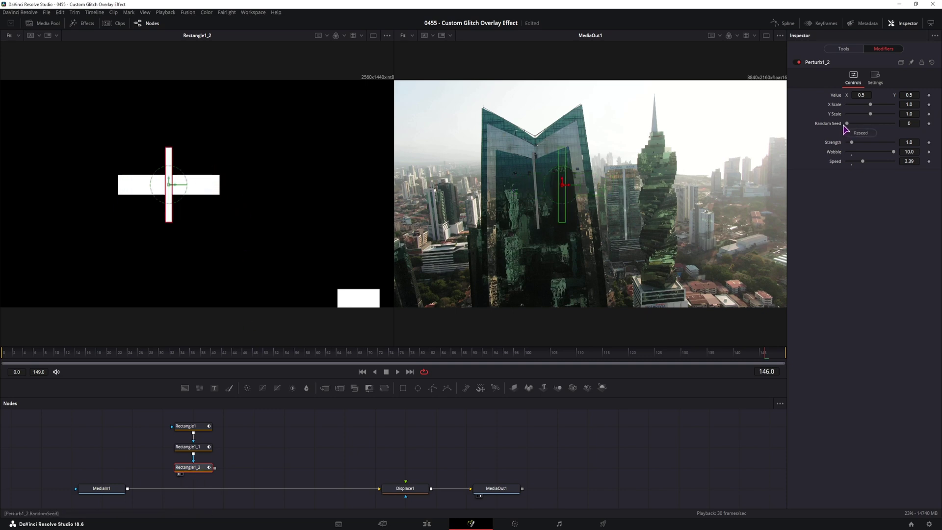
Set the Random Seed of Rectangle1_2's Perturb modifier to 17540 and play back the three rectangles from the start
{"action": "left_click_drag", "start_coordinate": [847, 124], "coordinate": [873, 124]}
{"action": "left_click", "coordinate": [3, 354]}
{"action": "key", "text": "space"}
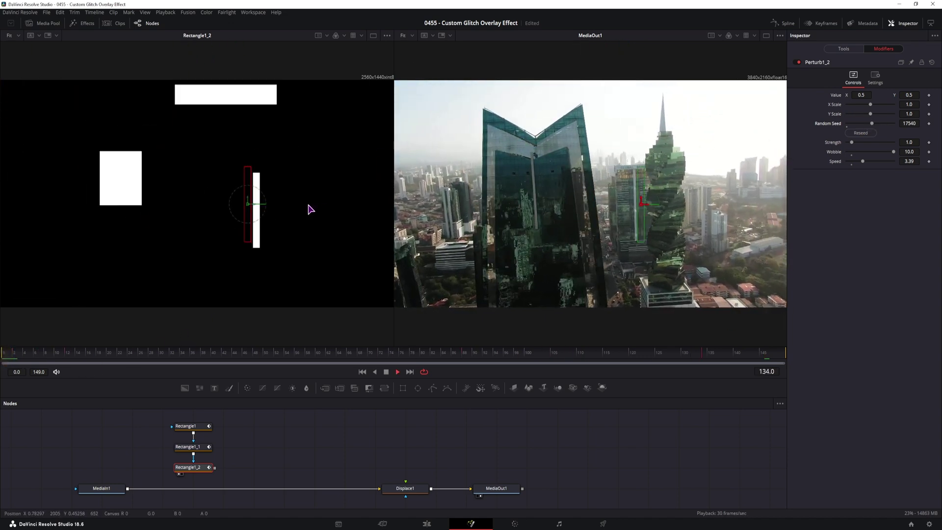
{"action": "key", "text": "space"}
Add a Transform node, feed Rectangle1_2 into it and show it in the first viewer
{"action": "left_click", "coordinate": [291, 462]}
{"action": "left_click_drag", "start_coordinate": [295, 461], "coordinate": [260, 454]}
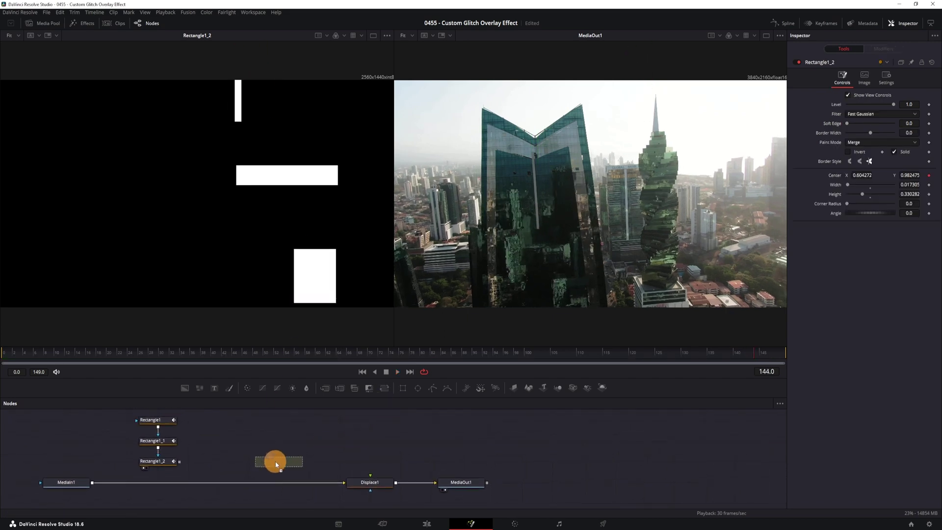
{"action": "left_click", "coordinate": [277, 459]}
{"action": "left_click_drag", "start_coordinate": [179, 461], "coordinate": [280, 456]}
{"action": "key", "text": "1"}
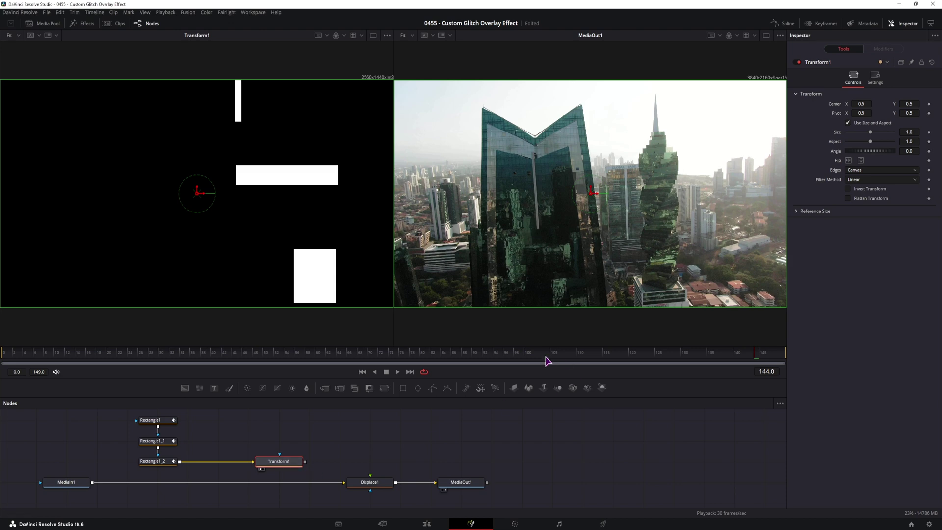
Try Wrap and Mirror edges on Transform1 with Sizes of about 0.153, 1.15 and 0.343, and return Edges to Canvas
{"action": "left_click", "coordinate": [866, 170]}
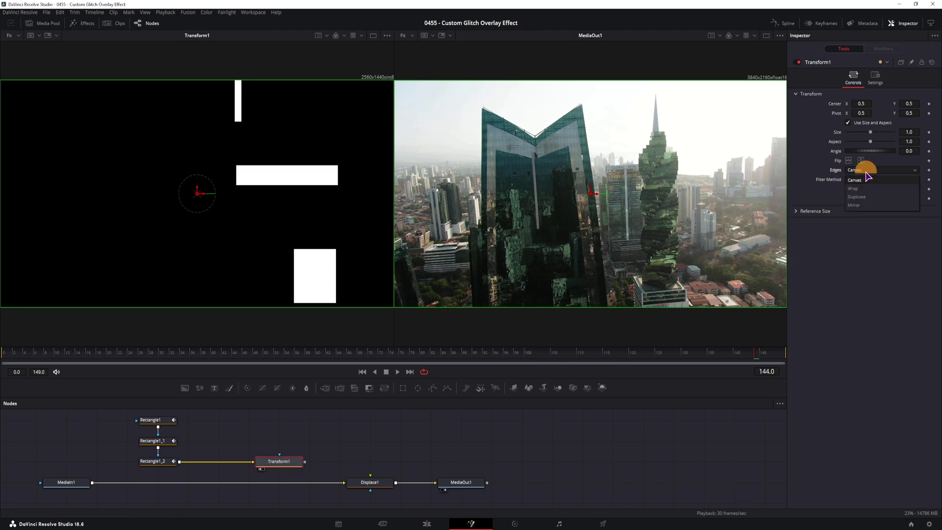
{"action": "left_click", "coordinate": [866, 188]}
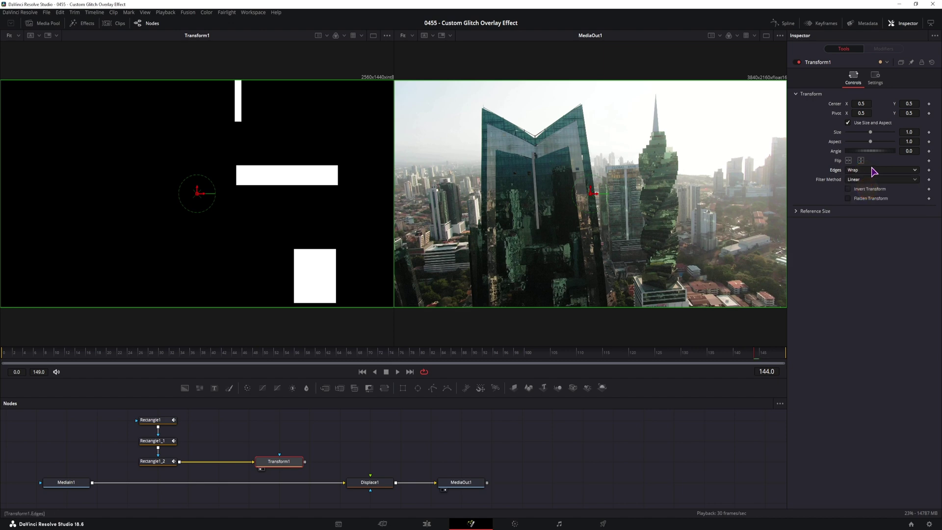
{"action": "left_click", "coordinate": [873, 171]}
{"action": "left_click", "coordinate": [867, 205]}
{"action": "left_click_drag", "start_coordinate": [907, 131], "coordinate": [594, 149]}
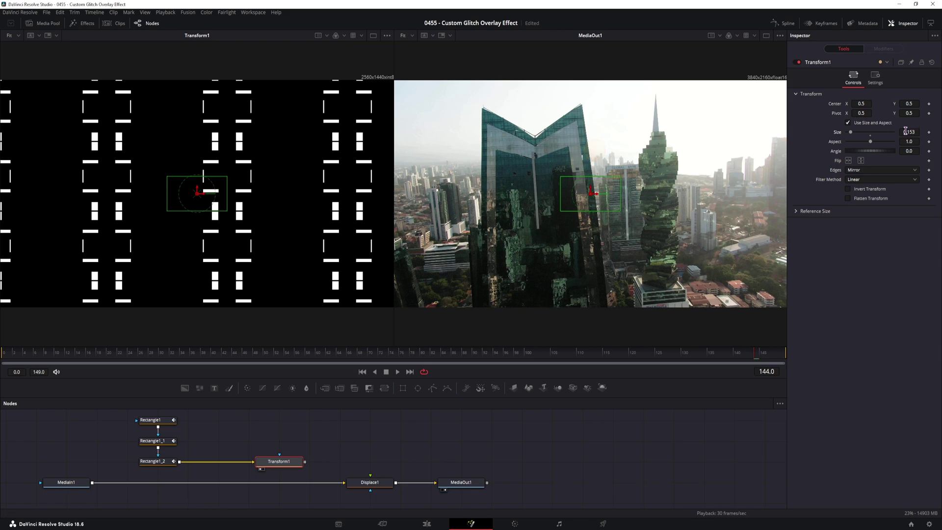
{"action": "left_click_drag", "start_coordinate": [907, 132], "coordinate": [810, 177]}
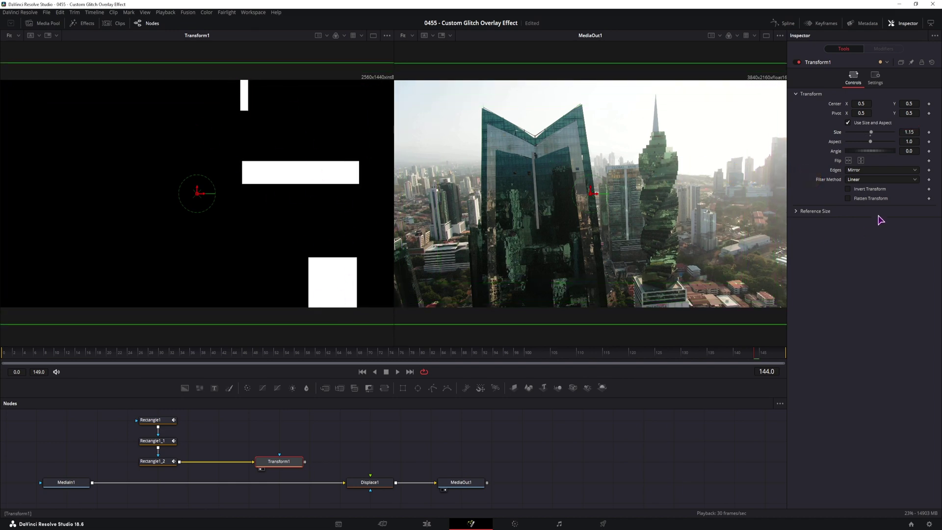
{"action": "left_click_drag", "start_coordinate": [915, 134], "coordinate": [610, 147]}
{"action": "left_click", "coordinate": [864, 170]}
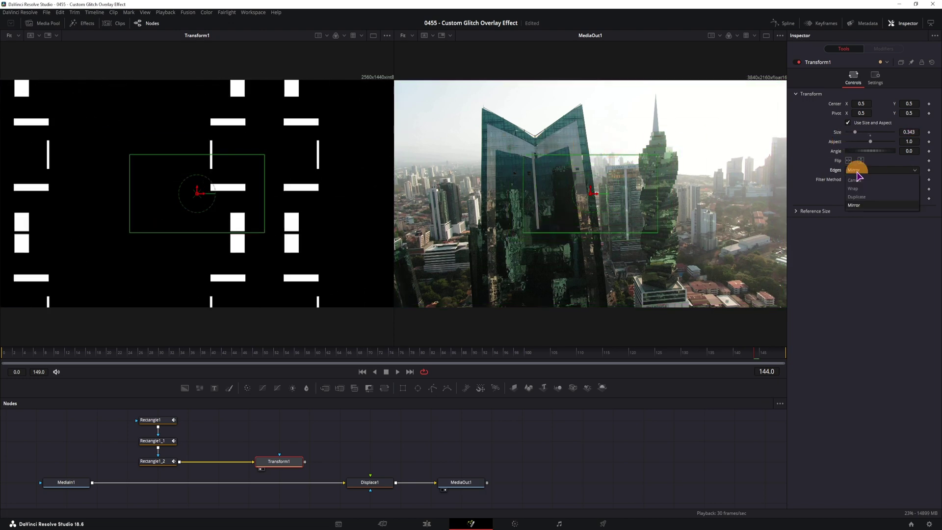
{"action": "left_click", "coordinate": [863, 180]}
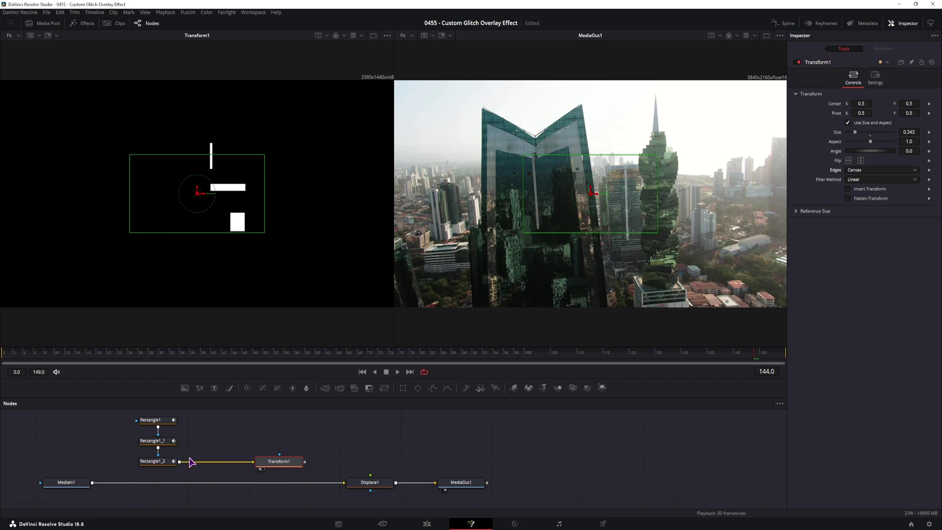
Insert a Mirrors node between Rectangle1_2 and Transform1
{"action": "left_click", "coordinate": [169, 461]}
{"action": "key", "text": "shift+space"}
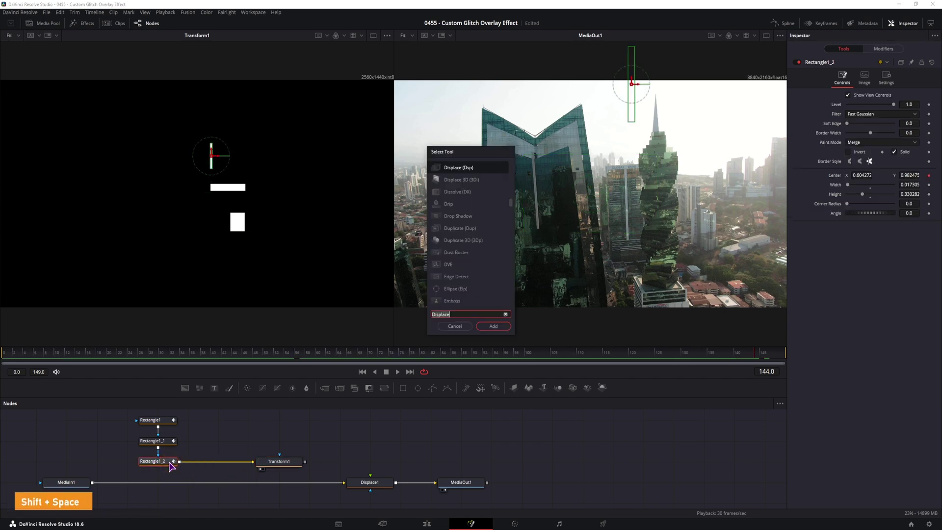
{"action": "type", "text": "mirro"}
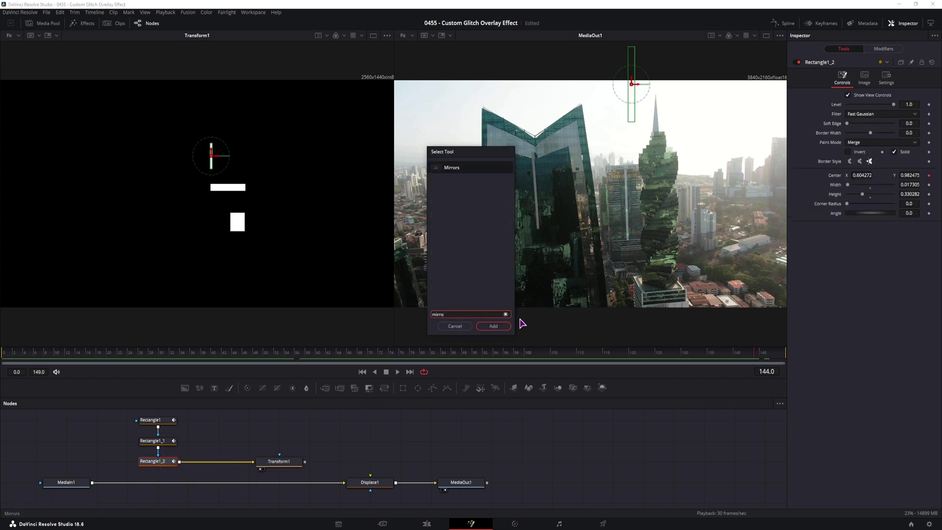
{"action": "left_click", "coordinate": [492, 325]}
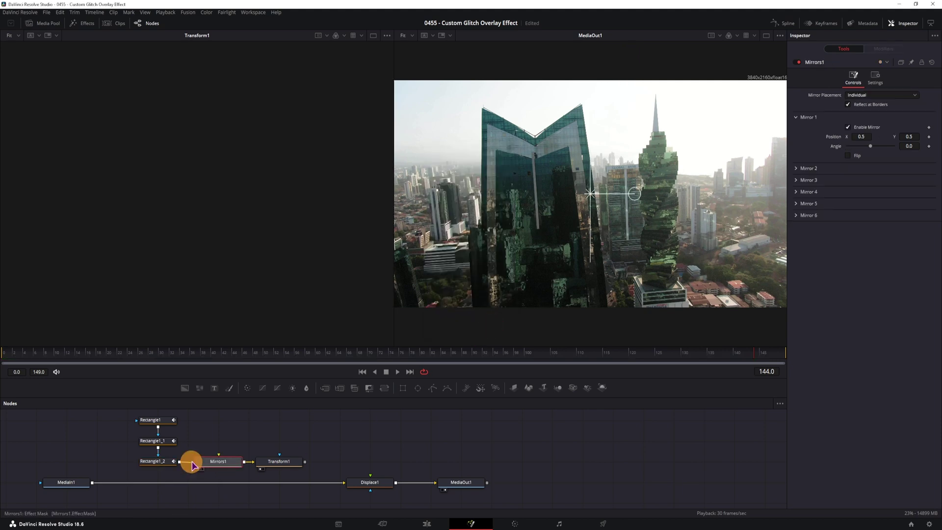
{"action": "key", "text": "1"}
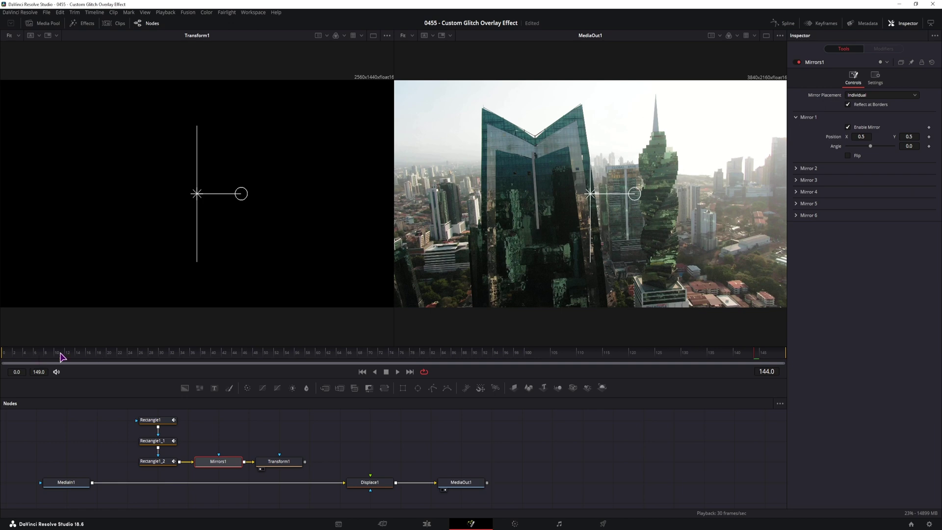
Rotate Mirror 1 of the Mirrors node to about -154.5 degrees, enable Mirror 2 and rotate it to reflect the rectangles across the centre
{"action": "left_click_drag", "start_coordinate": [242, 194], "coordinate": [131, 161]}
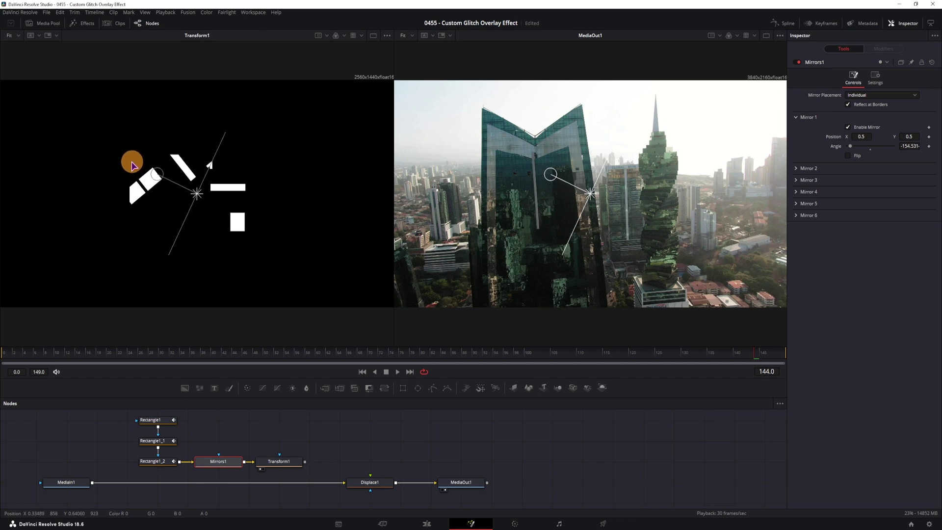
{"action": "left_click", "coordinate": [795, 168]}
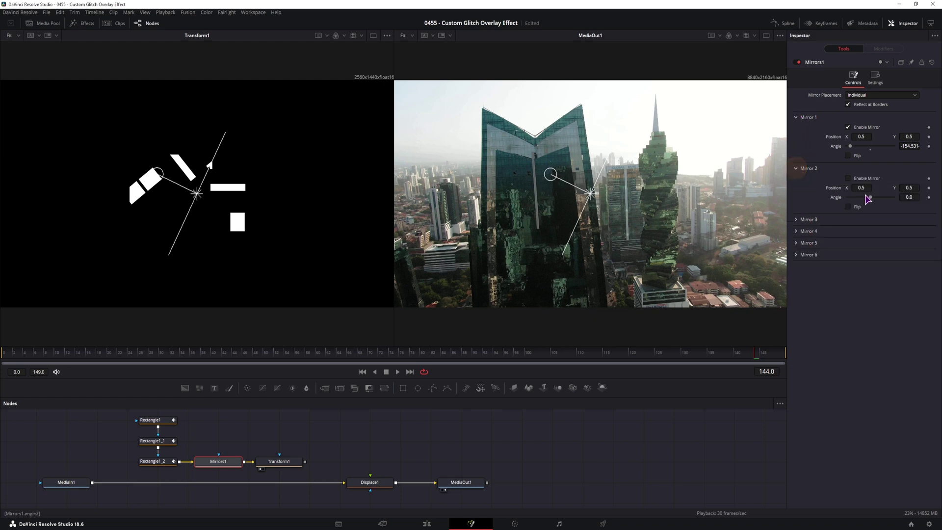
{"action": "left_click", "coordinate": [847, 178]}
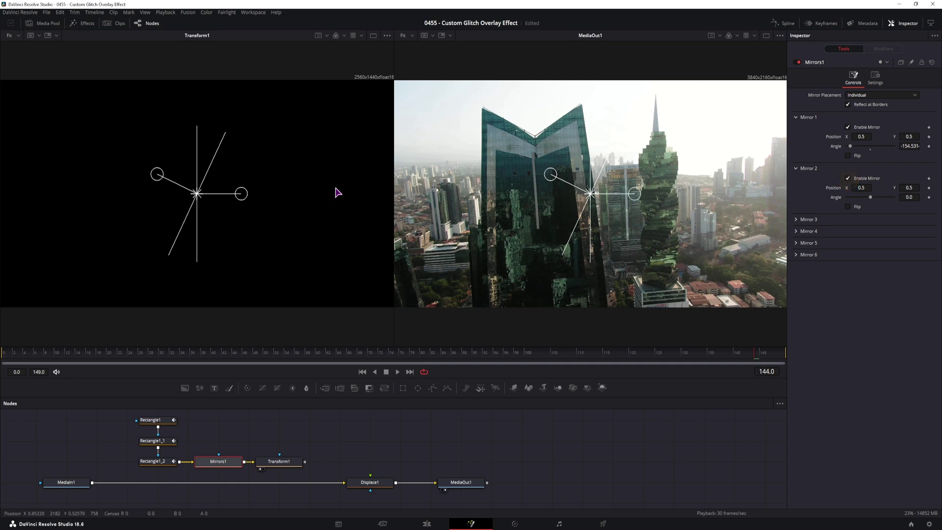
{"action": "left_click_drag", "start_coordinate": [242, 195], "coordinate": [134, 181]}
Set Transform1's Size to 1.751 and play back the mirrored rectangle pattern
{"action": "left_click", "coordinate": [278, 461]}
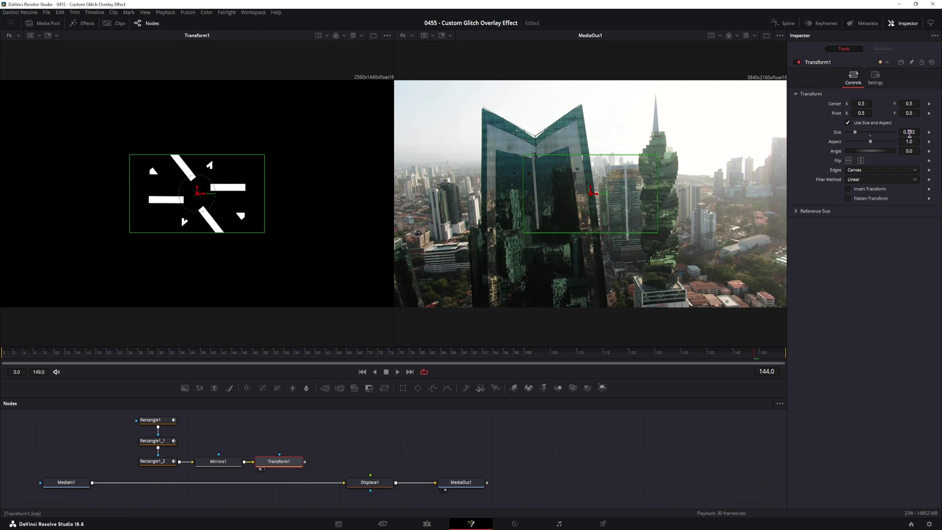
{"action": "left_click_drag", "start_coordinate": [909, 134], "coordinate": [495, 194]}
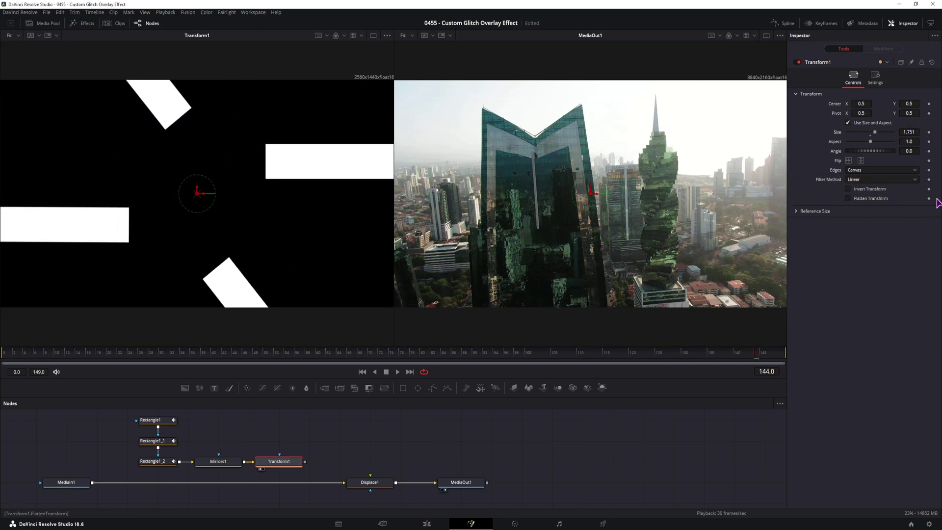
{"action": "key", "text": "space"}
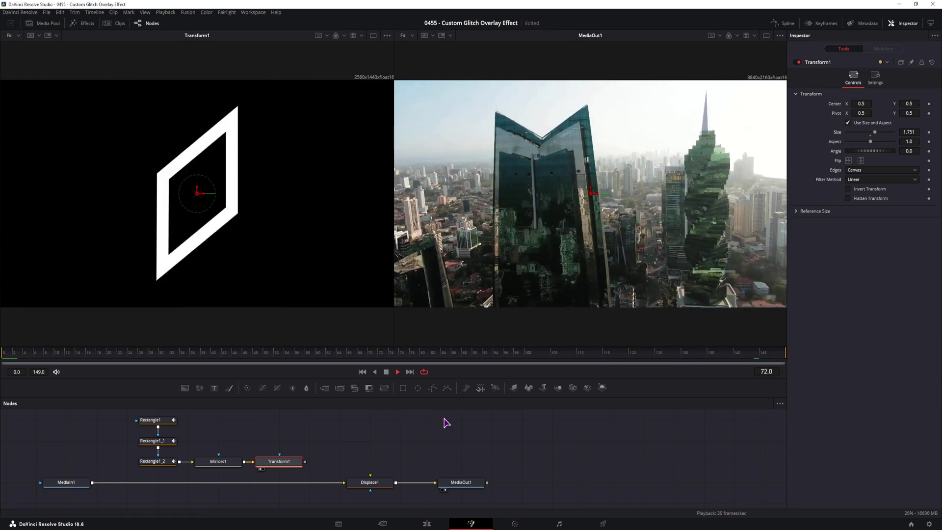
{"action": "key", "text": "space"}
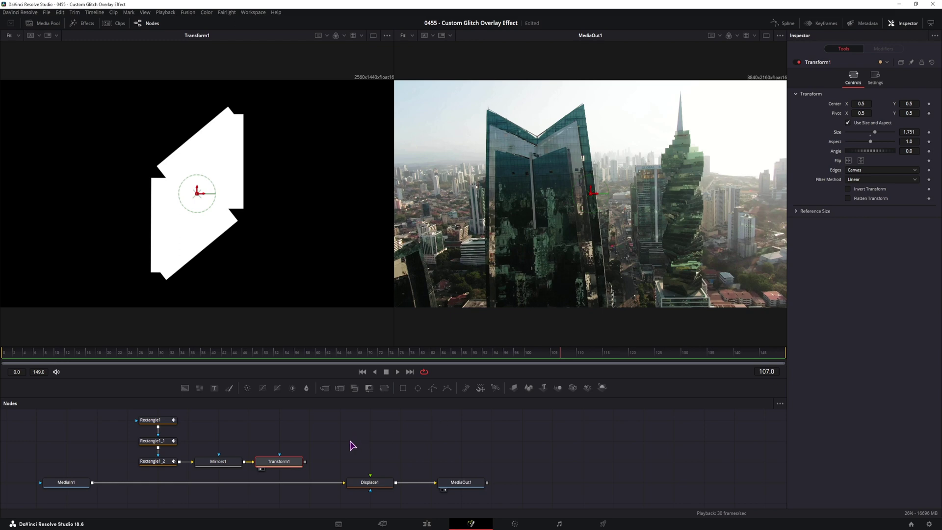
Connect Transform1's output to Displace1's foreground input and clear Transform1 from the first viewer
{"action": "left_click_drag", "start_coordinate": [345, 448], "coordinate": [363, 479]}
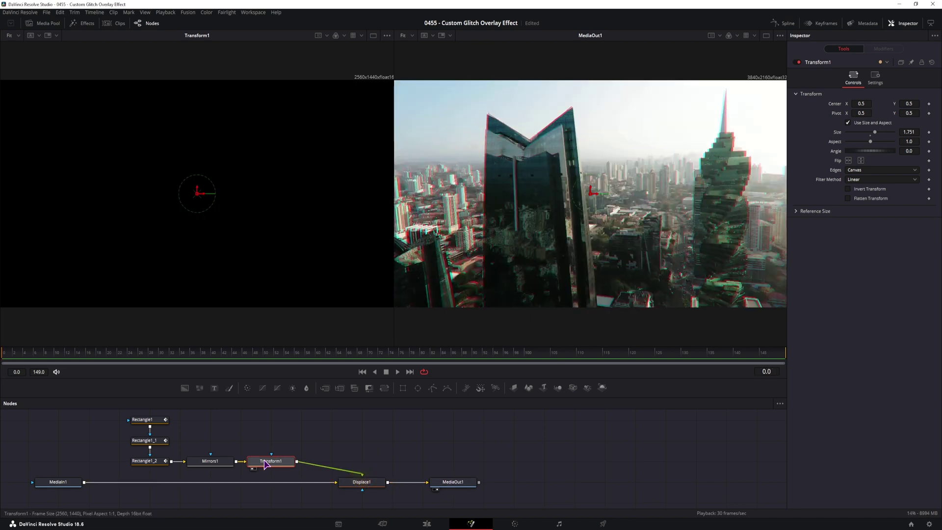
{"action": "left_click", "coordinate": [265, 461]}
{"action": "key", "text": "1"}
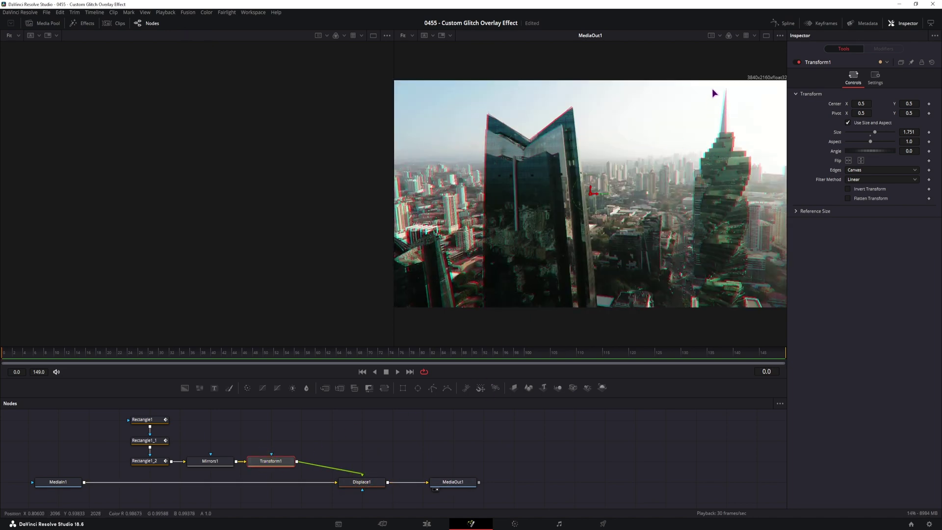
Switch to a single viewer showing MediaOut1, play back the displaced footage and deselect Transform1
{"action": "left_click", "coordinate": [766, 36]}
{"action": "key", "text": "space"}
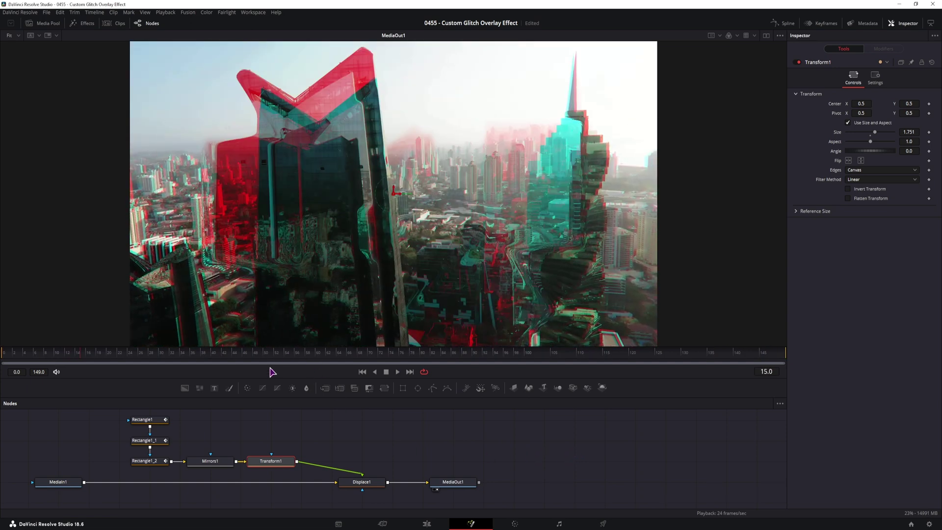
{"action": "left_click_drag", "start_coordinate": [367, 448], "coordinate": [378, 431]}
{"action": "left_click", "coordinate": [204, 481]}
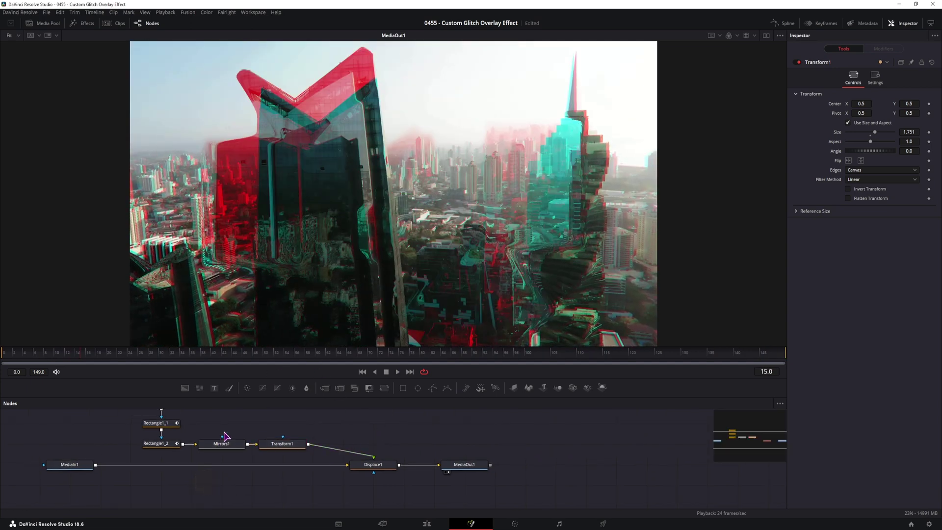
Add a FastNoise node below the MediaIn1 branch and display it in the first of two side-by-side viewers
{"action": "left_click_drag", "start_coordinate": [199, 387], "coordinate": [156, 488]}
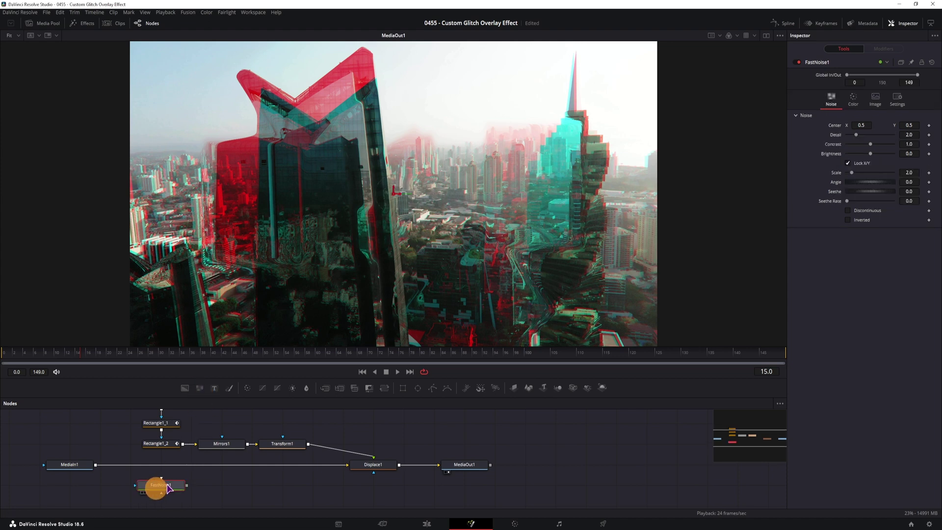
{"action": "left_click", "coordinate": [164, 486]}
{"action": "left_click", "coordinate": [766, 36]}
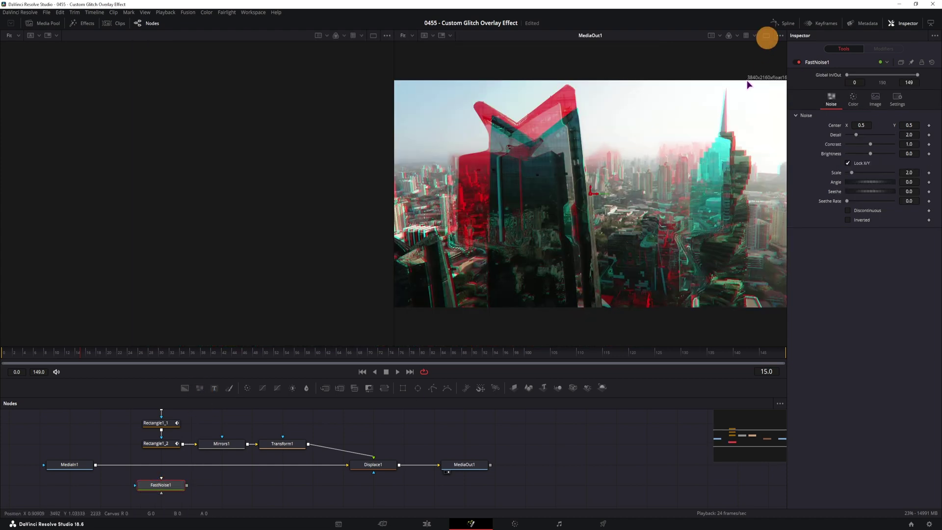
{"action": "key", "text": "1"}
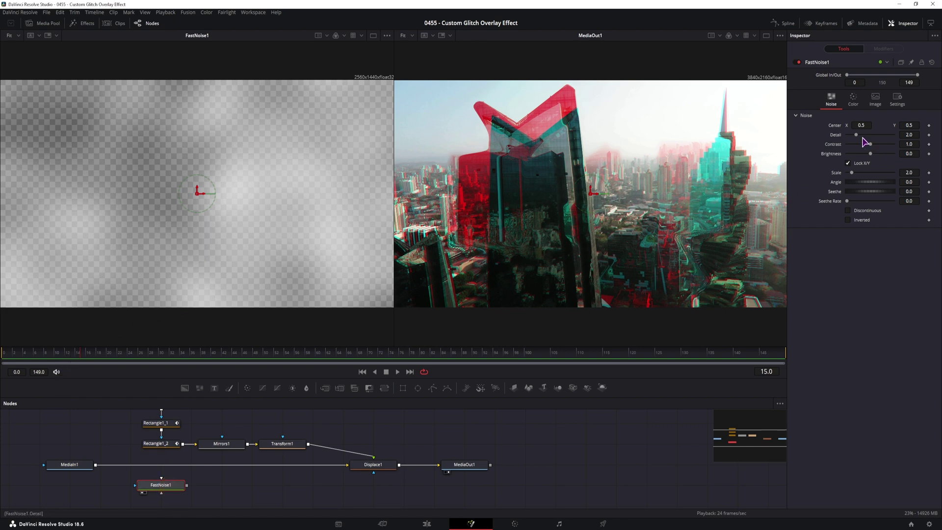
Set FastNoise1's Contrast to 5.0, Brightness to -1.0 and Scale to 10
{"action": "left_click_drag", "start_coordinate": [870, 144], "coordinate": [868, 173]}
{"action": "left_click", "coordinate": [911, 174]}
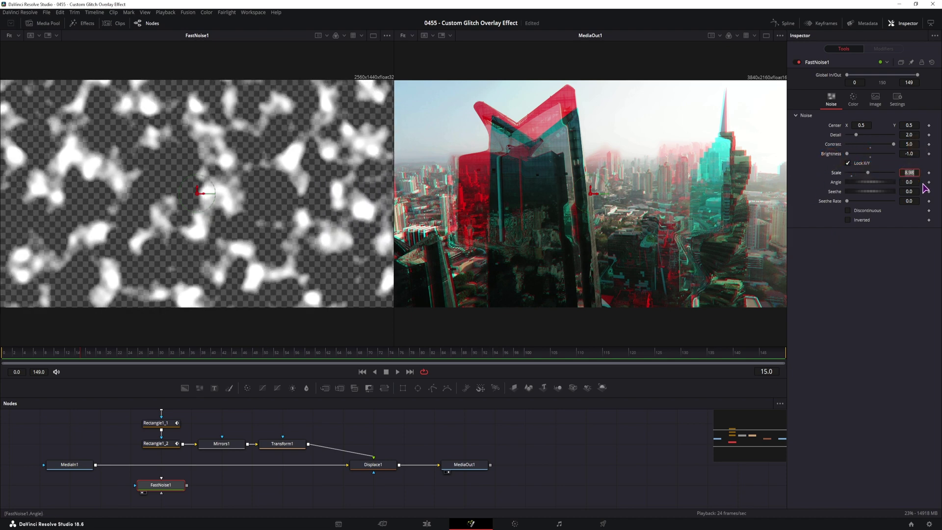
{"action": "type", "text": "10"}
{"action": "key", "text": "Tab"}
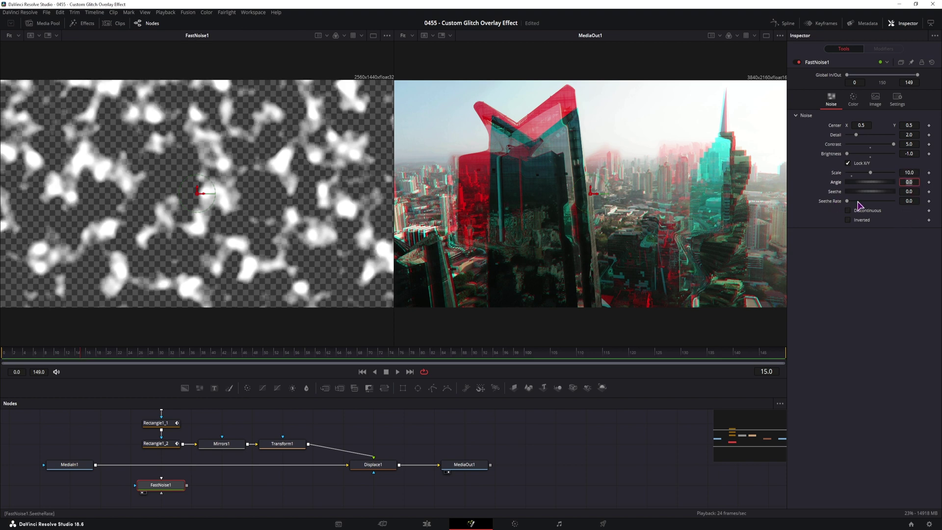
Play back the composition to check the noise pattern for motion and return to frame 0
{"action": "left_click", "coordinate": [873, 330]}
{"action": "left_click", "coordinate": [10, 353]}
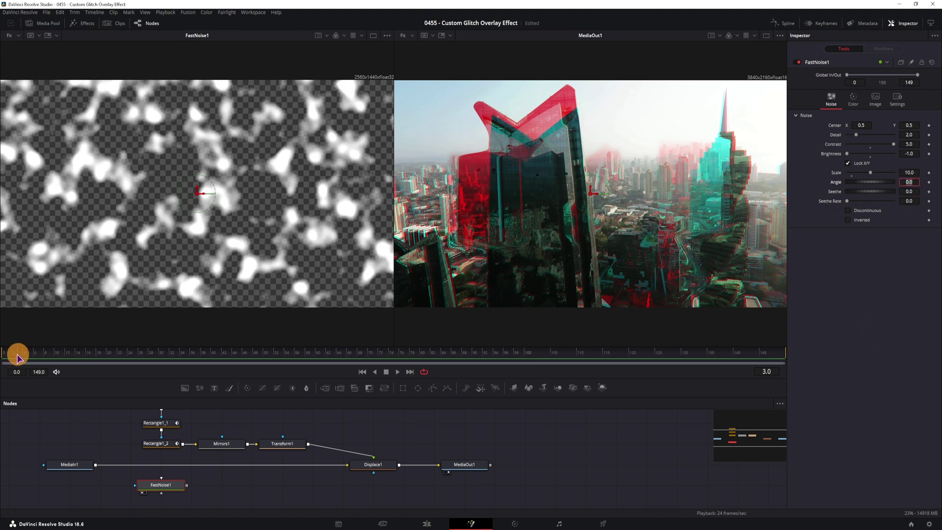
{"action": "key", "text": "space"}
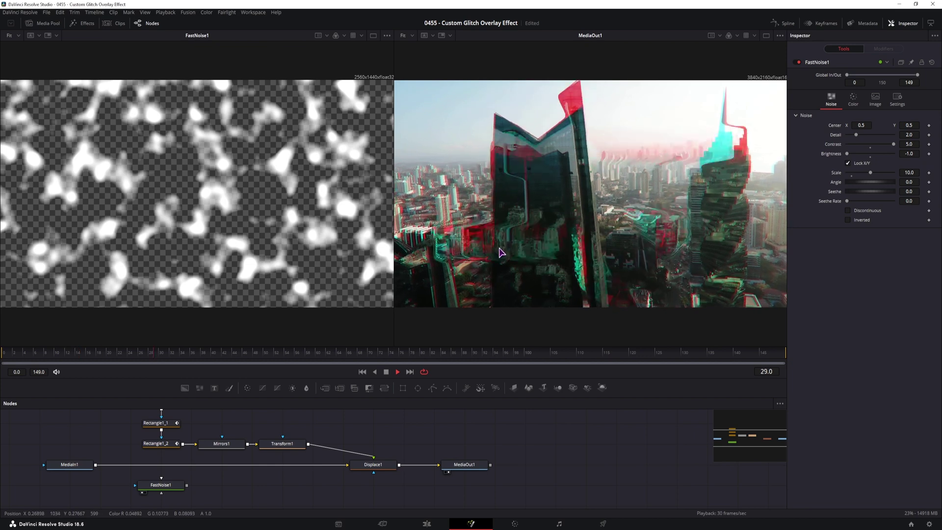
{"action": "left_click", "coordinate": [3, 355]}
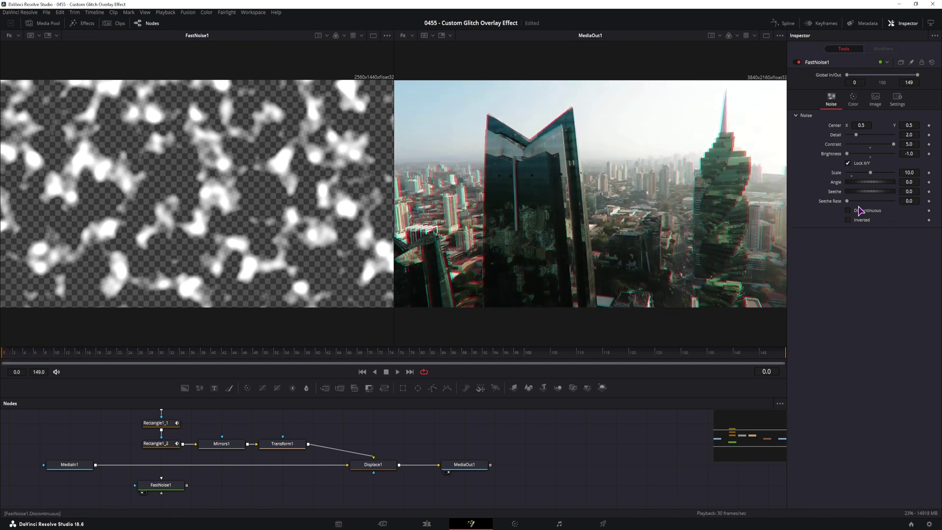
Set FastNoise1's Seethe Rate to 0.5 and play back the noise from frame 0
{"action": "left_click", "coordinate": [916, 201]}
{"action": "left_click", "coordinate": [608, 449]}
{"action": "left_click", "coordinate": [4, 354]}
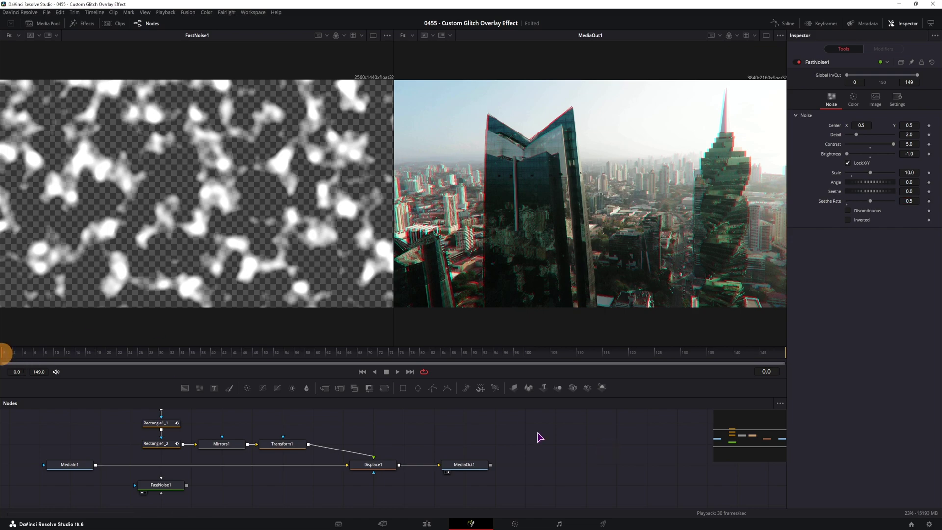
{"action": "key", "text": "space"}
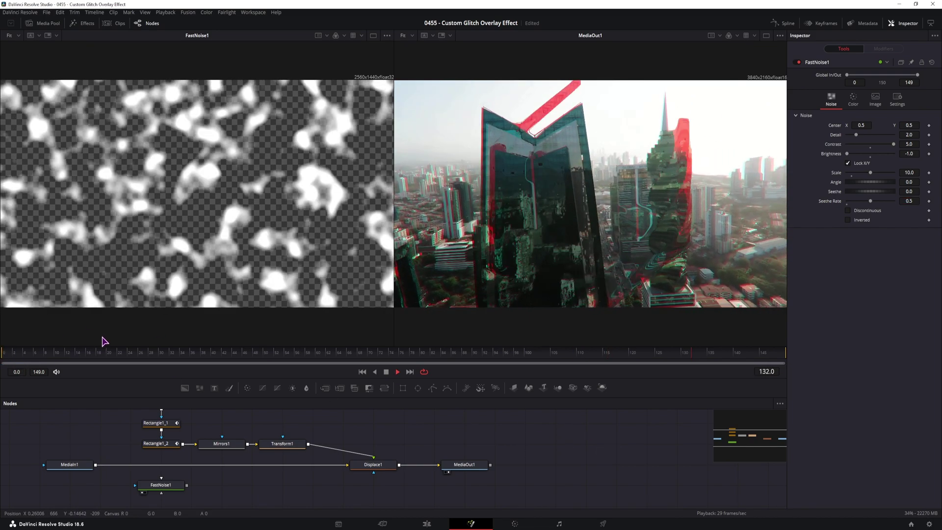
{"action": "key", "text": "space"}
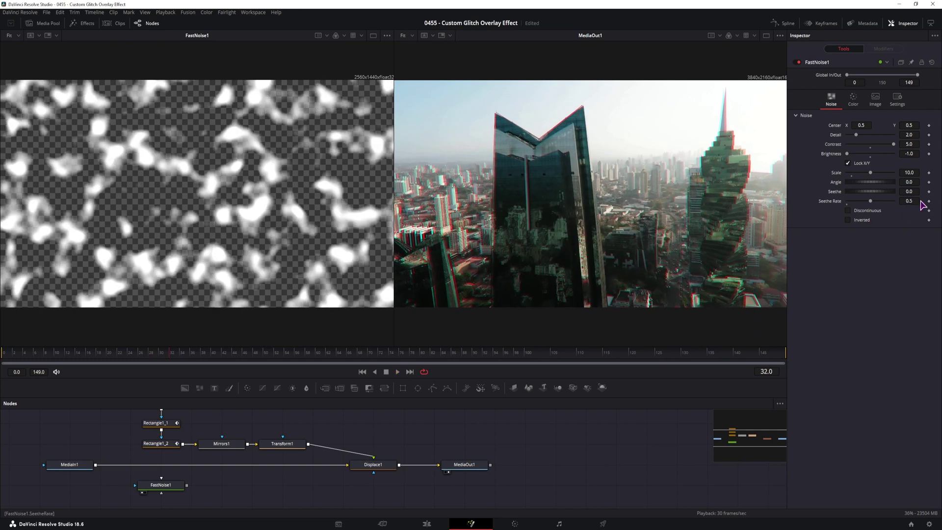
Try a Seethe Rate of 1.0 on FastNoise1 and undo the change
{"action": "left_click_drag", "start_coordinate": [871, 201], "coordinate": [918, 202]}
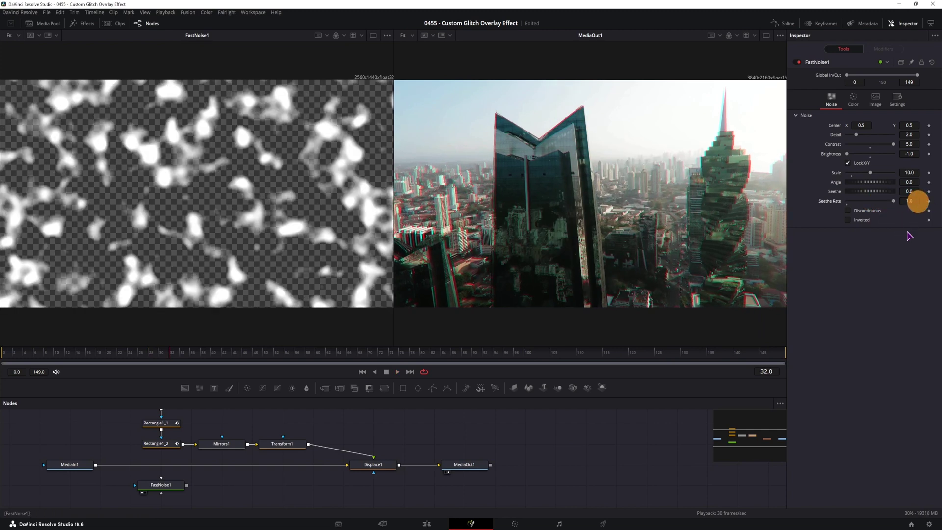
{"action": "left_click", "coordinate": [912, 203]}
{"action": "key", "text": "ctrl+z"}
Try the Discontinuous and Inverted options on FastNoise1 and turn both off again
{"action": "left_click", "coordinate": [848, 211]}
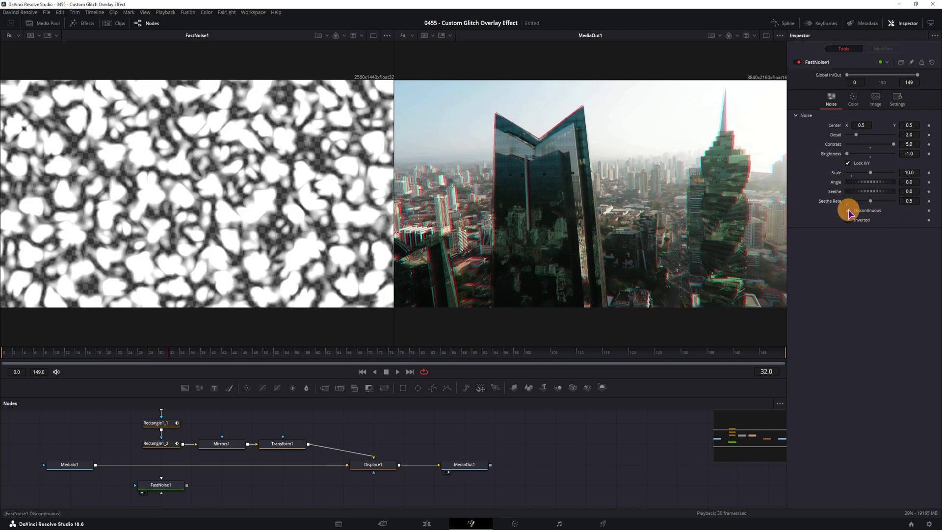
{"action": "left_click", "coordinate": [848, 221]}
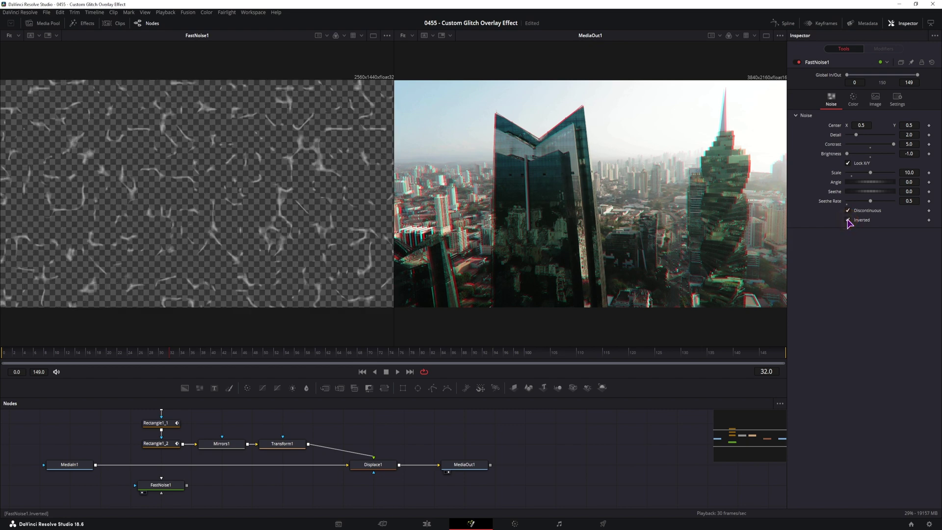
{"action": "left_click", "coordinate": [848, 220]}
{"action": "left_click", "coordinate": [848, 210]}
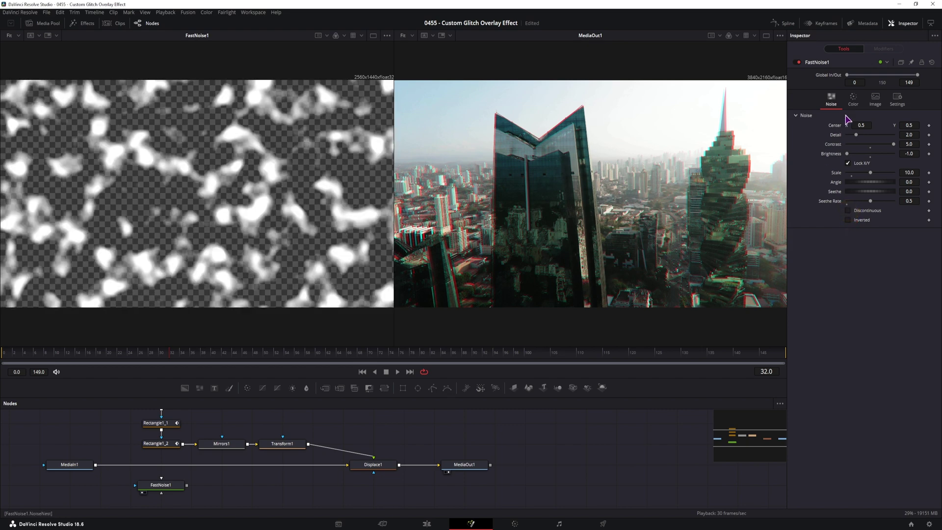
Compare the noise with Color 1's Alpha at 0.0 and 1.0, leaving FastNoise1's Color 1 Alpha at 1.0
{"action": "left_click", "coordinate": [854, 100]}
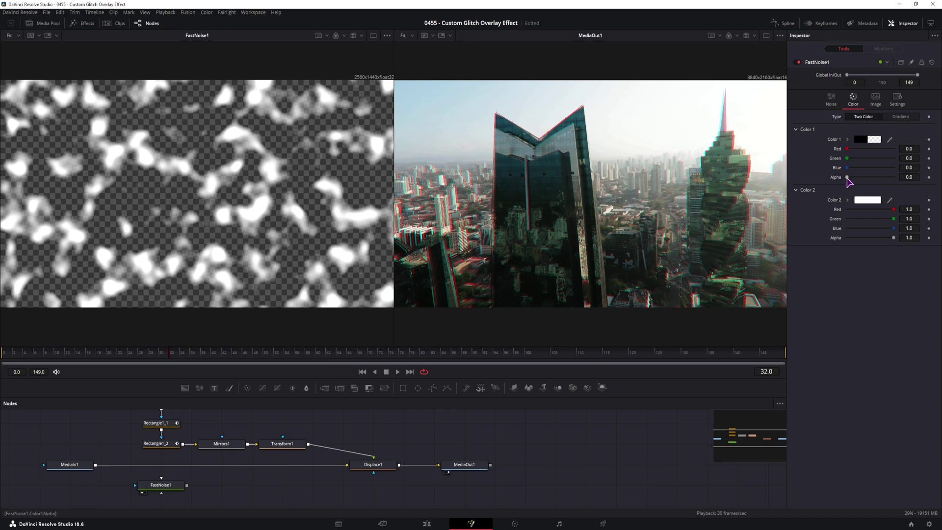
{"action": "left_click_drag", "start_coordinate": [848, 178], "coordinate": [920, 177]}
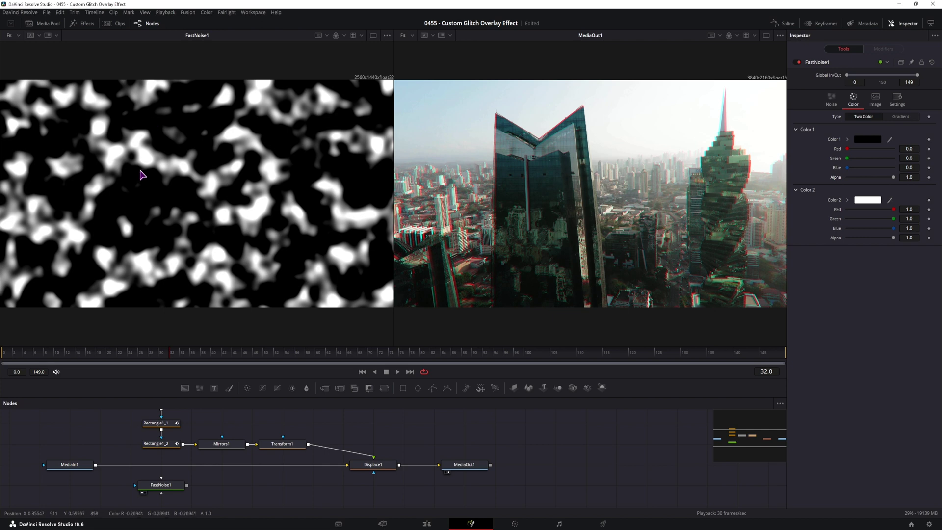
{"action": "left_click_drag", "start_coordinate": [893, 177], "coordinate": [767, 185]}
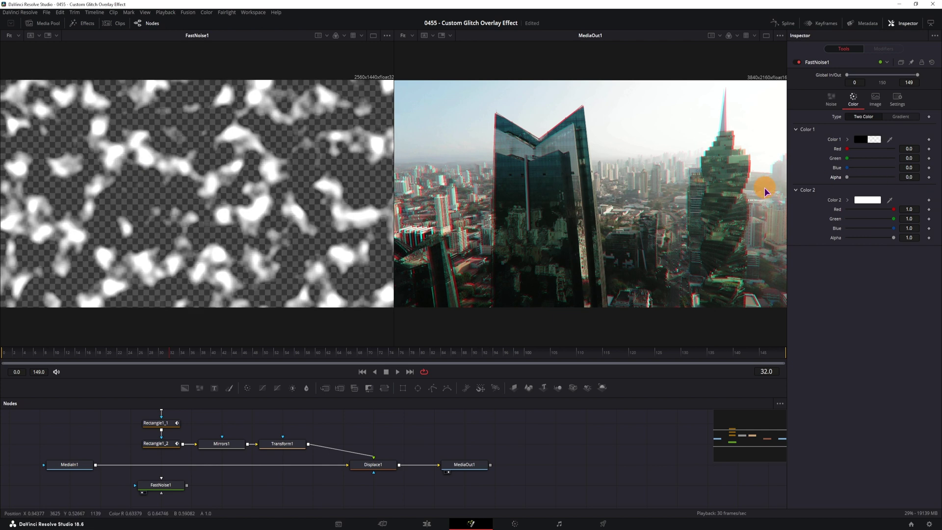
{"action": "left_click_drag", "start_coordinate": [847, 177], "coordinate": [935, 178]}
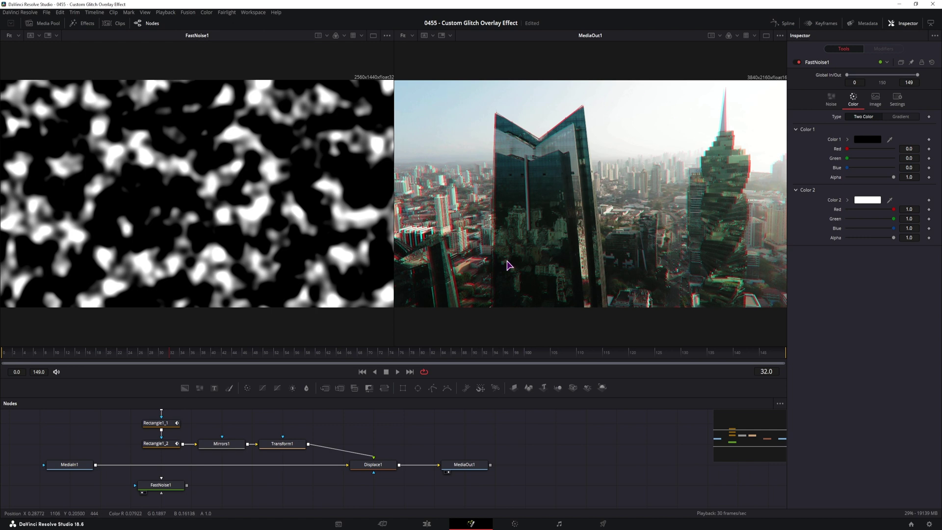
Add a Mosaic Blur node, connect FastNoise1's output to it and display it in the first viewer
{"action": "left_click", "coordinate": [217, 486]}
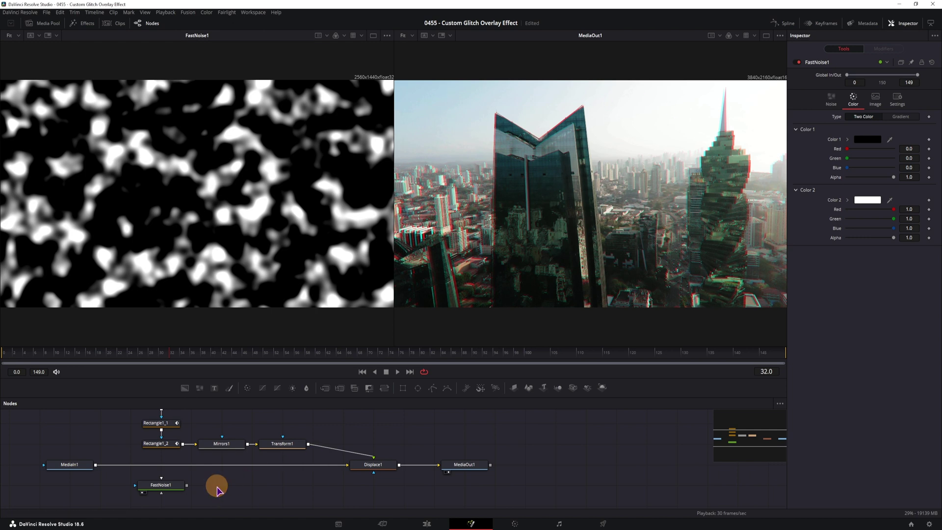
{"action": "key", "text": "shift+space"}
{"action": "type", "text": "mirro"}
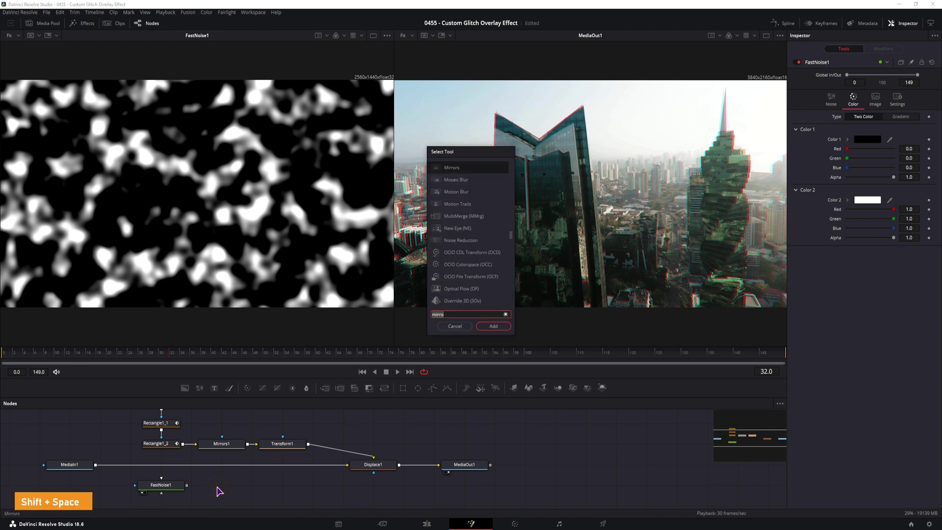
{"action": "type", "text": "blur"}
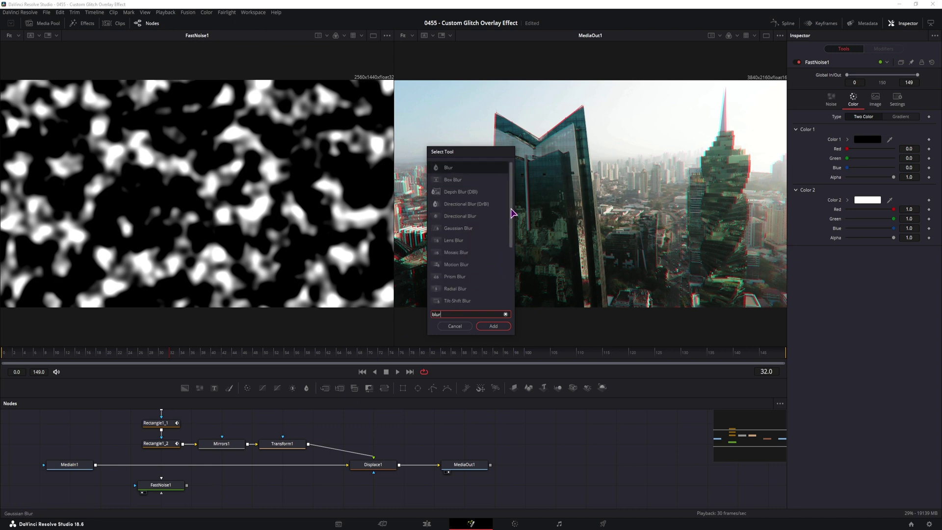
{"action": "mouse_move", "coordinate": [510, 208]}
{"action": "left_mouse_down"}
{"action": "mouse_move", "coordinate": [513, 283]}
{"action": "mouse_move", "coordinate": [516, 191]}
{"action": "left_mouse_up"}
{"action": "left_click", "coordinate": [459, 252]}
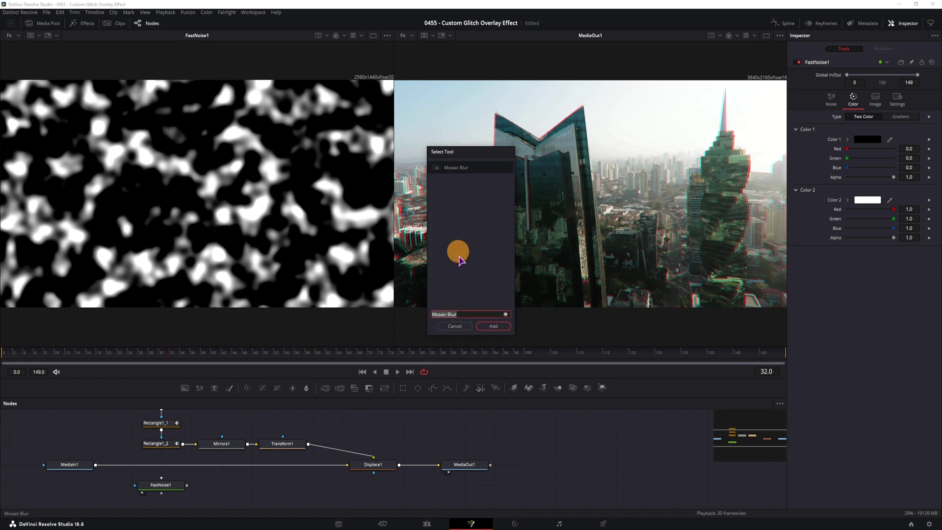
{"action": "left_click", "coordinate": [491, 325]}
{"action": "left_click_drag", "start_coordinate": [189, 487], "coordinate": [220, 484]}
{"action": "key", "text": "1"}
{"action": "left_click", "coordinate": [240, 492]}
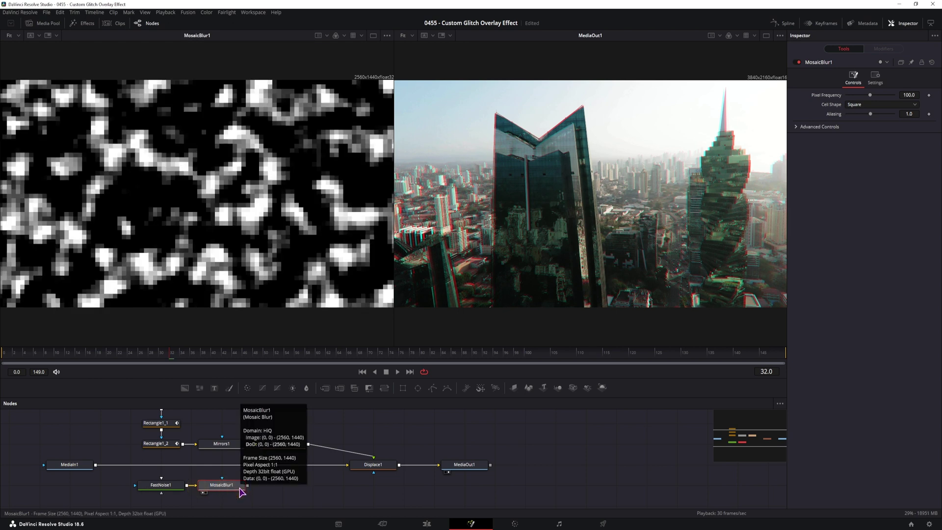
Try a low Pixel Frequency of 10 on MosaicBlur1
{"action": "left_click_drag", "start_coordinate": [869, 97], "coordinate": [854, 97]}
{"action": "left_click", "coordinate": [910, 95]}
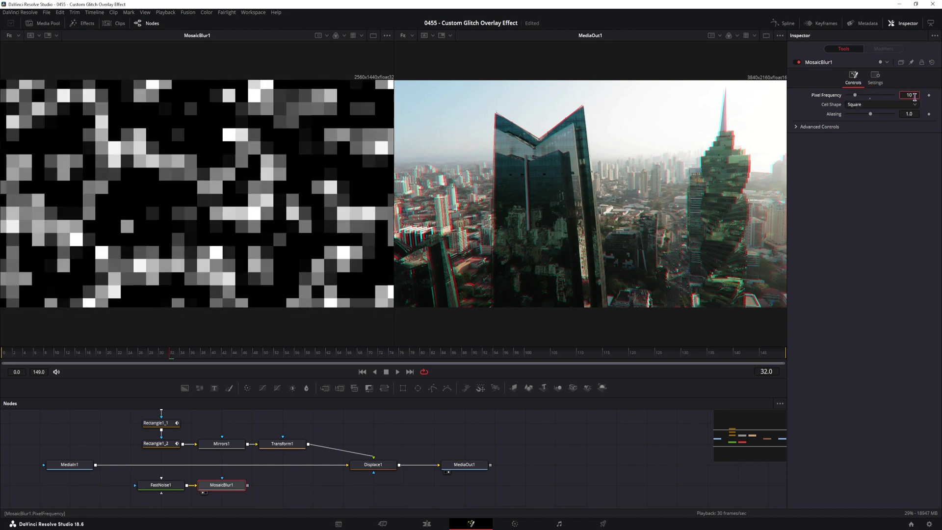
{"action": "type", "text": "10"}
{"action": "key", "text": "Tab"}
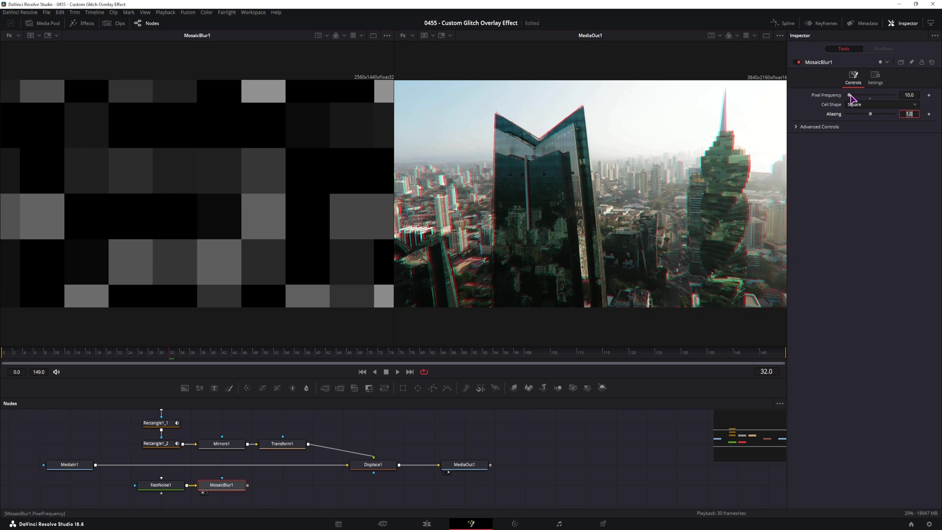
Set MosaicBlur1's Pixel Frequency to 20 and keep its Cell Shape as Square
{"action": "left_click_drag", "start_coordinate": [847, 97], "coordinate": [854, 96]}
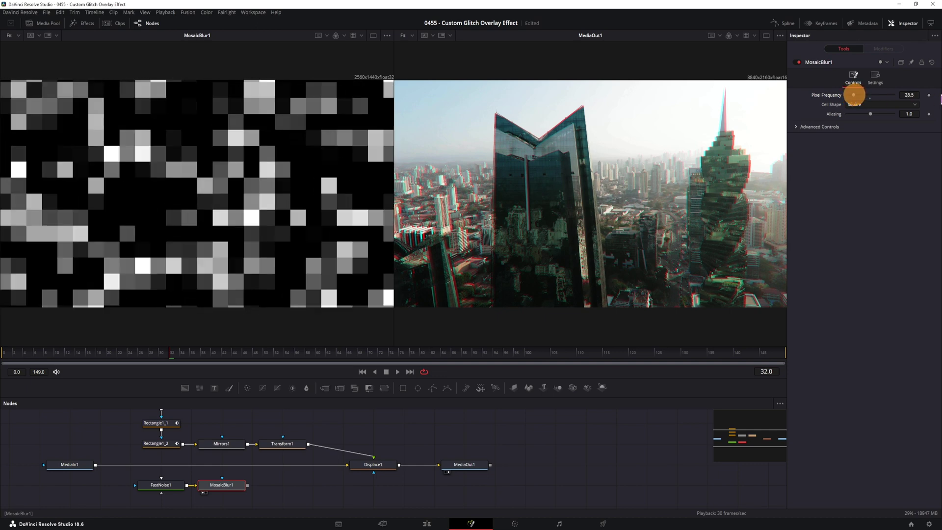
{"action": "left_click", "coordinate": [915, 95]}
{"action": "key", "text": "Tab"}
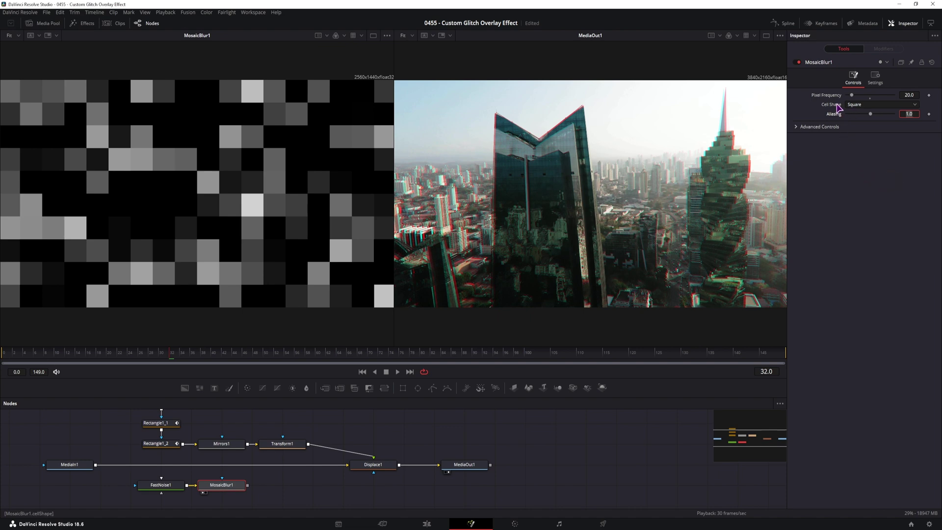
{"action": "left_click", "coordinate": [825, 105]}
{"action": "left_click", "coordinate": [860, 108]}
{"action": "left_click", "coordinate": [859, 109]}
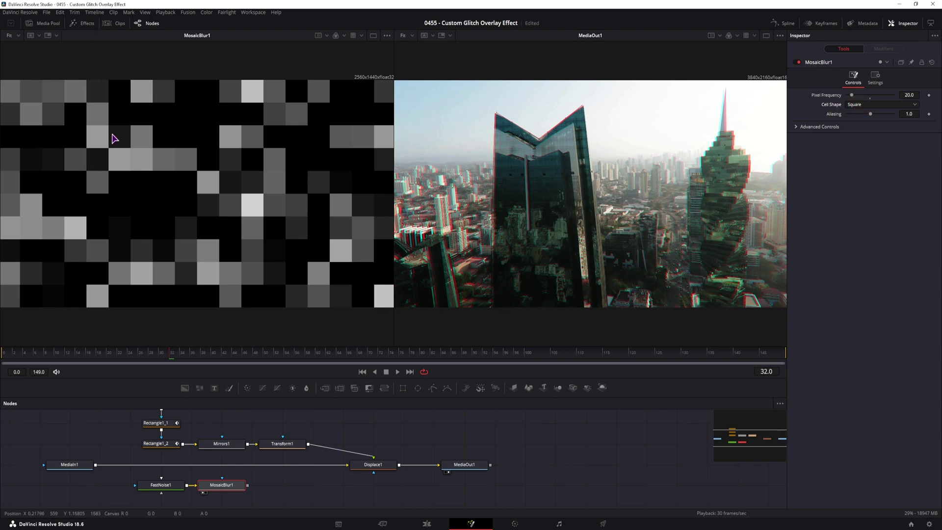
Search the effects templates for "glitch" and add the Digital Glitch template to empty space in the node graph
{"action": "left_click", "coordinate": [481, 444]}
{"action": "left_click", "coordinate": [86, 25]}
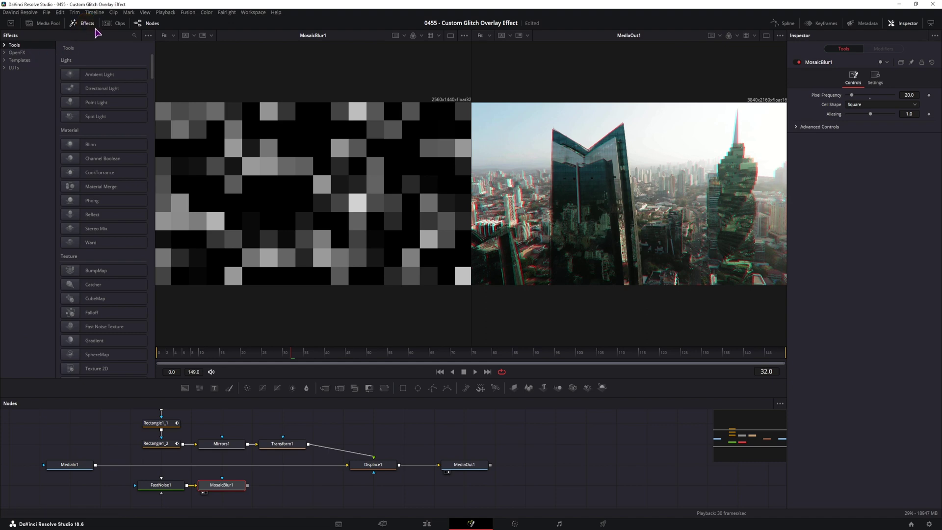
{"action": "left_click", "coordinate": [133, 36]}
{"action": "type", "text": "glitch"}
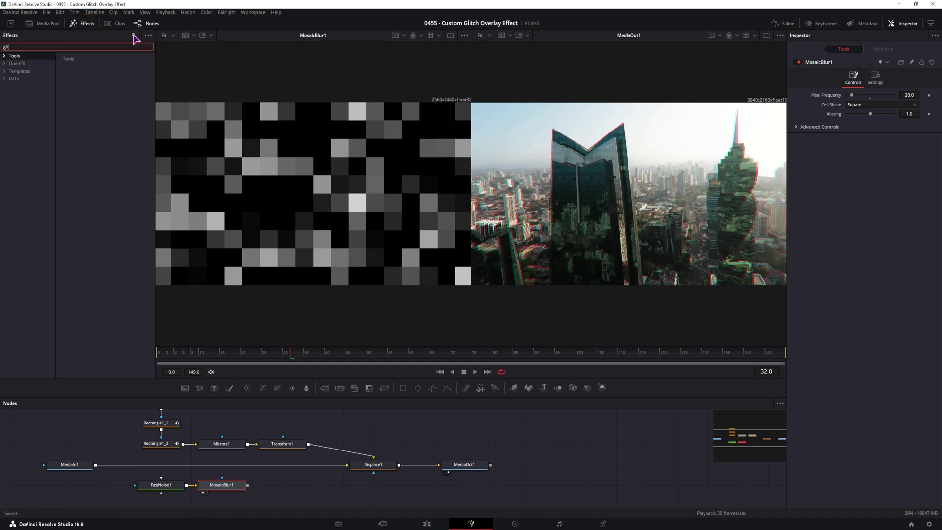
{"action": "left_click", "coordinate": [4, 72]}
{"action": "left_click", "coordinate": [25, 72]}
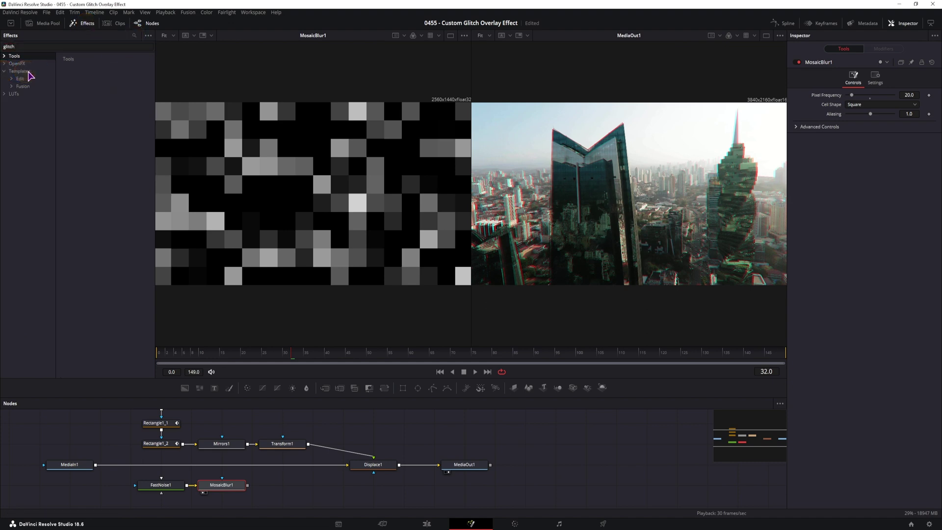
{"action": "left_click", "coordinate": [20, 73]}
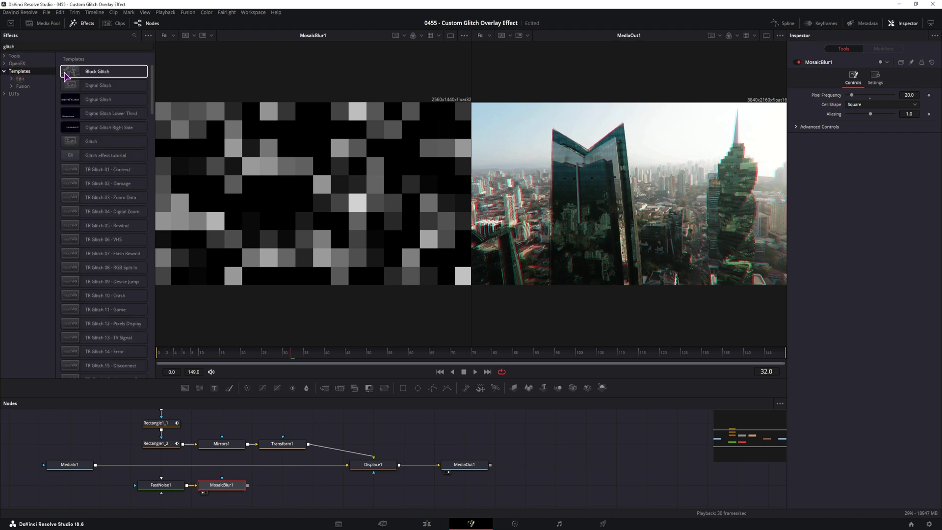
{"action": "left_click_drag", "start_coordinate": [88, 87], "coordinate": [637, 444]}
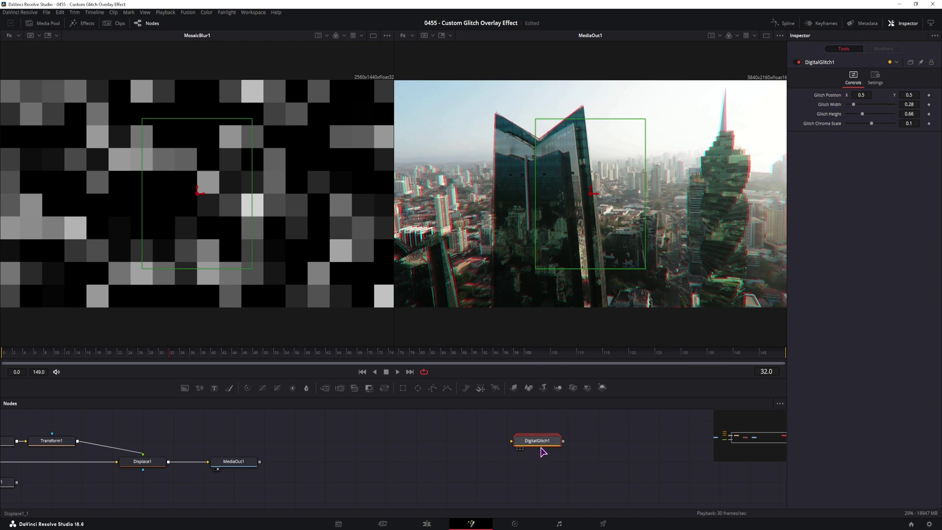
Expand the DigitalGlitch1 group and examine its node structure and the controls of its MosaicBlur2_1 node
{"action": "double_click", "coordinate": [542, 442]}
{"action": "left_click_drag", "start_coordinate": [535, 431], "coordinate": [593, 437]}
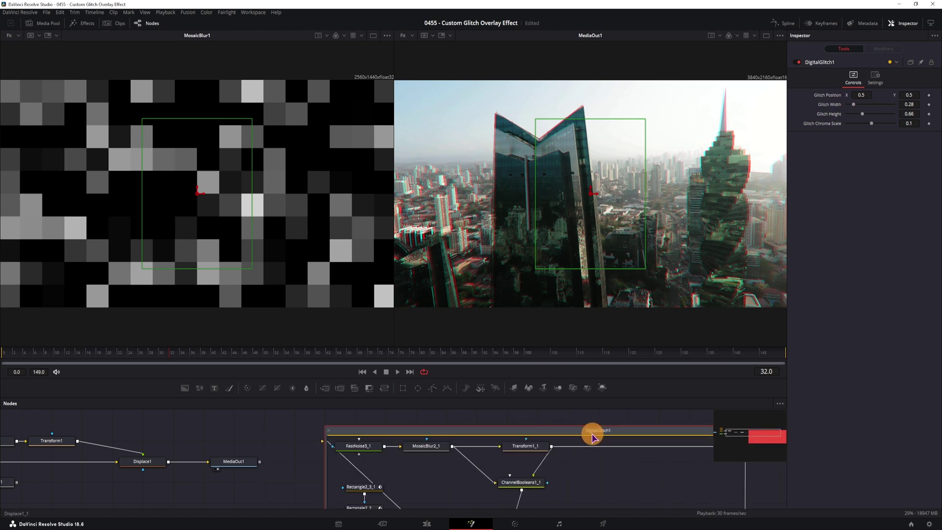
{"action": "left_click_drag", "start_coordinate": [447, 483], "coordinate": [446, 441]}
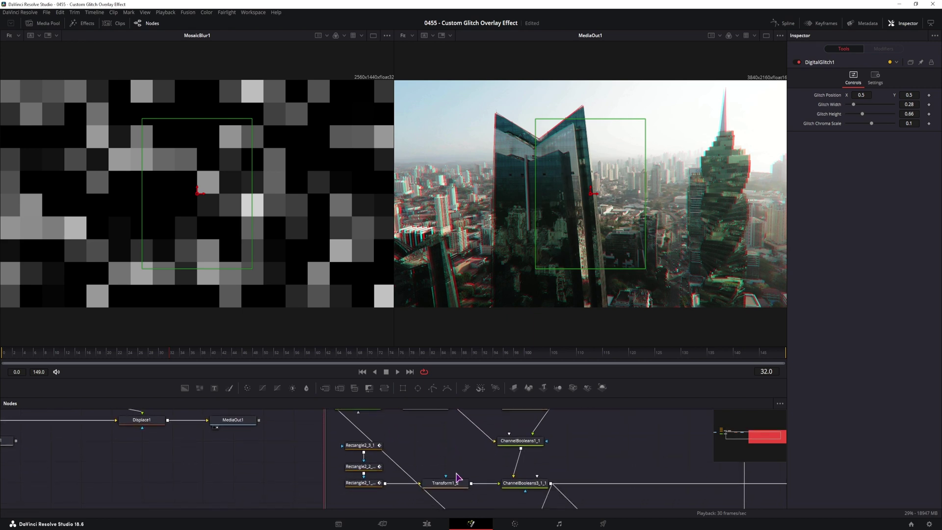
{"action": "left_click_drag", "start_coordinate": [482, 476], "coordinate": [403, 430]}
{"action": "left_click_drag", "start_coordinate": [517, 477], "coordinate": [387, 426]}
{"action": "left_click_drag", "start_coordinate": [498, 450], "coordinate": [356, 492]}
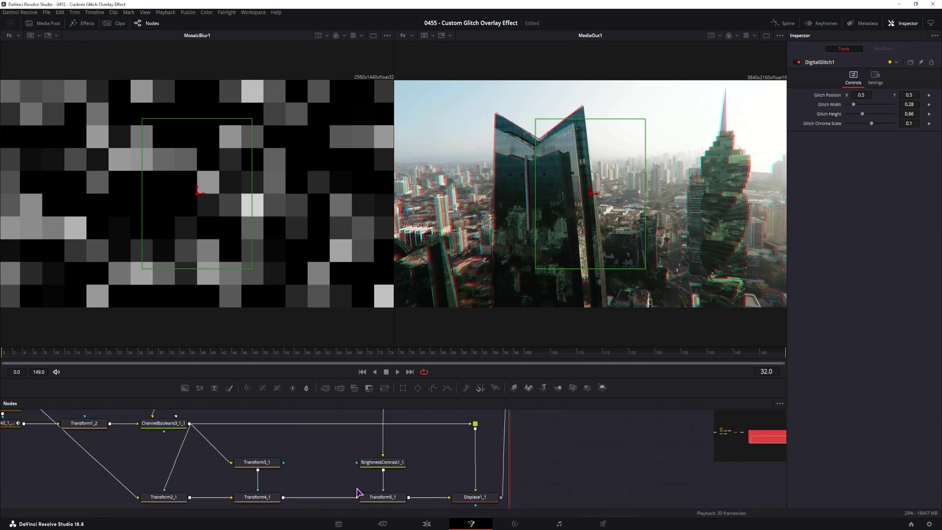
{"action": "left_click_drag", "start_coordinate": [285, 453], "coordinate": [432, 498]}
{"action": "left_click_drag", "start_coordinate": [226, 417], "coordinate": [440, 467]}
{"action": "left_click", "coordinate": [407, 444]}
{"action": "left_click", "coordinate": [831, 62]}
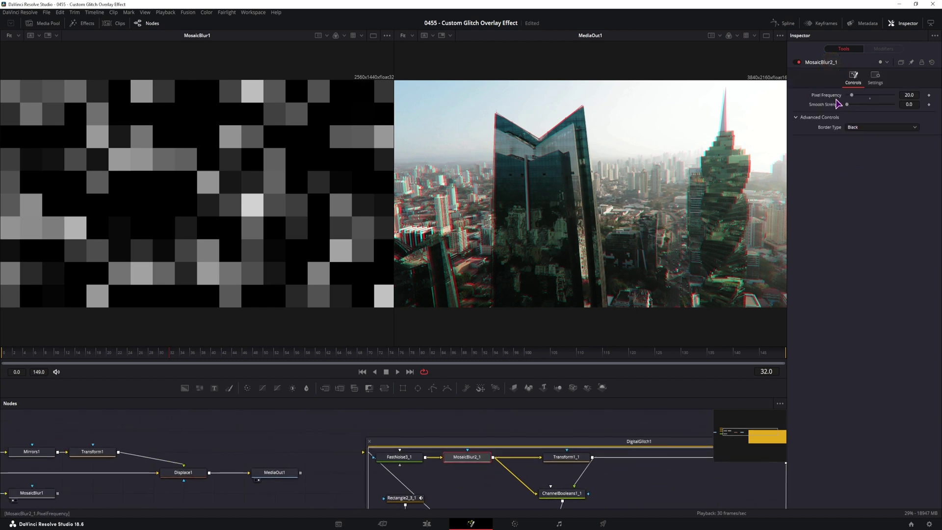
{"action": "left_click", "coordinate": [862, 128]}
{"action": "left_click", "coordinate": [874, 128]}
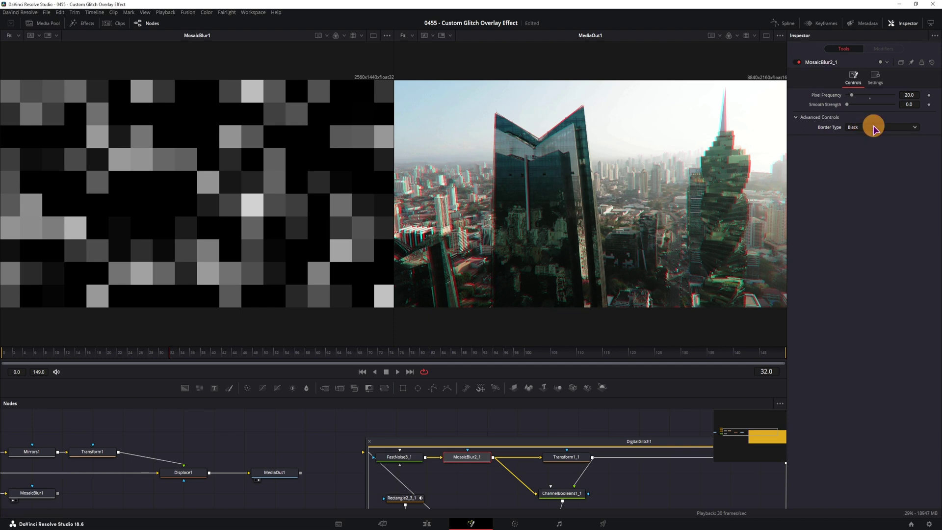
Compare the Hexagon and Triangle cell shapes on MosaicBlur1 and settle on Hexagon
{"action": "left_click", "coordinate": [297, 490]}
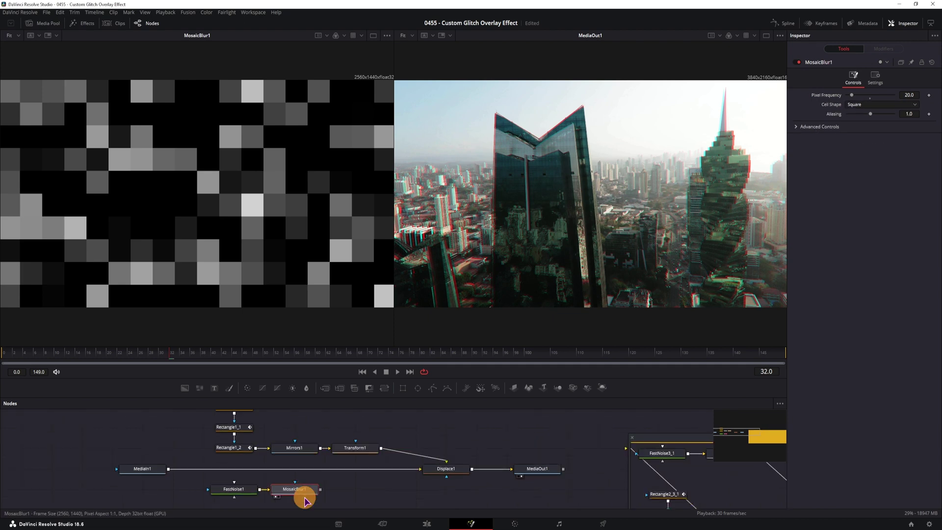
{"action": "left_click", "coordinate": [860, 105]}
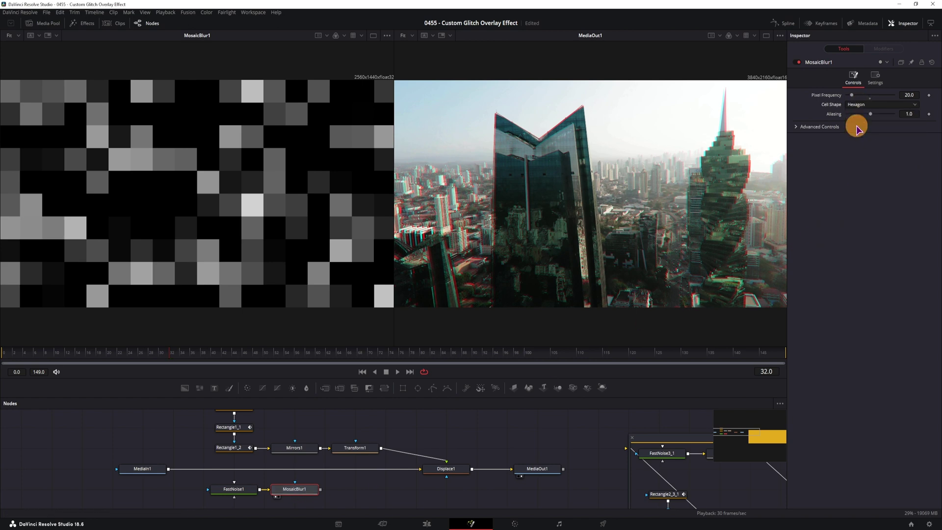
{"action": "left_click", "coordinate": [856, 127]}
{"action": "left_click", "coordinate": [860, 105]}
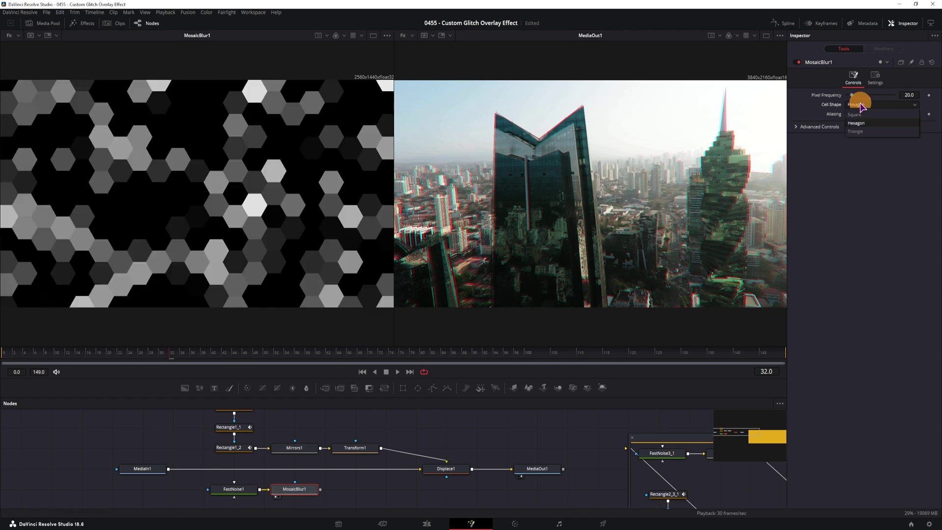
{"action": "left_click", "coordinate": [862, 131]}
{"action": "left_click", "coordinate": [858, 104]}
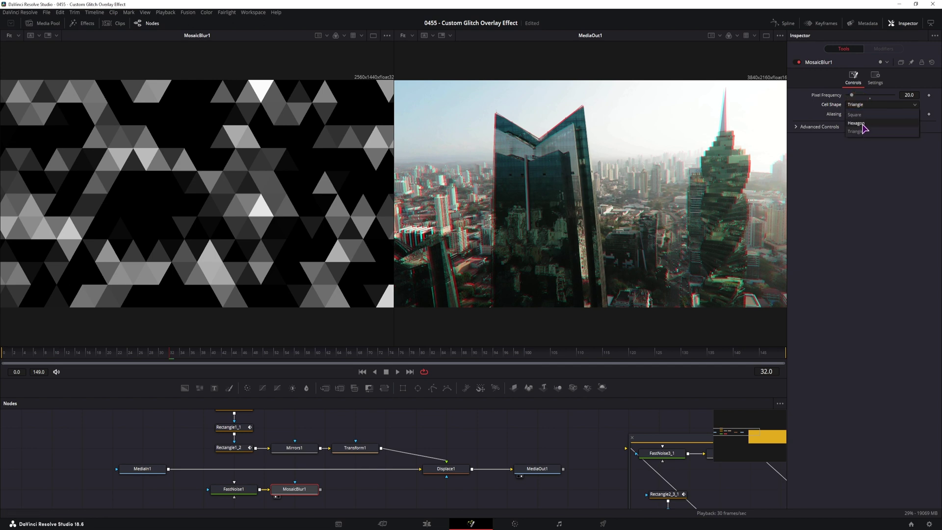
{"action": "left_click", "coordinate": [859, 123]}
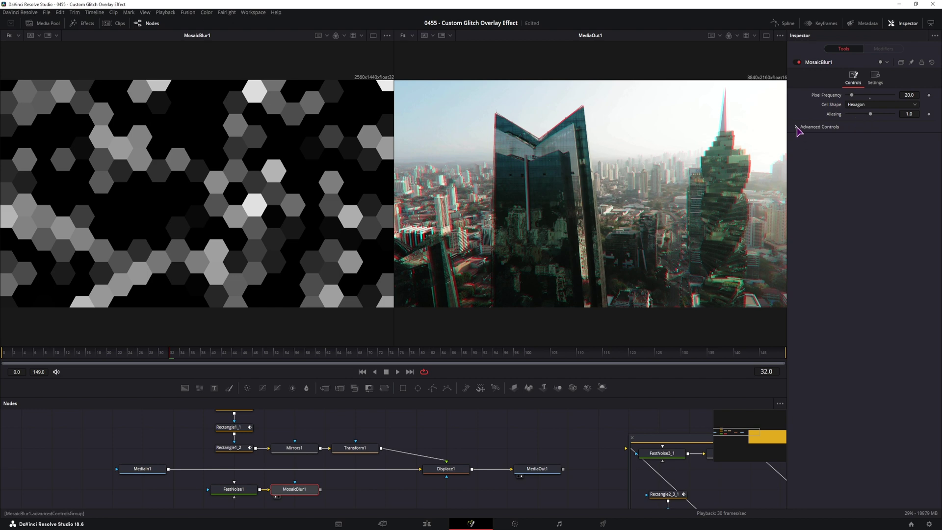
Expand MosaicBlur1's Advanced Controls and compare its options with those of MosaicBlur2_1 in the glitch group
{"action": "left_click", "coordinate": [795, 126]}
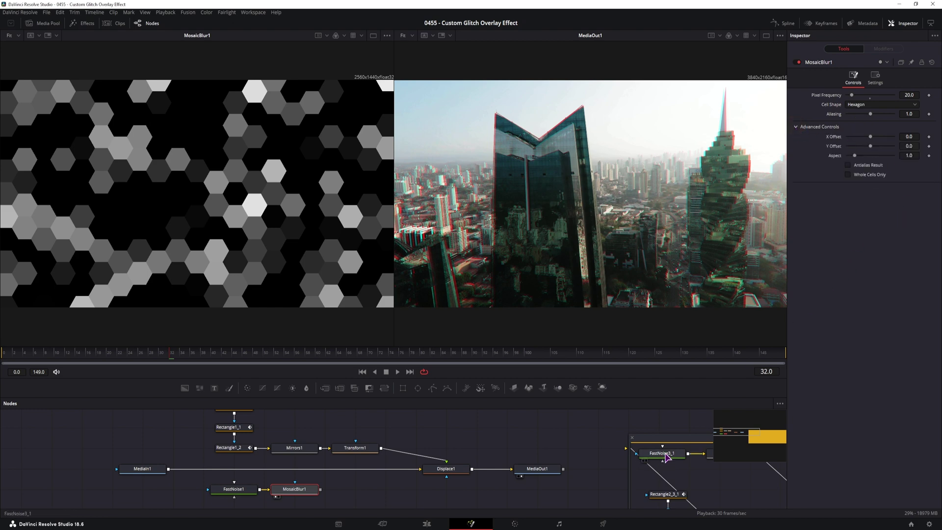
{"action": "left_click_drag", "start_coordinate": [666, 450], "coordinate": [555, 453]}
{"action": "left_click", "coordinate": [620, 460]}
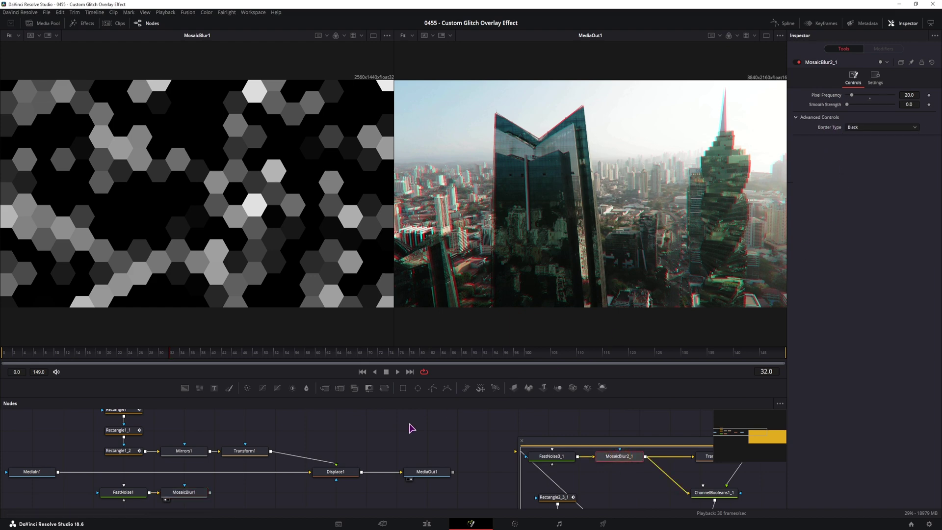
{"action": "left_click_drag", "start_coordinate": [616, 462], "coordinate": [659, 462]}
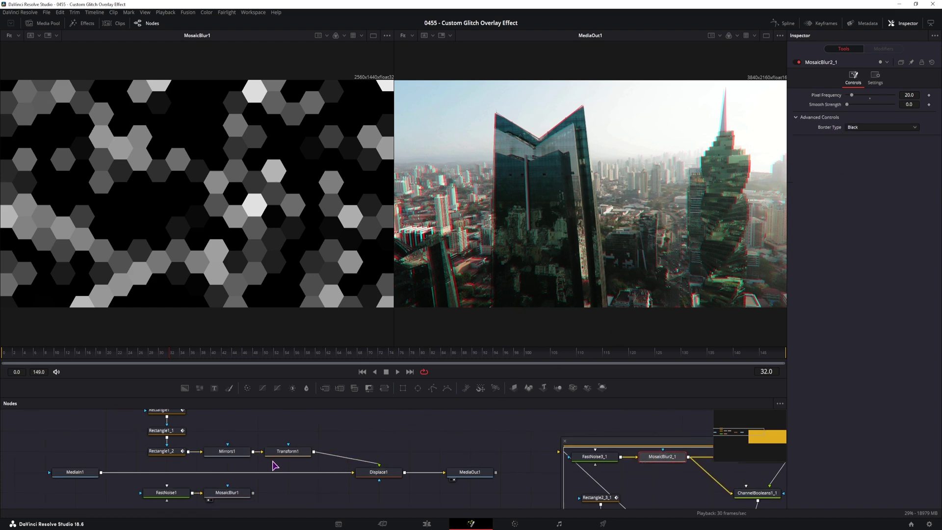
{"action": "left_click", "coordinate": [239, 491]}
{"action": "left_click_drag", "start_coordinate": [352, 430], "coordinate": [406, 429]}
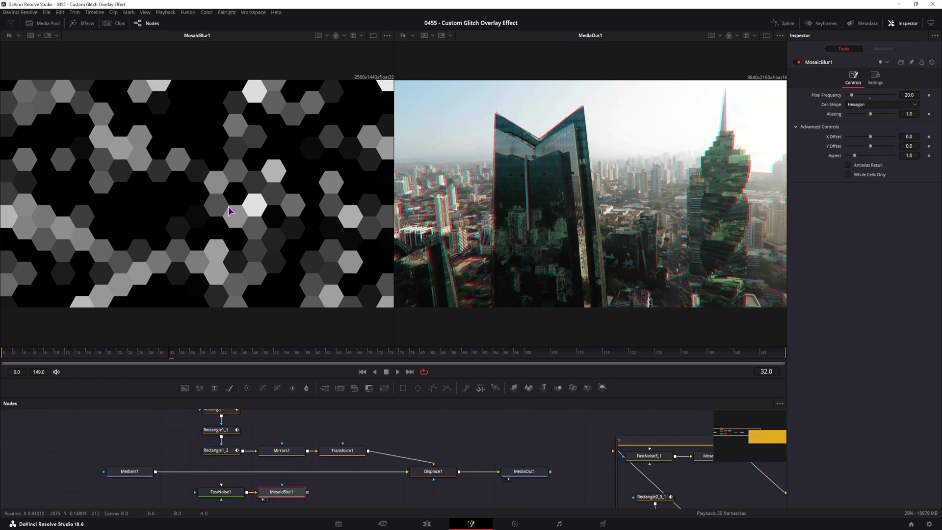
Compare the edge quality of MosaicBlur1's cells up close by changing Cell Shape to Square and back to Hexagon
{"action": "scroll", "coordinate": [240, 218], "scroll_direction": "up", "scroll_amount": 10}
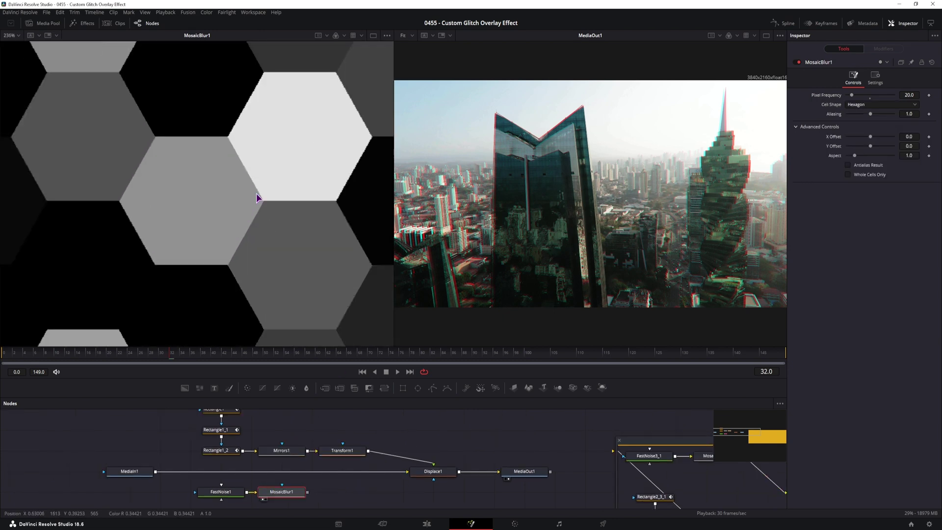
{"action": "left_click_drag", "start_coordinate": [310, 253], "coordinate": [289, 258]}
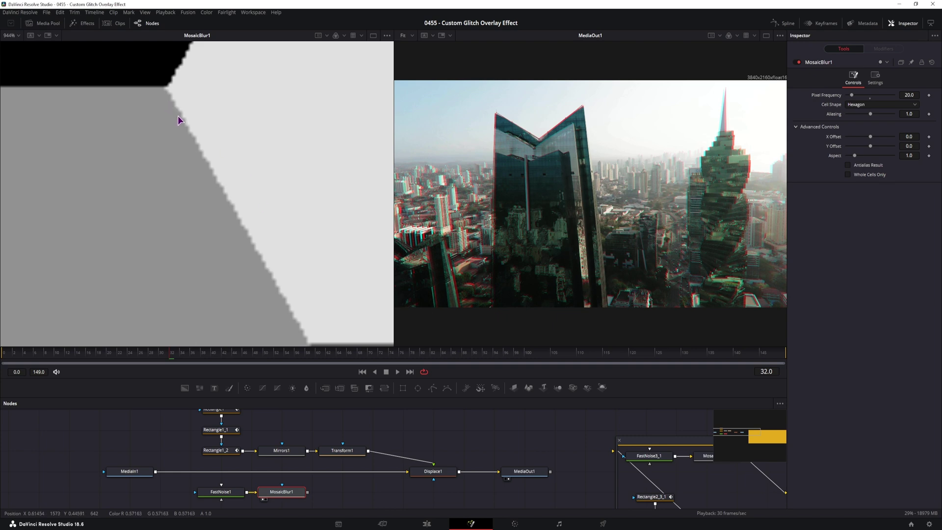
{"action": "left_click_drag", "start_coordinate": [310, 310], "coordinate": [292, 276]}
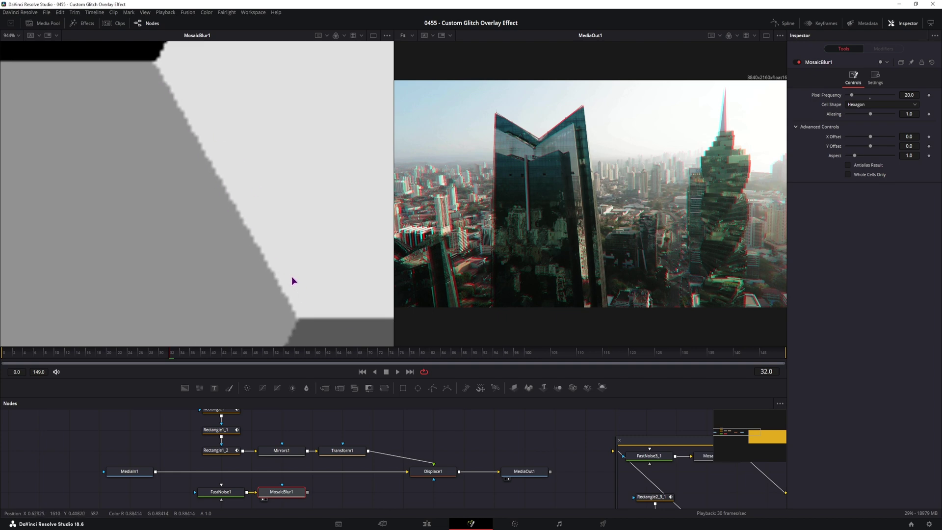
{"action": "left_click", "coordinate": [877, 105]}
{"action": "left_click", "coordinate": [868, 114]}
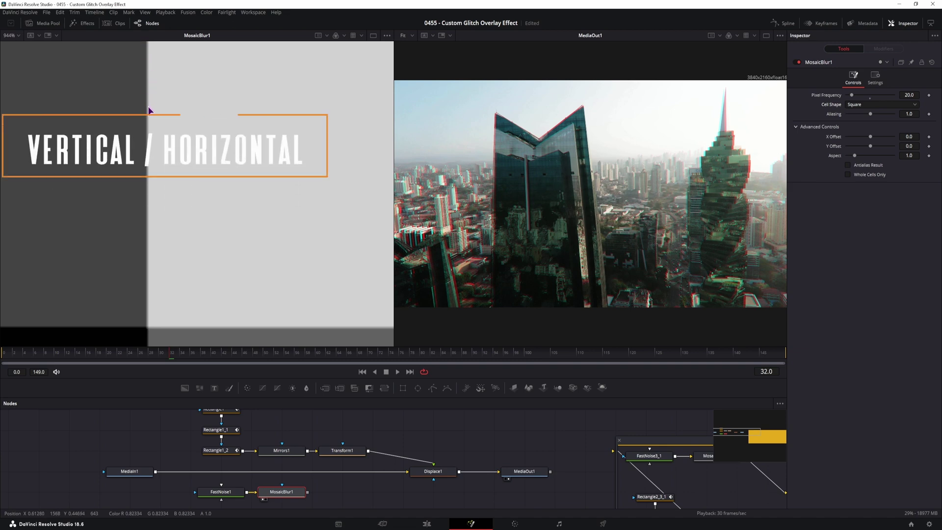
{"action": "left_click", "coordinate": [858, 105]}
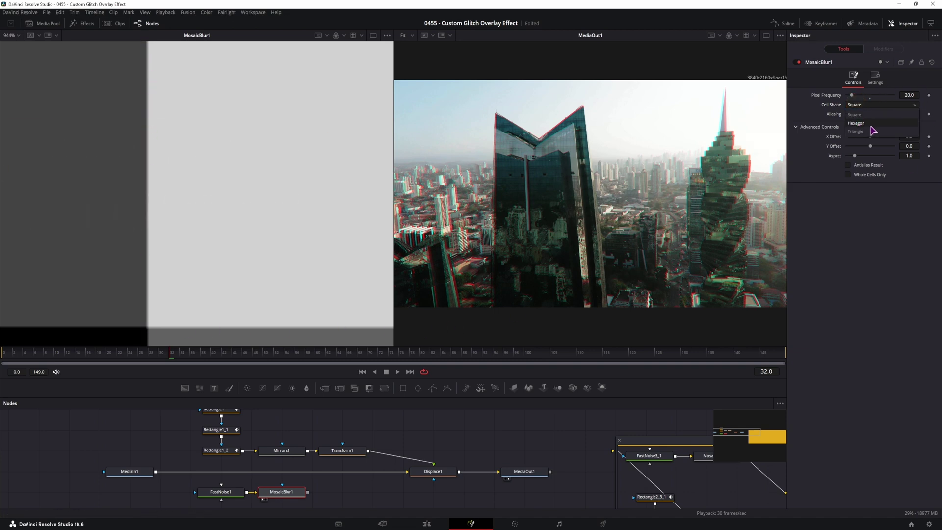
{"action": "left_click", "coordinate": [871, 123]}
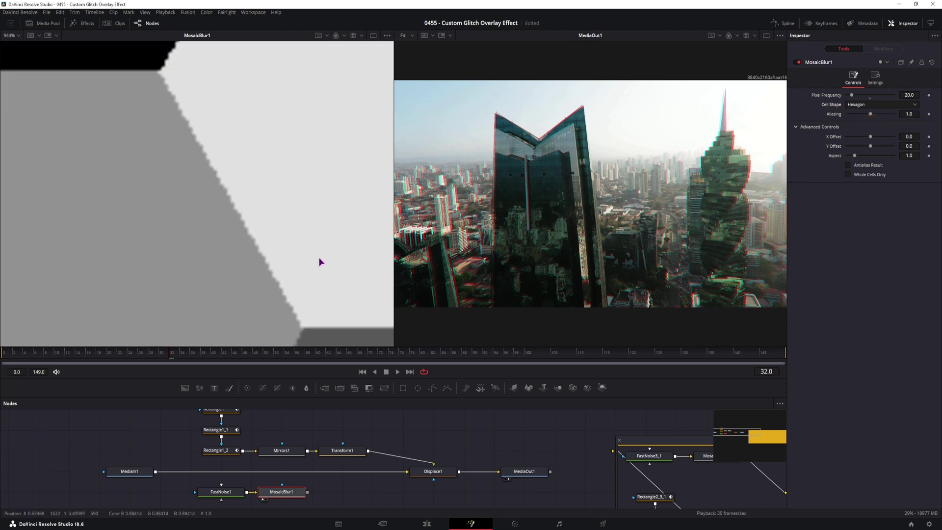
Enable Antialias Result on MosaicBlur1 and try Aliasing values of 2.0 and 1.417 before returning it to 1.0
{"action": "left_click", "coordinate": [848, 166]}
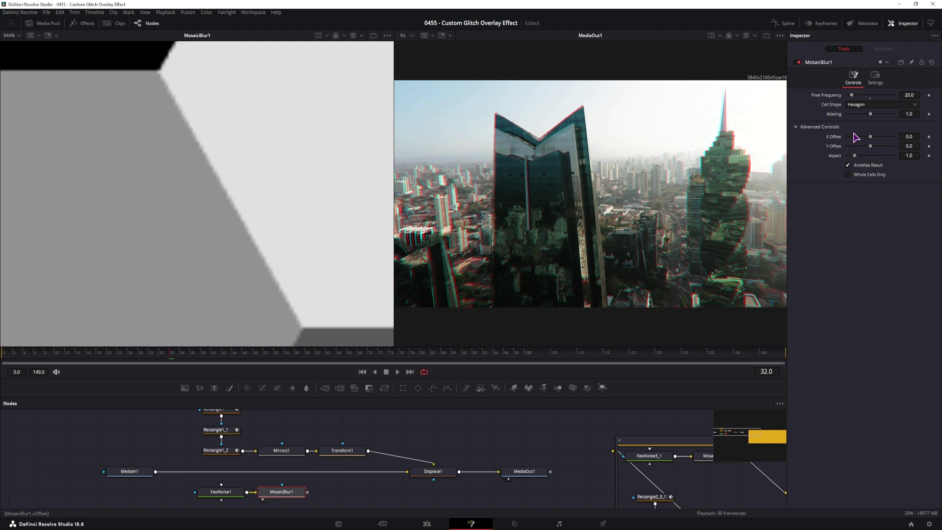
{"action": "left_click_drag", "start_coordinate": [871, 113], "coordinate": [905, 117]}
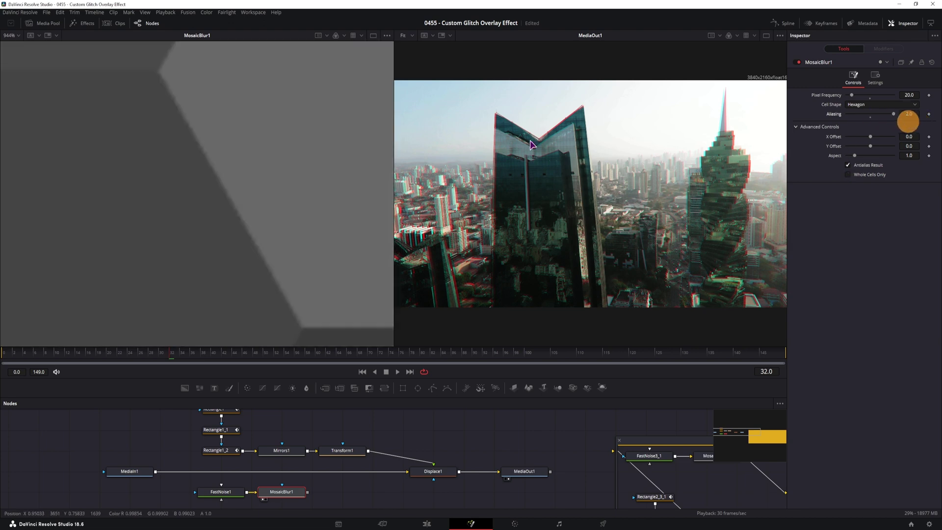
{"action": "scroll", "coordinate": [272, 186], "scroll_direction": "down", "scroll_amount": 15}
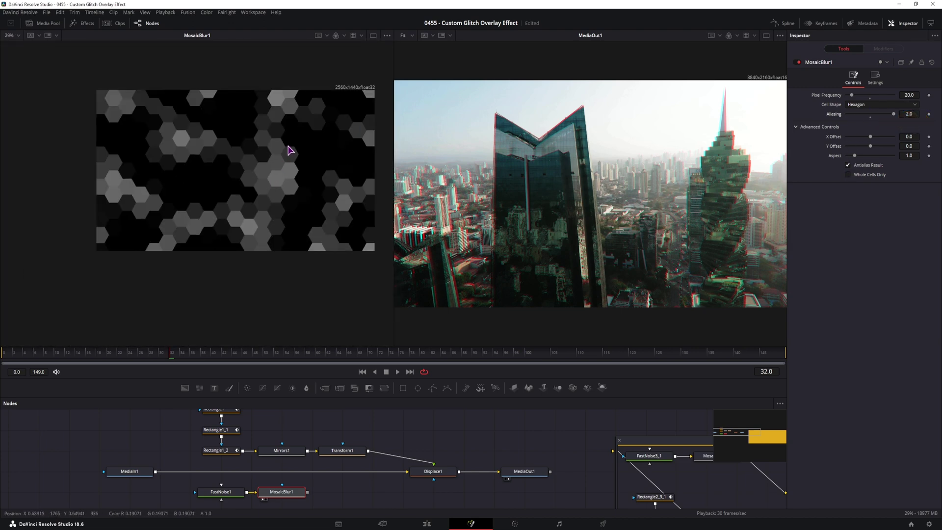
{"action": "mouse_move", "coordinate": [893, 114]}
{"action": "left_mouse_down"}
{"action": "mouse_move", "coordinate": [798, 120]}
{"action": "mouse_move", "coordinate": [902, 124]}
{"action": "mouse_move", "coordinate": [883, 120]}
{"action": "left_mouse_up"}
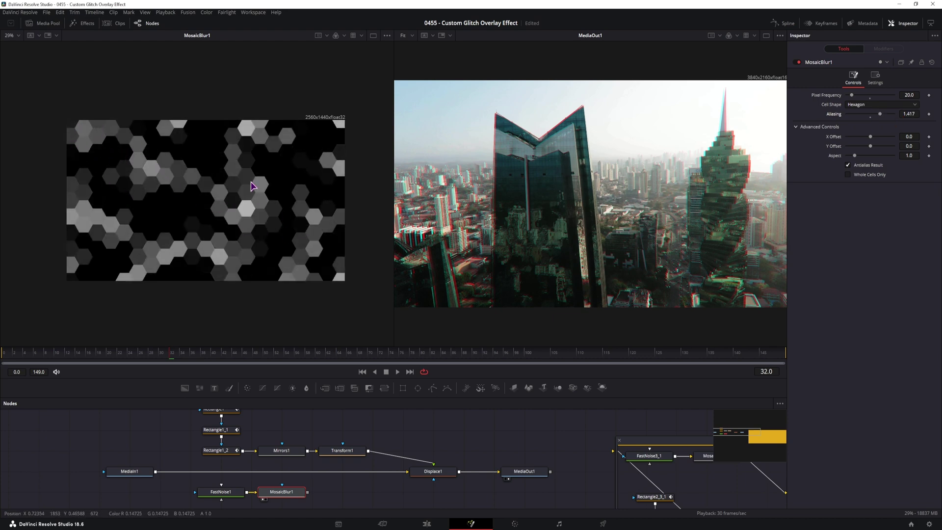
{"action": "mouse_move", "coordinate": [879, 114]}
{"action": "left_mouse_down"}
{"action": "mouse_move", "coordinate": [911, 117]}
{"action": "mouse_move", "coordinate": [870, 114]}
{"action": "left_mouse_up"}
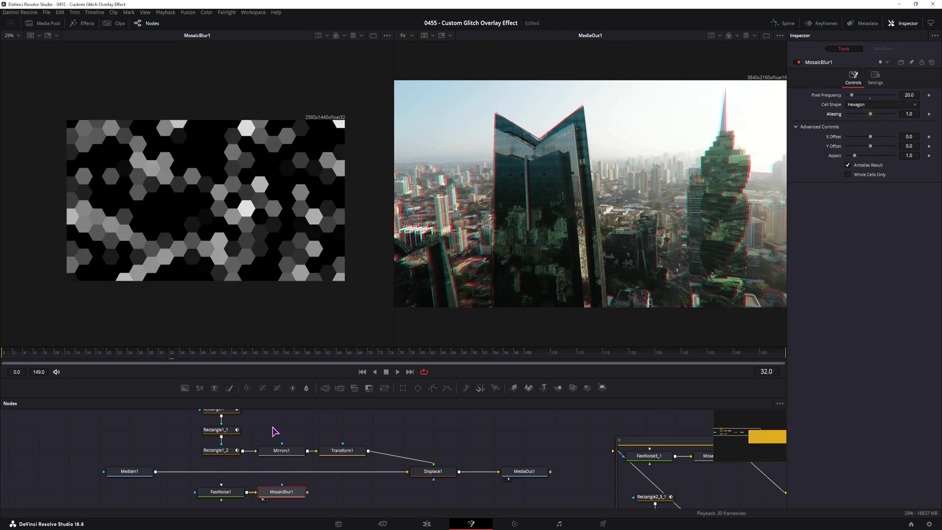
Set FastNoise1's Contrast to 2.0
{"action": "left_click", "coordinate": [218, 491]}
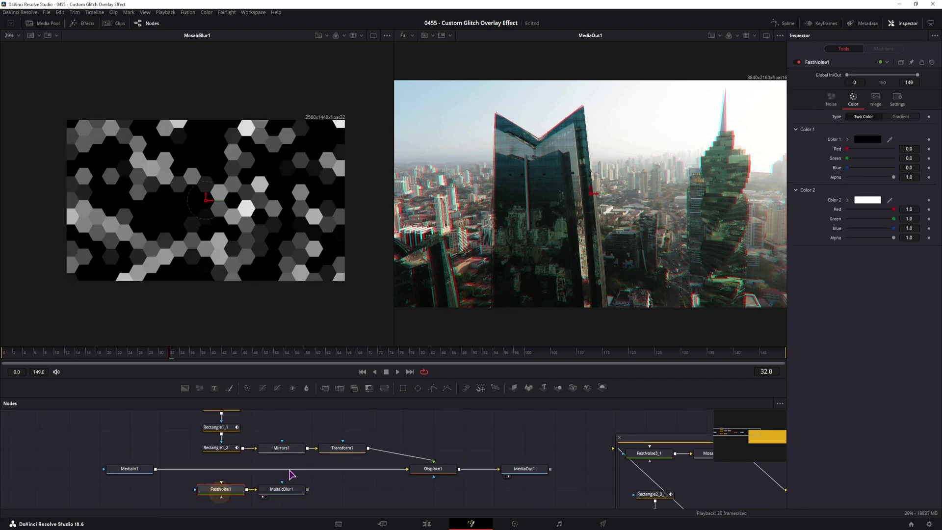
{"action": "left_click_drag", "start_coordinate": [847, 156], "coordinate": [828, 150]}
{"action": "mouse_move", "coordinate": [893, 144]}
{"action": "left_mouse_down"}
{"action": "mouse_move", "coordinate": [863, 152]}
{"action": "mouse_move", "coordinate": [910, 143]}
{"action": "mouse_move", "coordinate": [881, 149]}
{"action": "left_mouse_up"}
{"action": "left_click", "coordinate": [909, 144]}
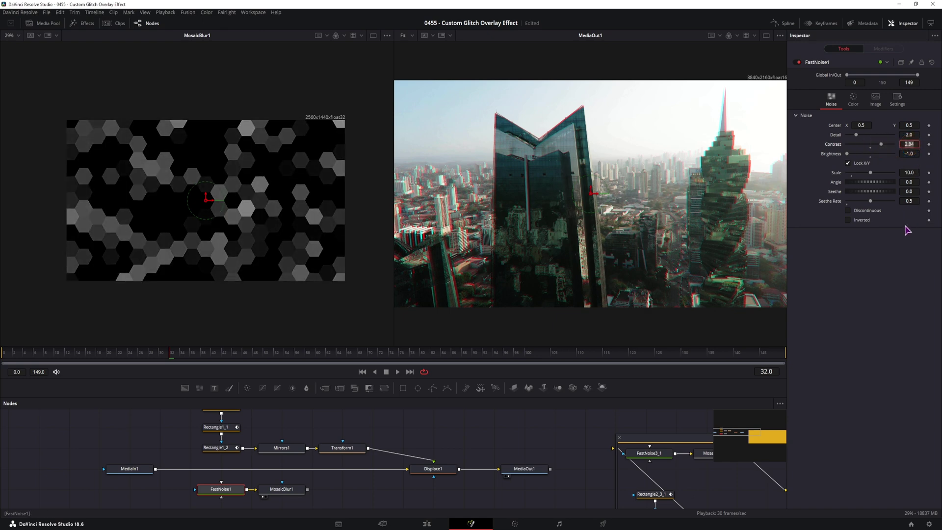
{"action": "type", "text": "2"}
{"action": "key", "text": "Tab"}
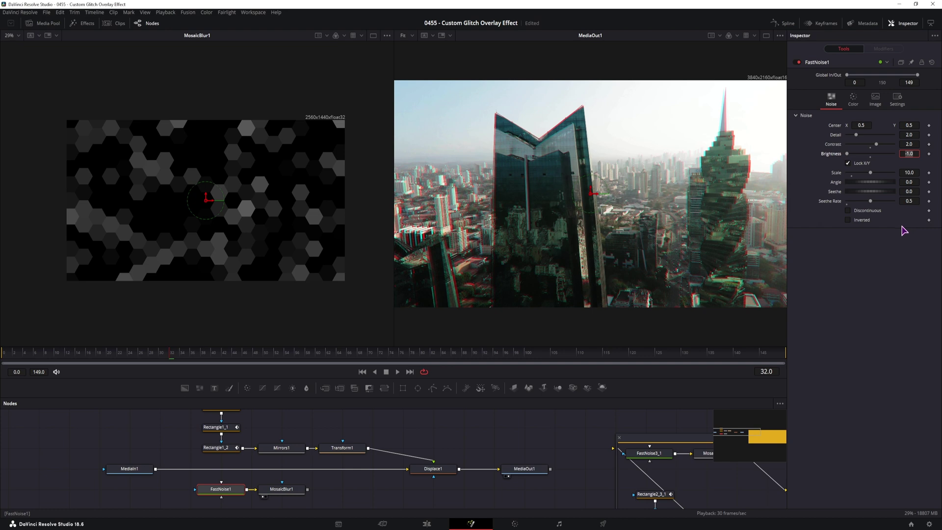
Add a Transform node after MosaicBlur1 and display it in the first viewer
{"action": "left_click", "coordinate": [281, 489]}
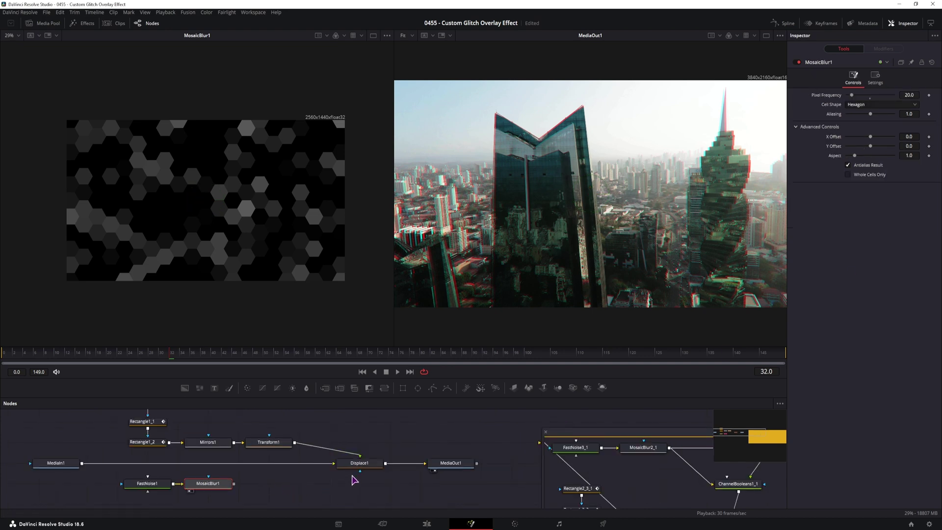
{"action": "left_click_drag", "start_coordinate": [384, 388], "coordinate": [274, 485]}
{"action": "key", "text": "1"}
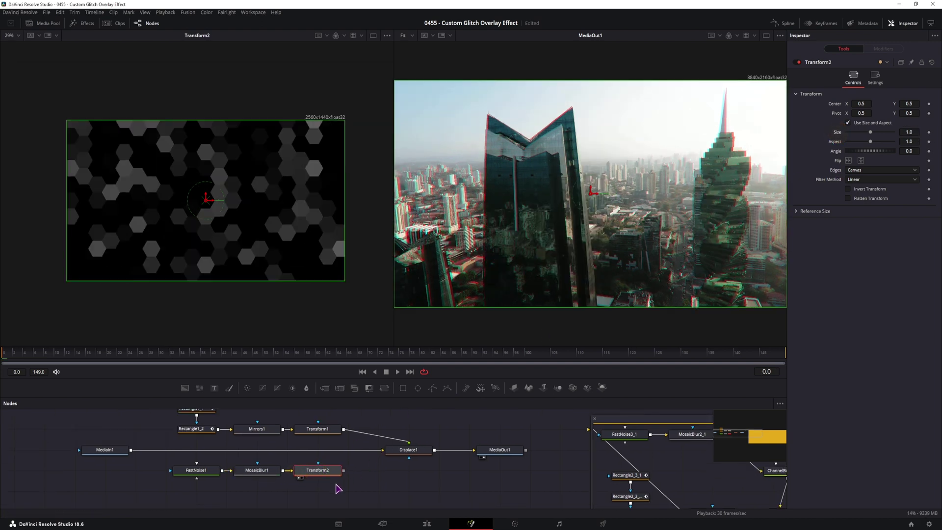
Insert Transform2 between MediaIn1 and Displace1 with MosaicBlur1 as its effect mask, and raise its Size to 1.222
{"action": "left_click_drag", "start_coordinate": [313, 471], "coordinate": [316, 447]}
{"action": "left_click", "coordinate": [316, 447]}
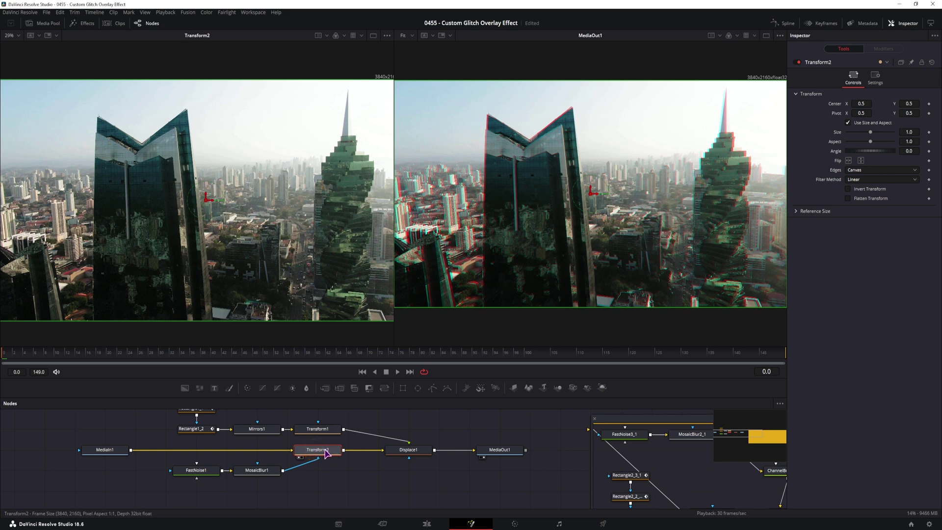
{"action": "left_click_drag", "start_coordinate": [909, 132], "coordinate": [526, 131]}
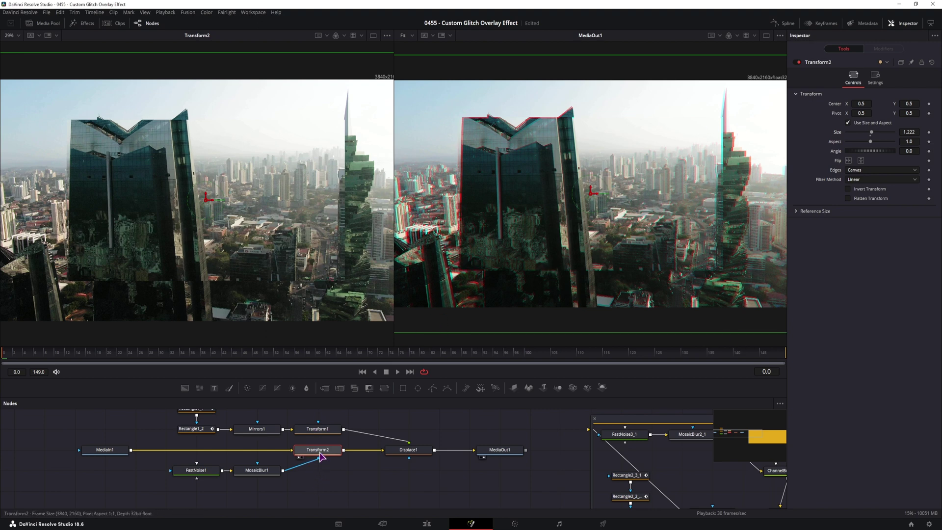
Examine FastNoise1's image width and height against the frame size of Transform2's output in the first viewer
{"action": "left_click", "coordinate": [205, 474]}
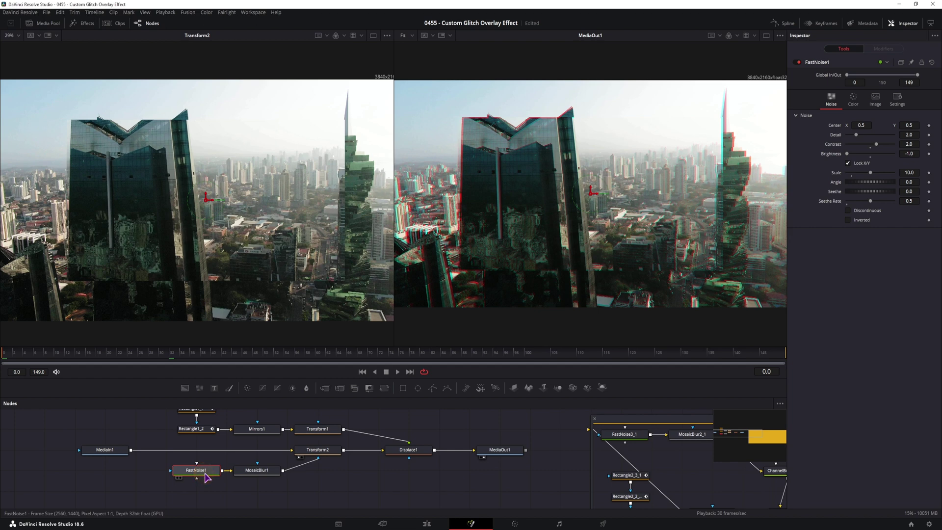
{"action": "left_click", "coordinate": [876, 102]}
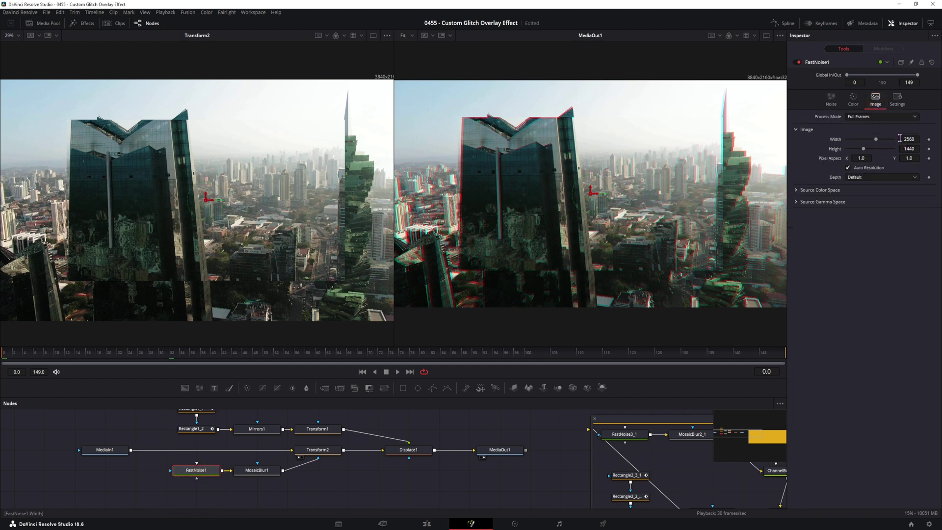
{"action": "left_click_drag", "start_coordinate": [359, 113], "coordinate": [282, 117]}
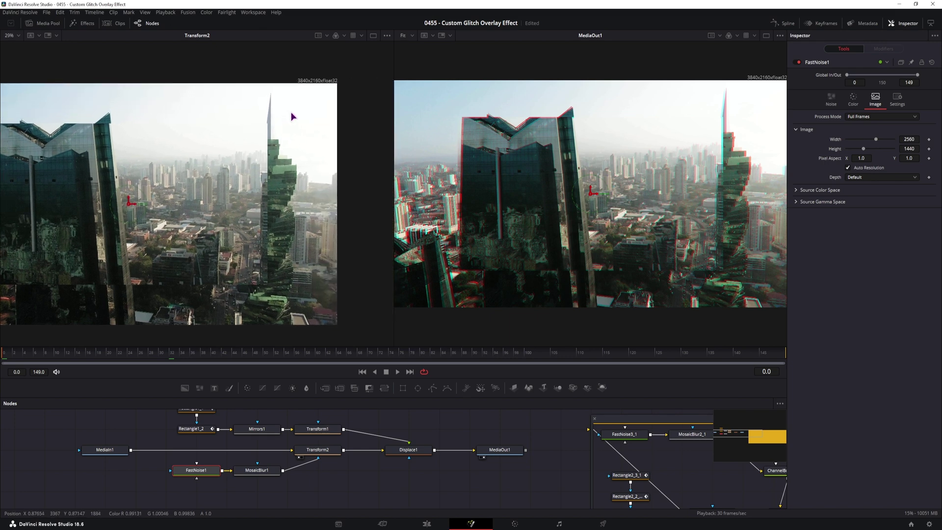
Try a fixed image size of 3840 by 2160 on FastNoise1, and return it to Auto Resolution
{"action": "left_click_drag", "start_coordinate": [259, 155], "coordinate": [318, 145]}
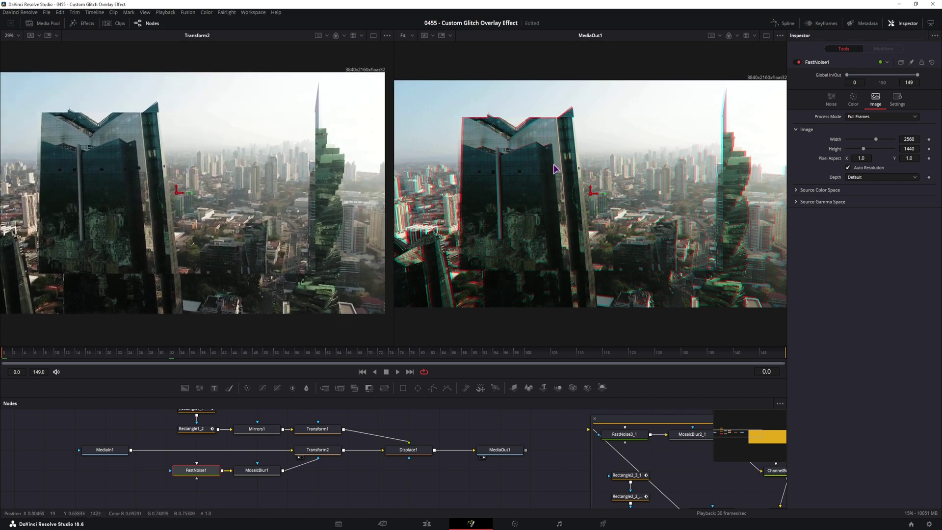
{"action": "left_click", "coordinate": [848, 168]}
{"action": "left_click", "coordinate": [907, 139]}
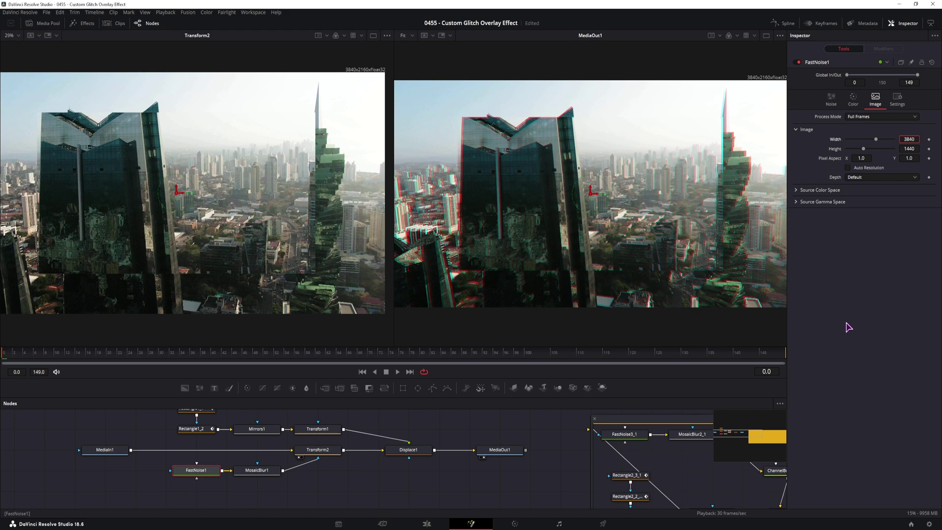
{"action": "left_click", "coordinate": [909, 148]}
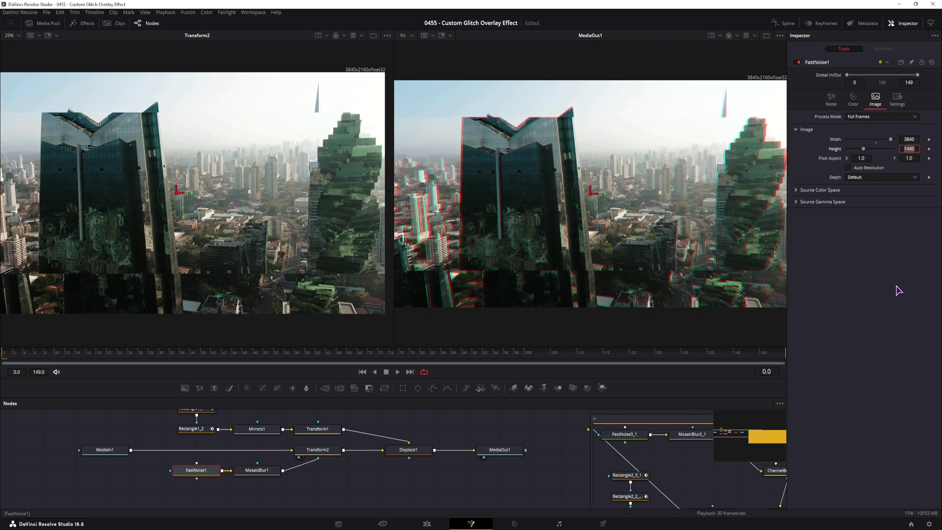
{"action": "type", "text": "2160"}
{"action": "key", "text": "Tab"}
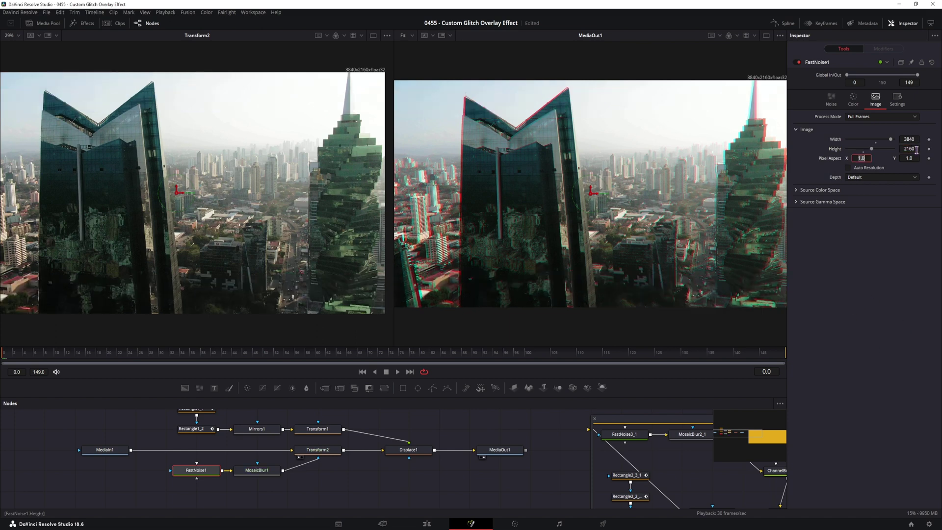
{"action": "left_click", "coordinate": [847, 168]}
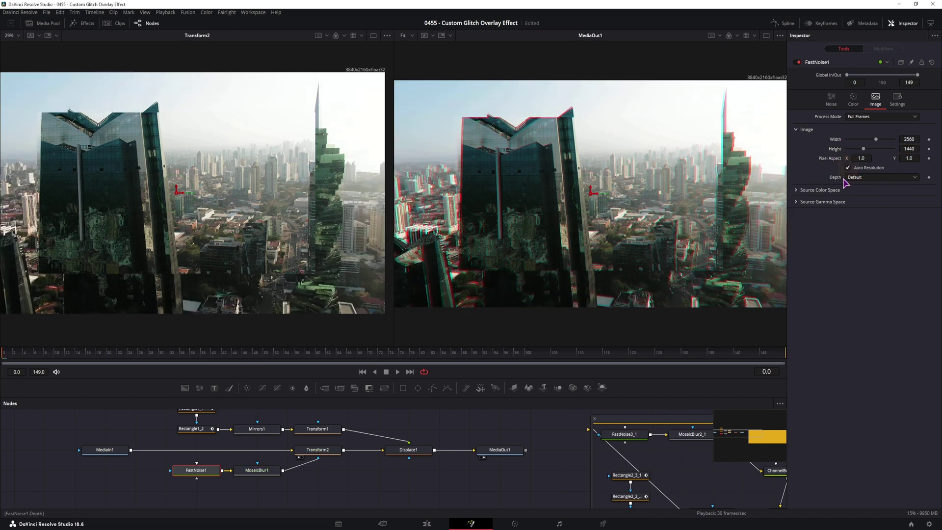
Insert a Transform node between MosaicBlur1 and Transform2's mask input, with its Size at 1.19
{"action": "left_click_drag", "start_coordinate": [384, 388], "coordinate": [319, 447]}
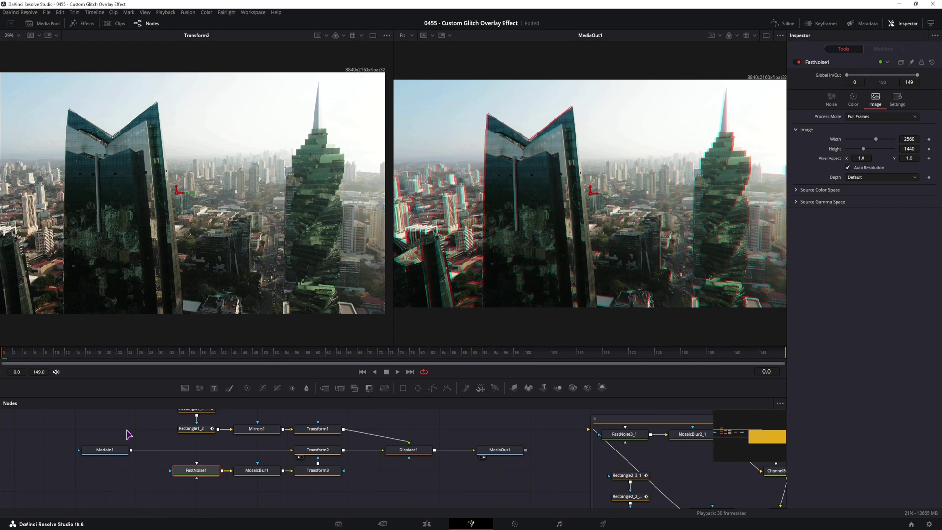
Add Drone Shot - 15241.mp4 from the media pool above MediaIn1, and check the drone and city clips' resolutions
{"action": "left_click", "coordinate": [45, 23]}
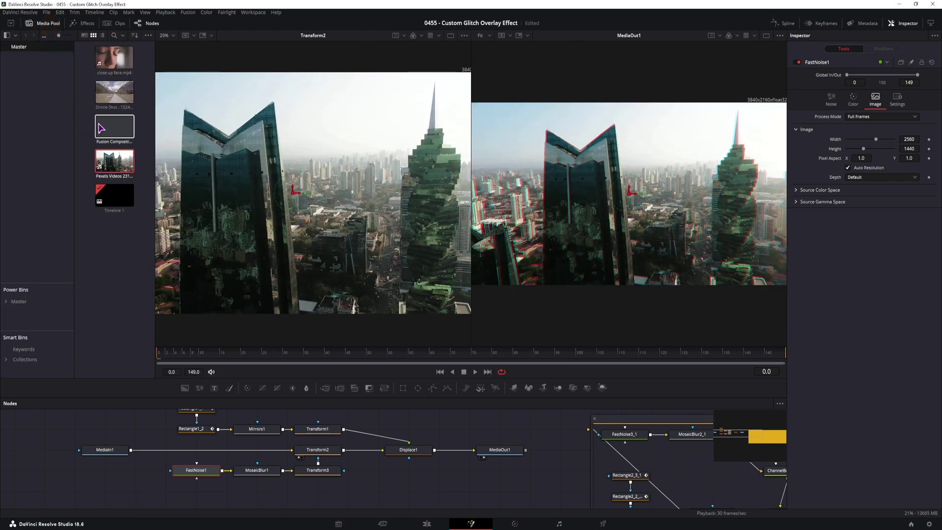
{"action": "left_click_drag", "start_coordinate": [113, 94], "coordinate": [117, 433]}
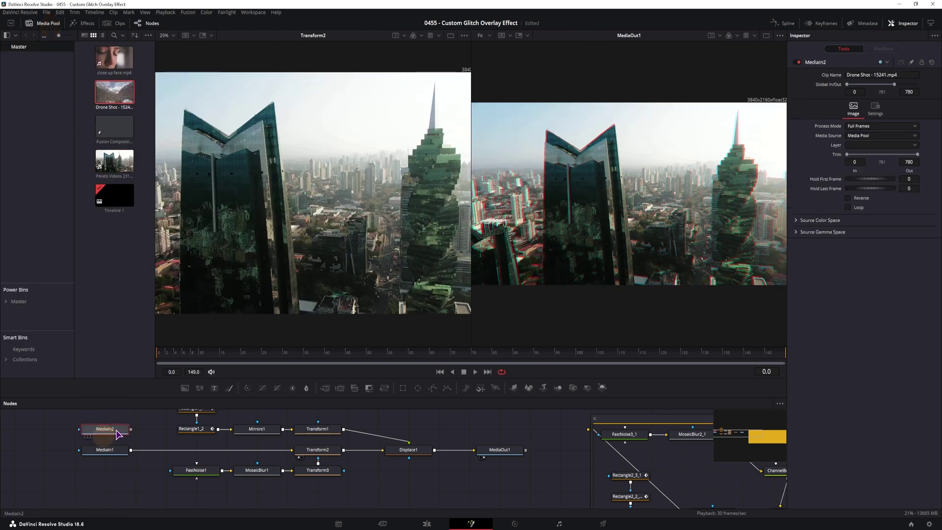
{"action": "mouse_move", "coordinate": [131, 107]}
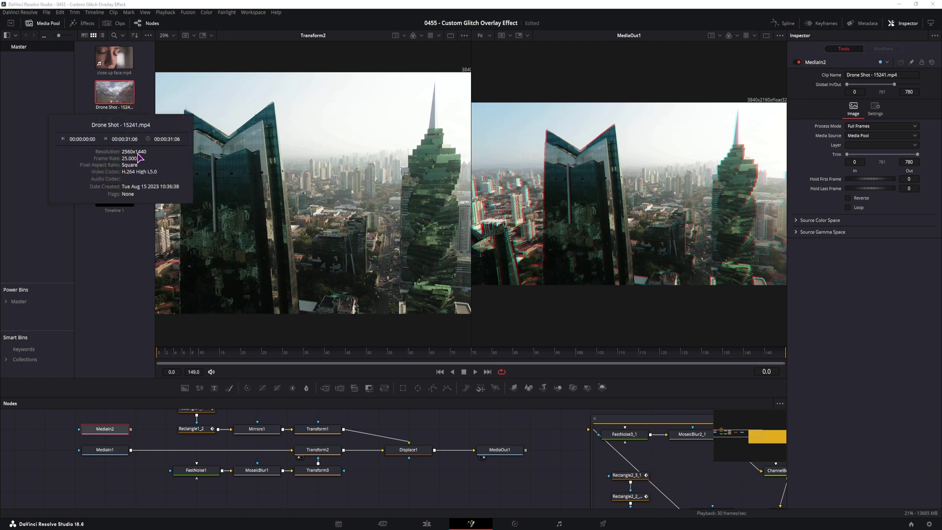
{"action": "left_click", "coordinate": [112, 273]}
{"action": "left_click", "coordinate": [130, 168]}
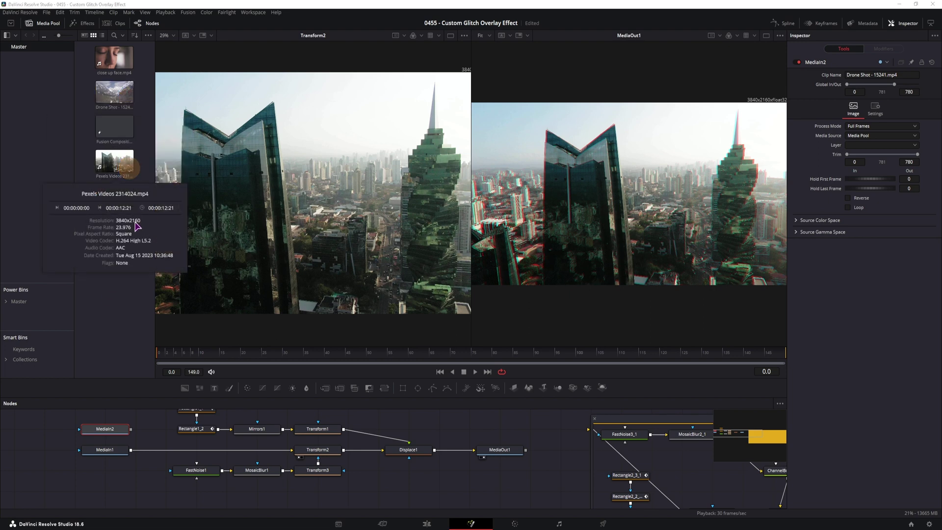
{"action": "left_click", "coordinate": [106, 329]}
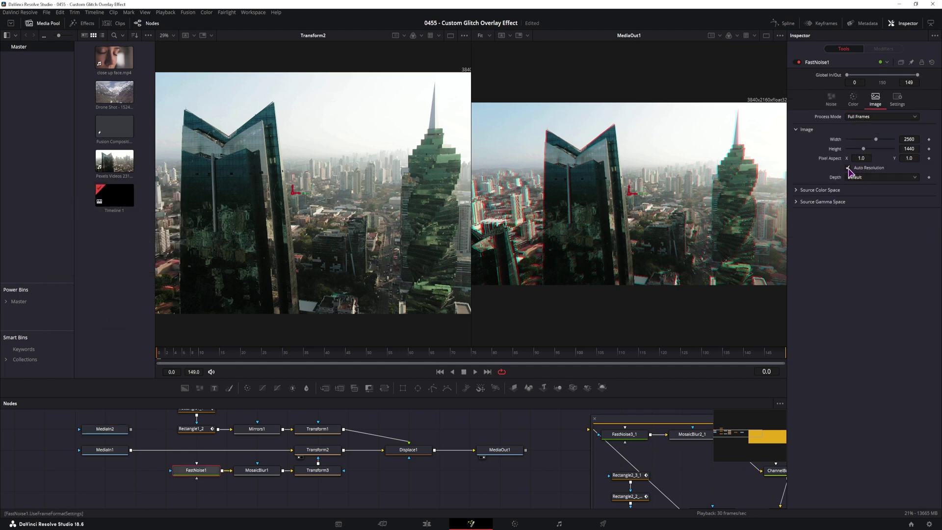
Toggle FastNoise1's Auto Resolution off and on again while examining its Width setting
{"action": "left_click", "coordinate": [848, 168]}
{"action": "left_click", "coordinate": [852, 169]}
{"action": "mouse_move", "coordinate": [877, 141]}
{"action": "left_mouse_down"}
{"action": "mouse_move", "coordinate": [898, 142]}
{"action": "mouse_move", "coordinate": [875, 143]}
{"action": "left_mouse_up"}
{"action": "left_click", "coordinate": [847, 168]}
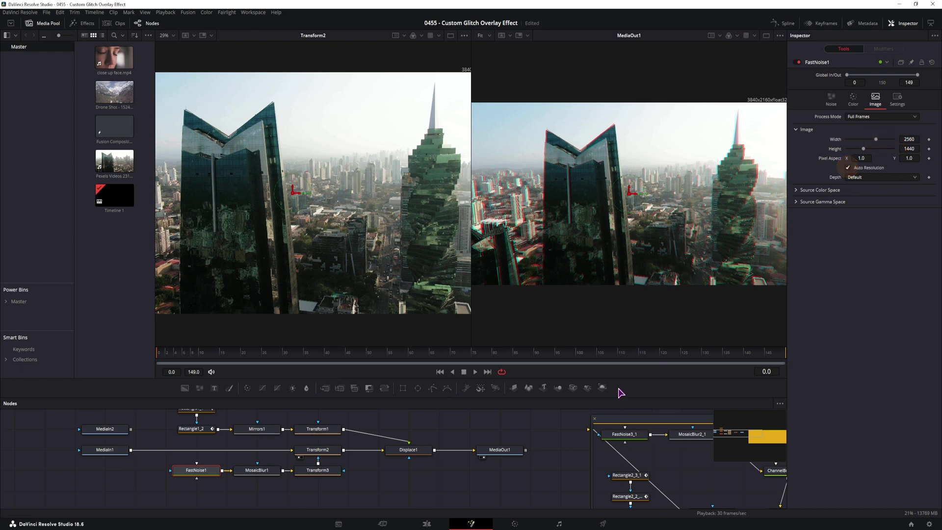
Connect MediaIn2 to Transform2 in place of MediaIn1, and line it up in MediaIn1's position in the flow
{"action": "left_click_drag", "start_coordinate": [131, 429], "coordinate": [294, 447]}
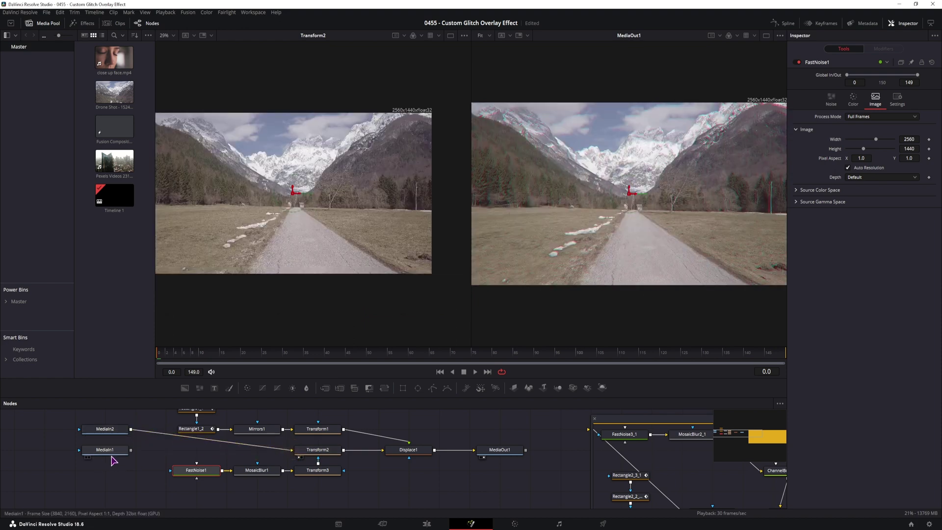
{"action": "left_click_drag", "start_coordinate": [114, 456], "coordinate": [82, 456]}
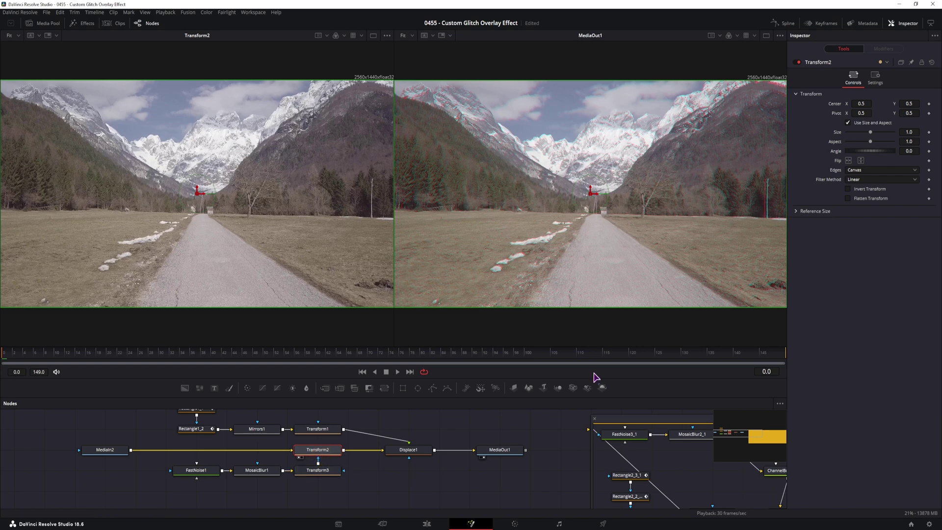
Lower Transform2's Center Y to -0.067 and set its Edges mode to Duplicate
{"action": "left_click_drag", "start_coordinate": [899, 104], "coordinate": [811, 157]}
{"action": "left_click", "coordinate": [874, 170]}
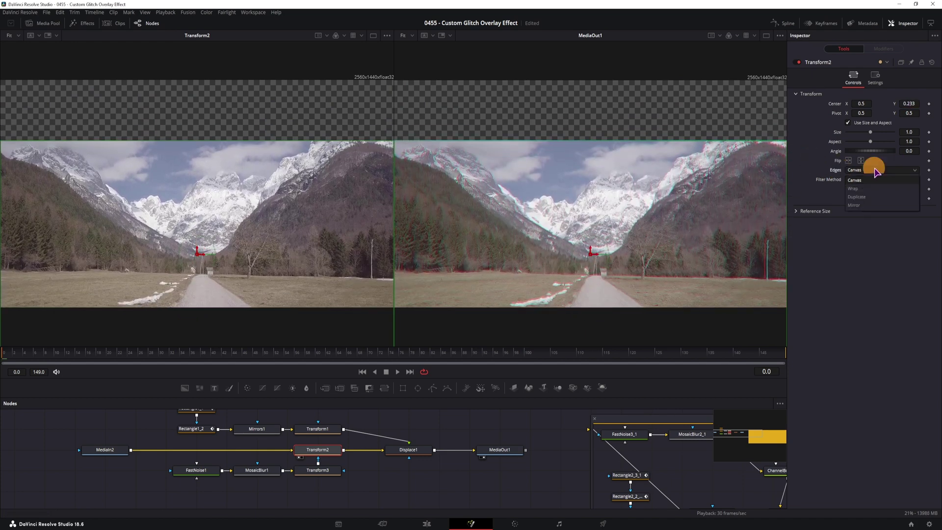
{"action": "left_click", "coordinate": [872, 196]}
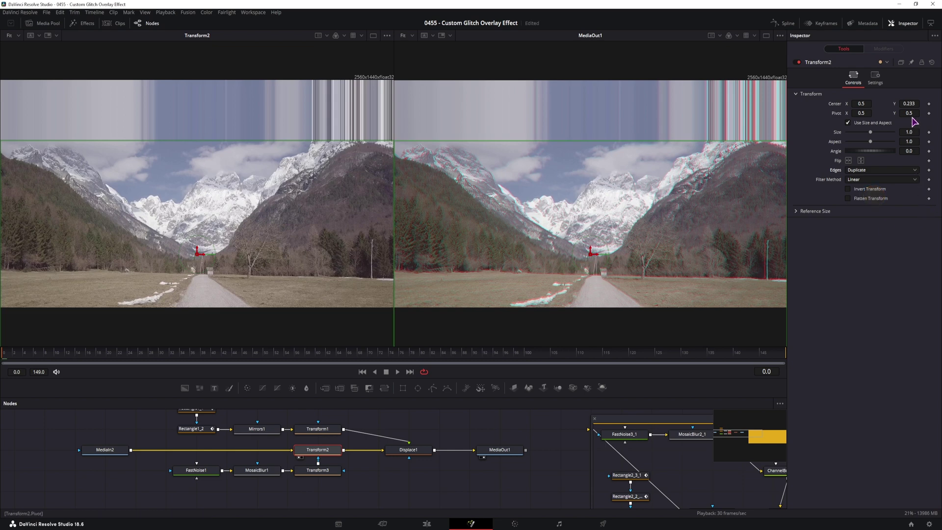
{"action": "left_click_drag", "start_coordinate": [909, 103], "coordinate": [718, 117]}
Set Transform2's mask Channel to Red so the noise branch drives the mask
{"action": "left_click", "coordinate": [136, 480]}
{"action": "left_click_drag", "start_coordinate": [160, 464], "coordinate": [354, 483]}
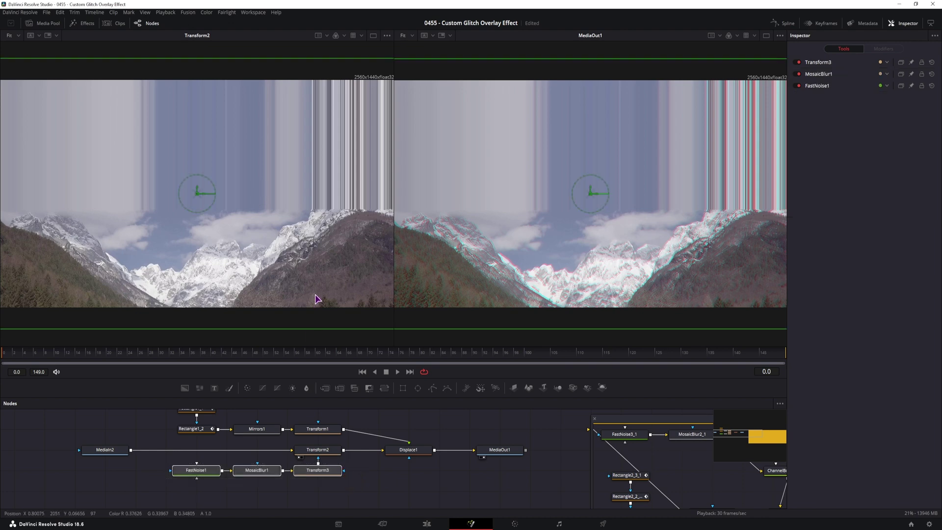
{"action": "left_click", "coordinate": [317, 449]}
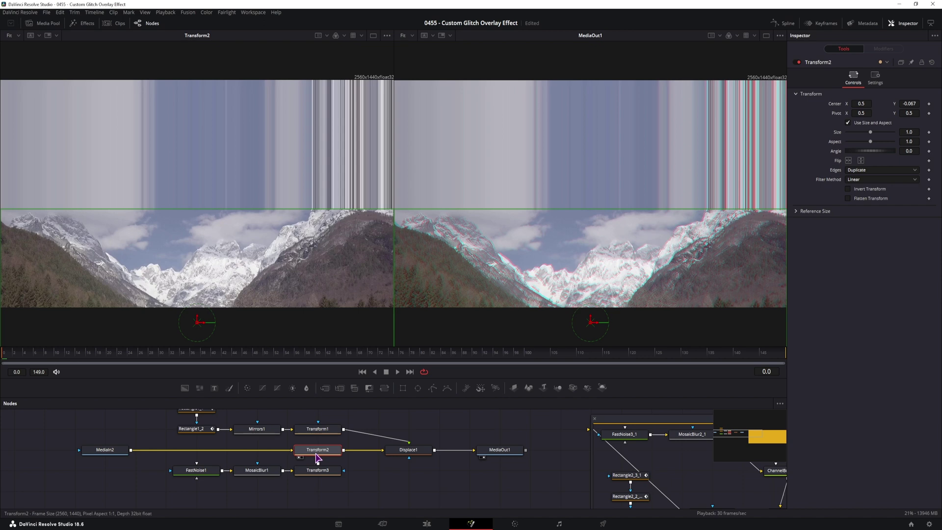
{"action": "left_click", "coordinate": [877, 77]}
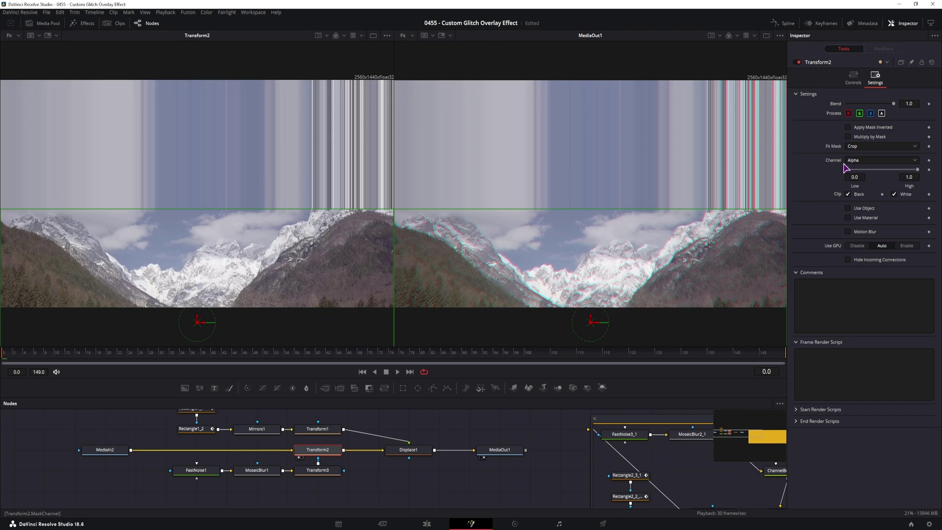
{"action": "left_click", "coordinate": [858, 161]}
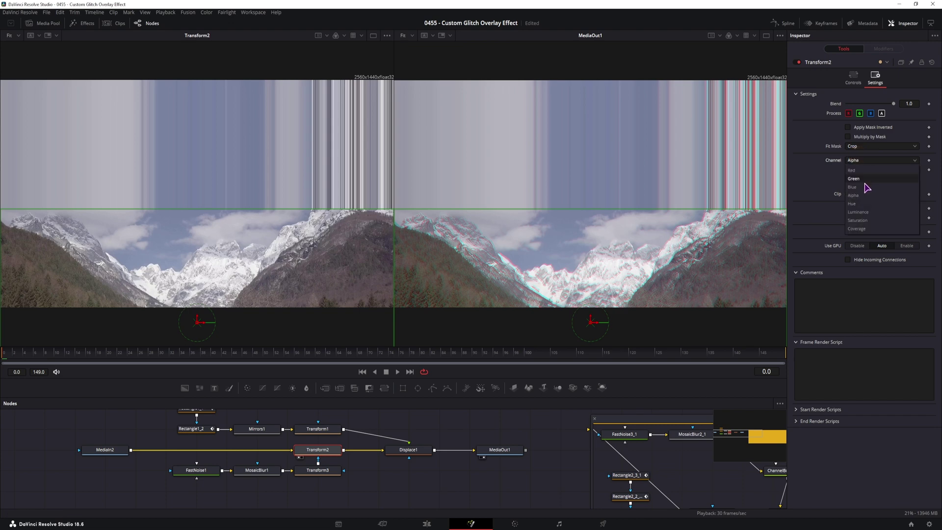
{"action": "left_click", "coordinate": [865, 171]}
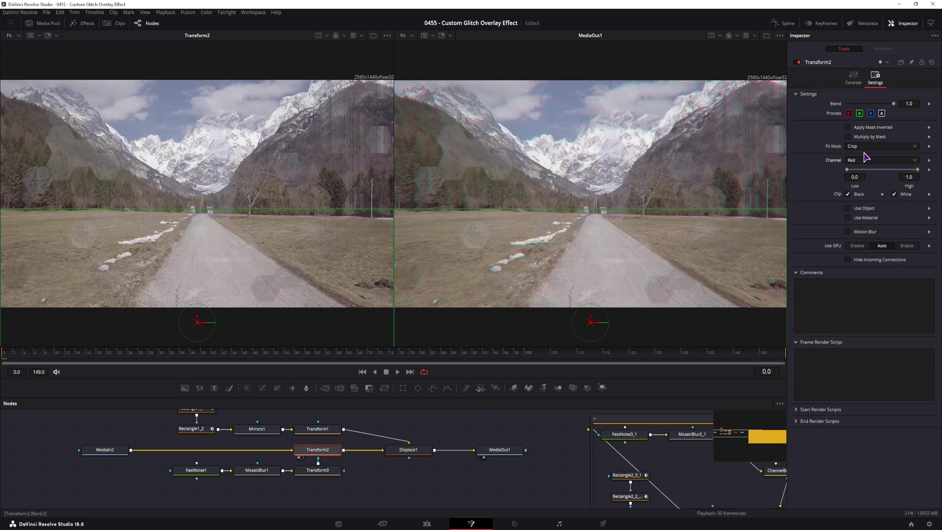
Keep Transform2's Edges on Duplicate and switch its mask Channel to Alpha
{"action": "left_click", "coordinate": [865, 171]}
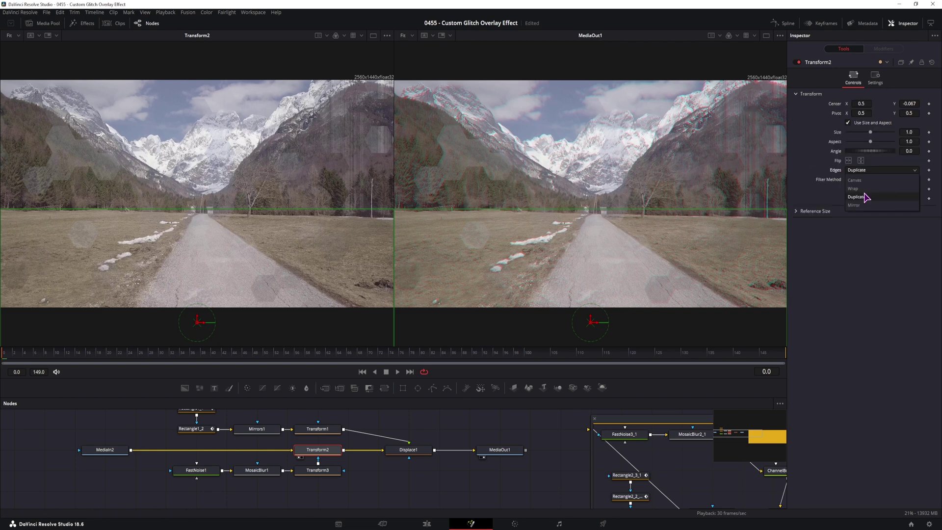
{"action": "left_click", "coordinate": [865, 197]}
{"action": "left_click", "coordinate": [875, 76]}
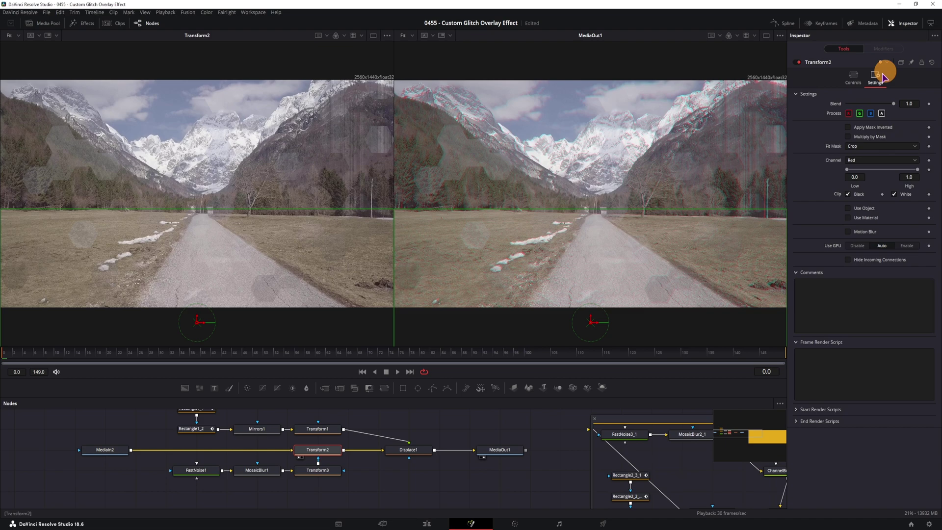
{"action": "left_click", "coordinate": [855, 161]}
{"action": "left_click", "coordinate": [862, 202]}
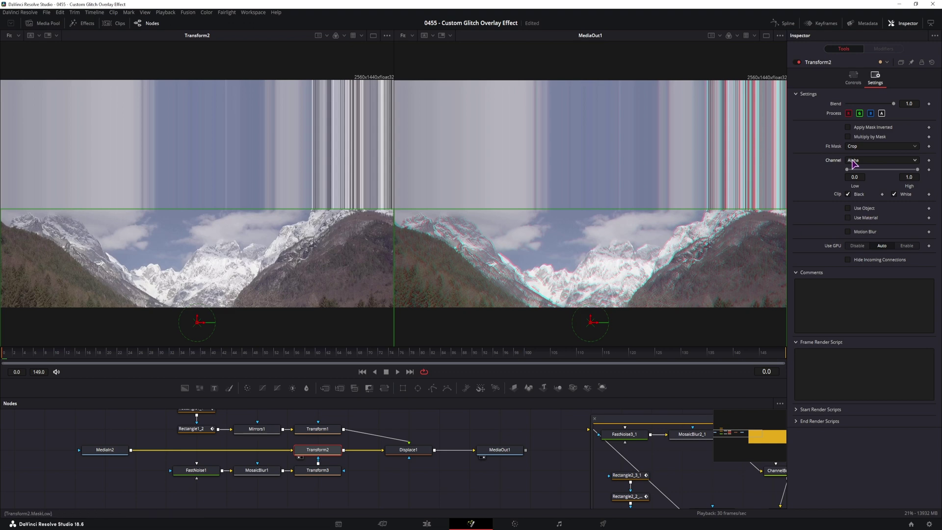
Try Wrap and Mirror as Transform2's Edges mode
{"action": "left_click", "coordinate": [854, 77]}
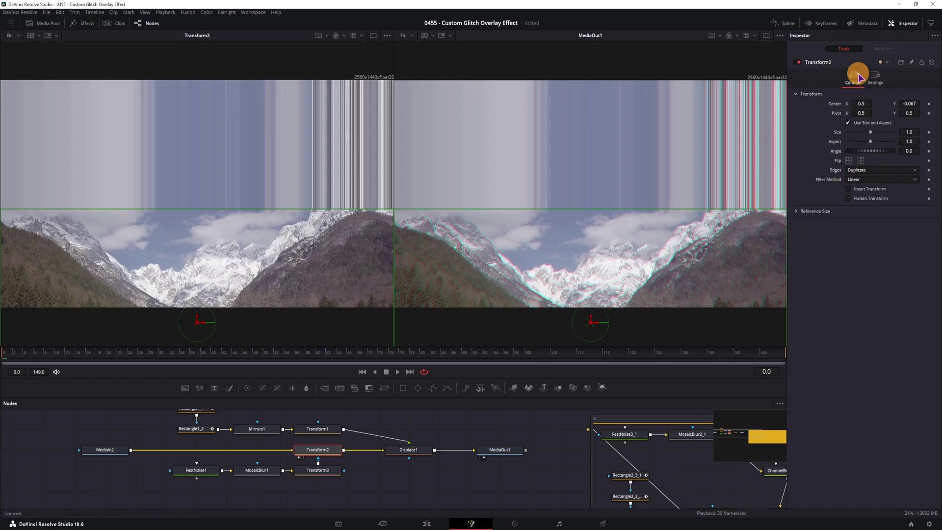
{"action": "left_click", "coordinate": [867, 170]}
{"action": "left_click", "coordinate": [862, 185]}
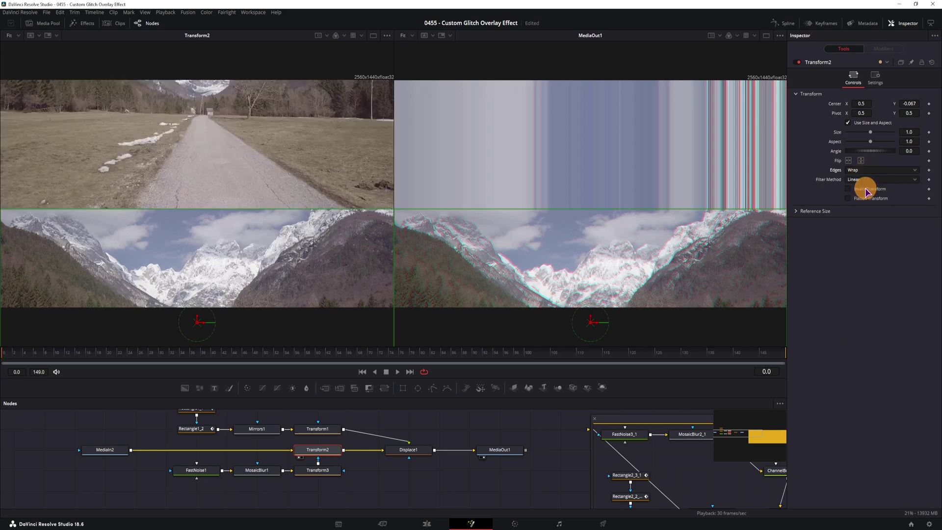
{"action": "left_click", "coordinate": [868, 171]}
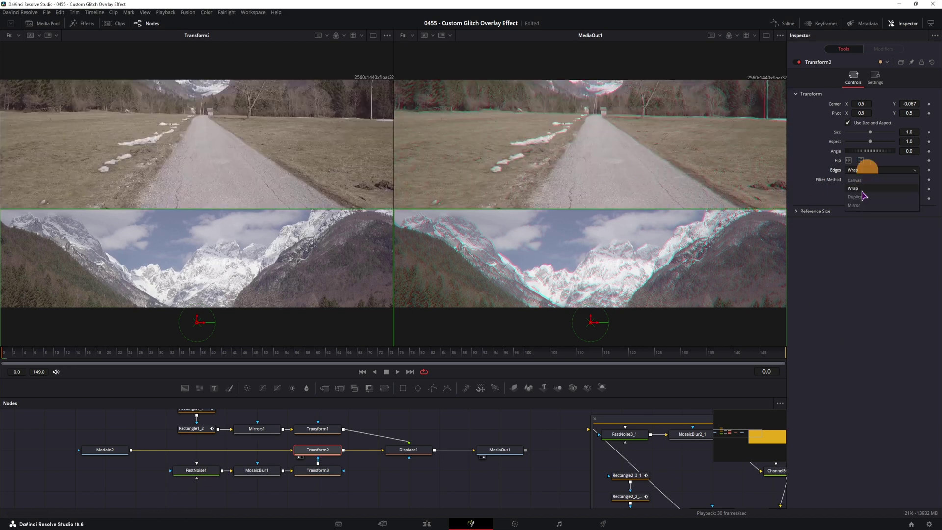
{"action": "left_click", "coordinate": [862, 207]}
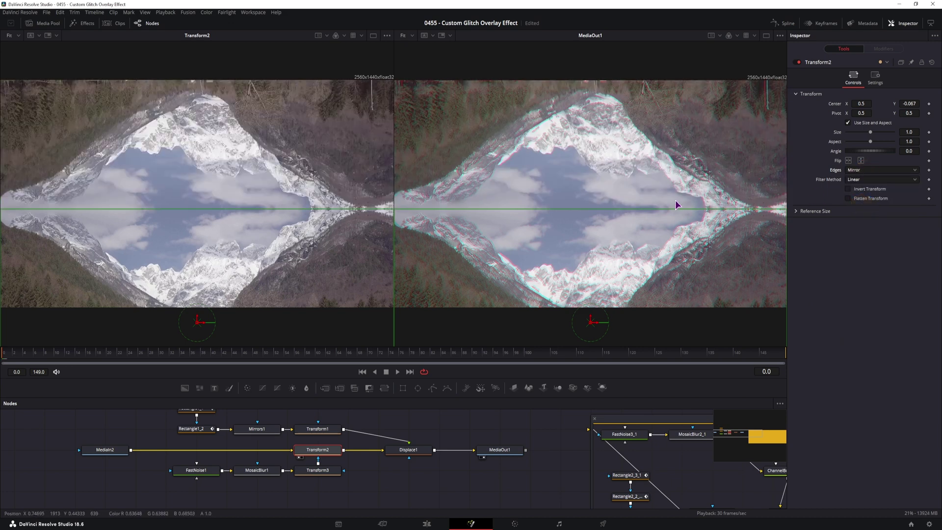
Set Transform2's mask Channel to Red and its Edges mode to Wrap
{"action": "left_click", "coordinate": [875, 77]}
{"action": "left_click", "coordinate": [865, 161]}
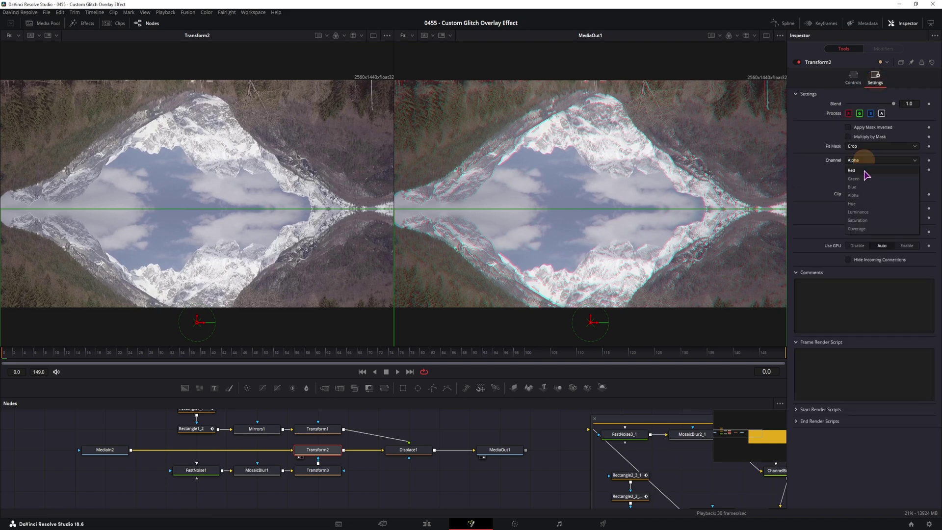
{"action": "left_click", "coordinate": [859, 150]}
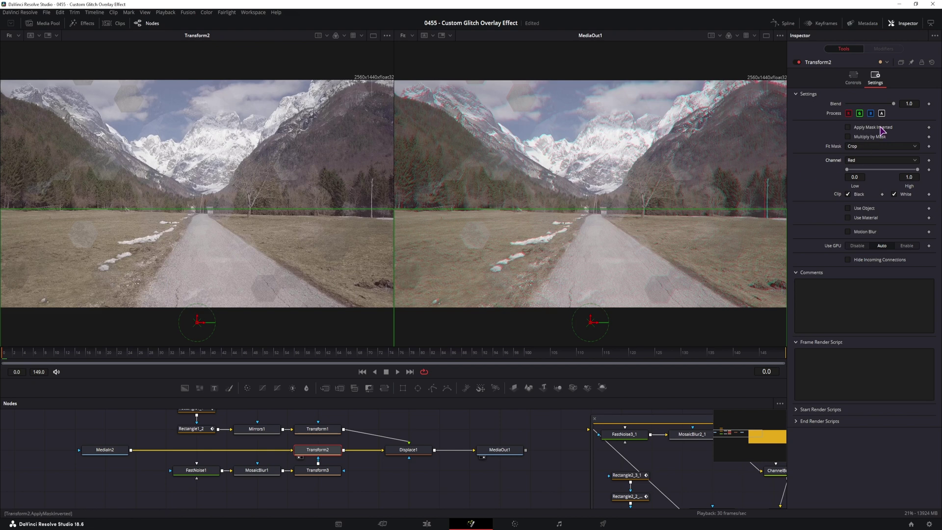
{"action": "mouse_move", "coordinate": [896, 107]}
{"action": "left_mouse_down"}
{"action": "mouse_move", "coordinate": [850, 106]}
{"action": "mouse_move", "coordinate": [905, 109]}
{"action": "mouse_move", "coordinate": [844, 104]}
{"action": "mouse_move", "coordinate": [907, 109]}
{"action": "left_mouse_up"}
{"action": "left_click", "coordinate": [853, 78]}
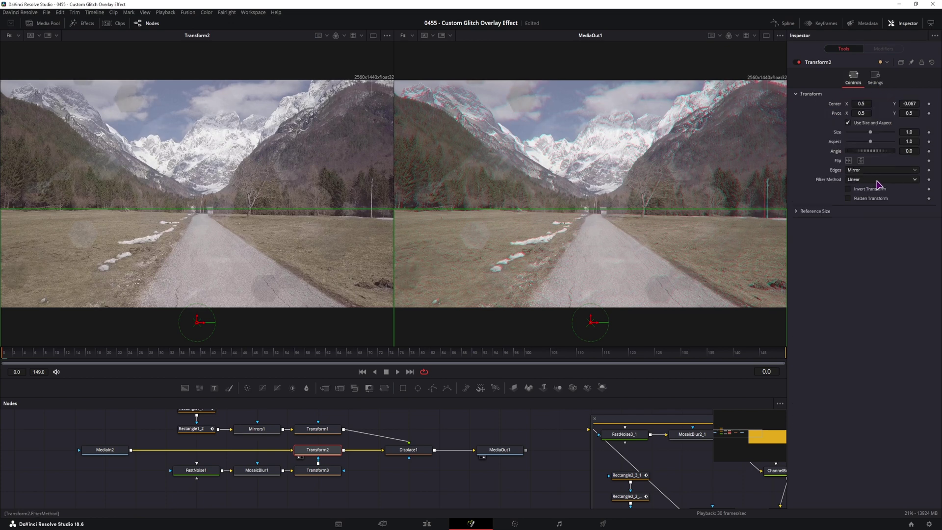
{"action": "left_click", "coordinate": [866, 172]}
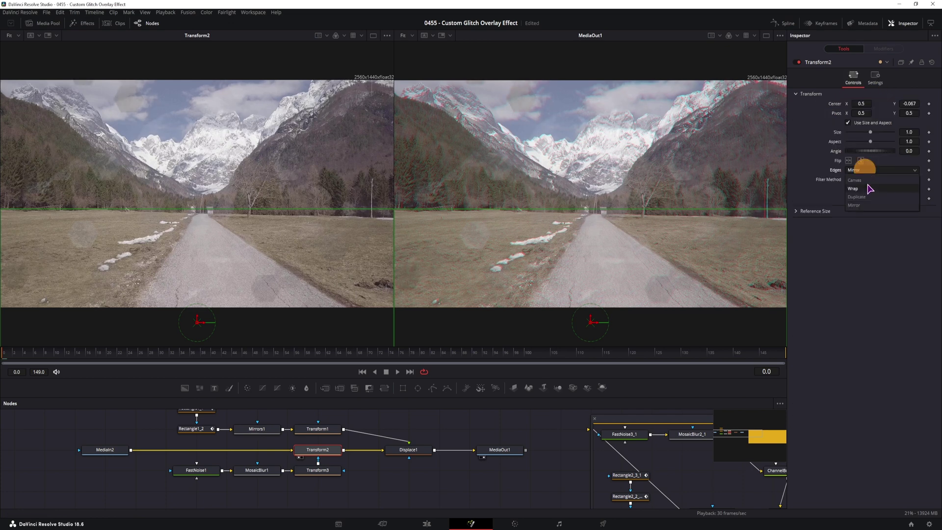
{"action": "left_click", "coordinate": [853, 189]}
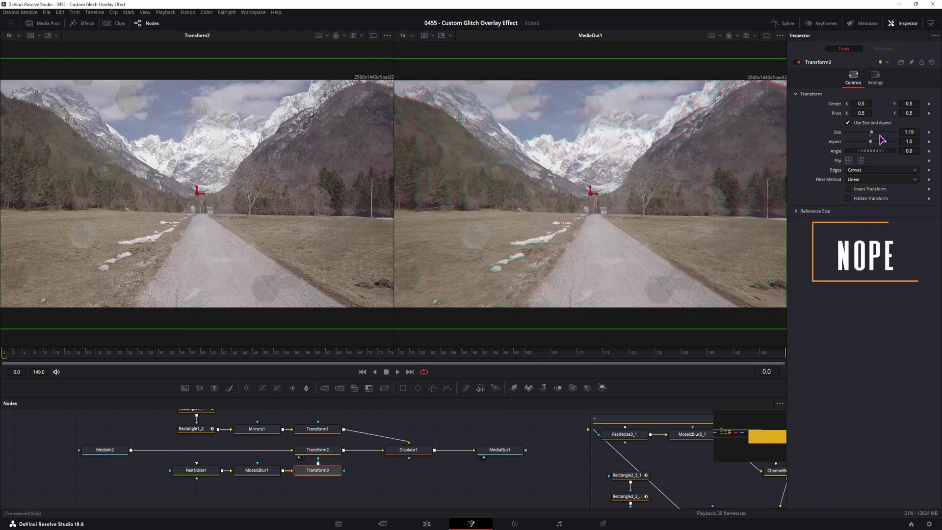
Raise Transform3's Size slightly to enlarge the noise mask
{"action": "mouse_move", "coordinate": [871, 132]}
{"action": "left_mouse_down"}
{"action": "mouse_move", "coordinate": [854, 140]}
{"action": "mouse_move", "coordinate": [874, 145]}
{"action": "left_mouse_up"}
Raise FastNoise1's Contrast to 5.0 to strengthen the hexagonal noise mask
{"action": "left_click", "coordinate": [195, 470]}
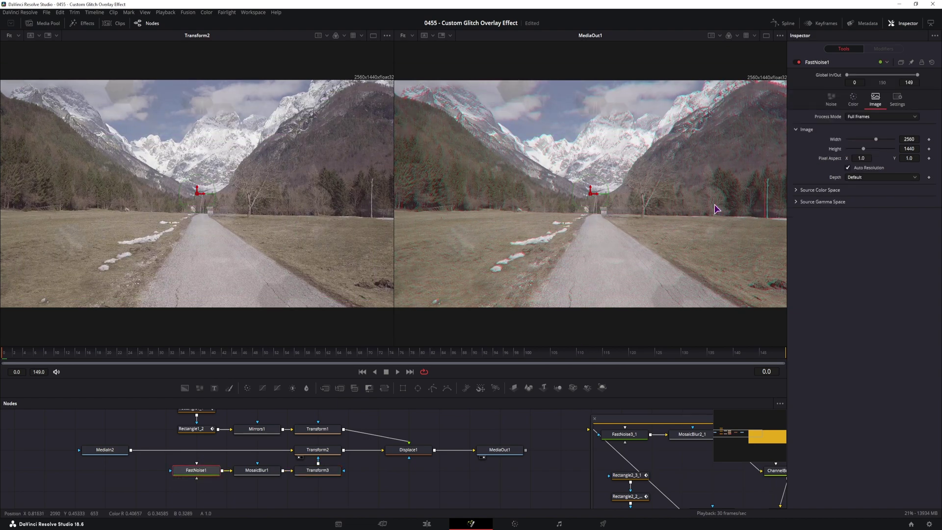
{"action": "left_click", "coordinate": [831, 98]}
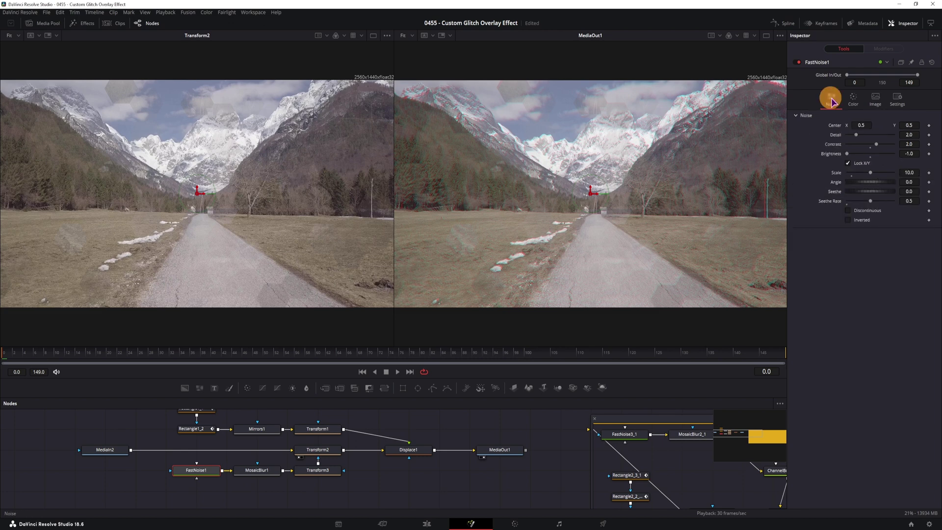
{"action": "left_click_drag", "start_coordinate": [877, 144], "coordinate": [898, 151]}
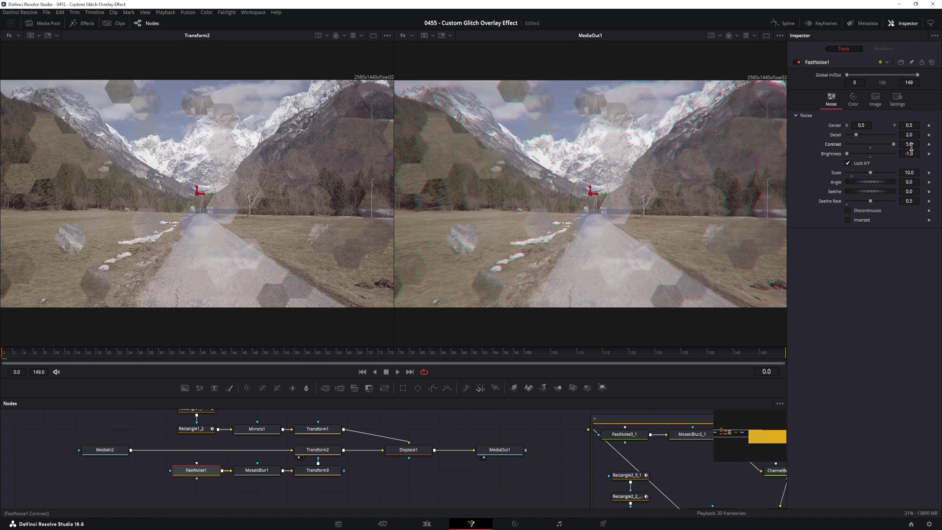
Set Transform2's Blend to 0.7 to soften the displaced hexagons
{"action": "left_click", "coordinate": [321, 449]}
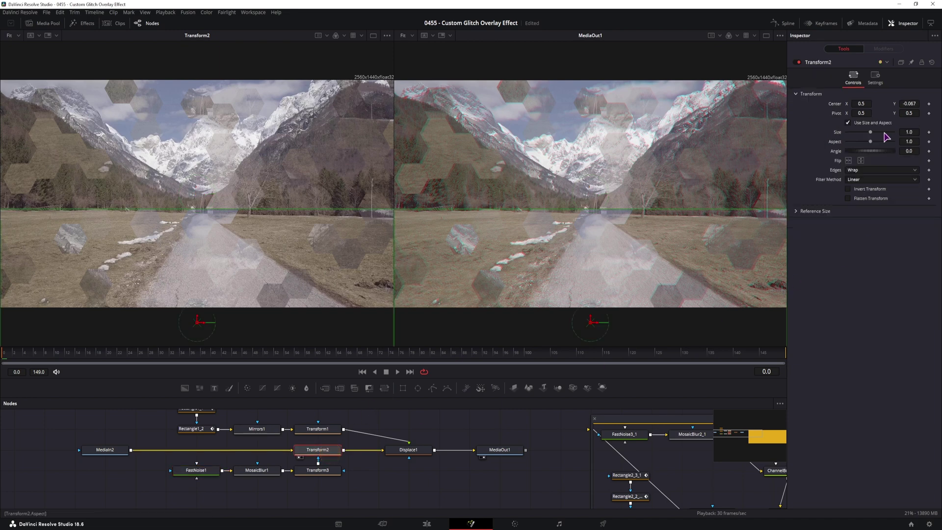
{"action": "left_click", "coordinate": [875, 77]}
{"action": "mouse_move", "coordinate": [896, 104]}
{"action": "left_mouse_down"}
{"action": "mouse_move", "coordinate": [869, 105]}
{"action": "mouse_move", "coordinate": [881, 114]}
{"action": "left_mouse_up"}
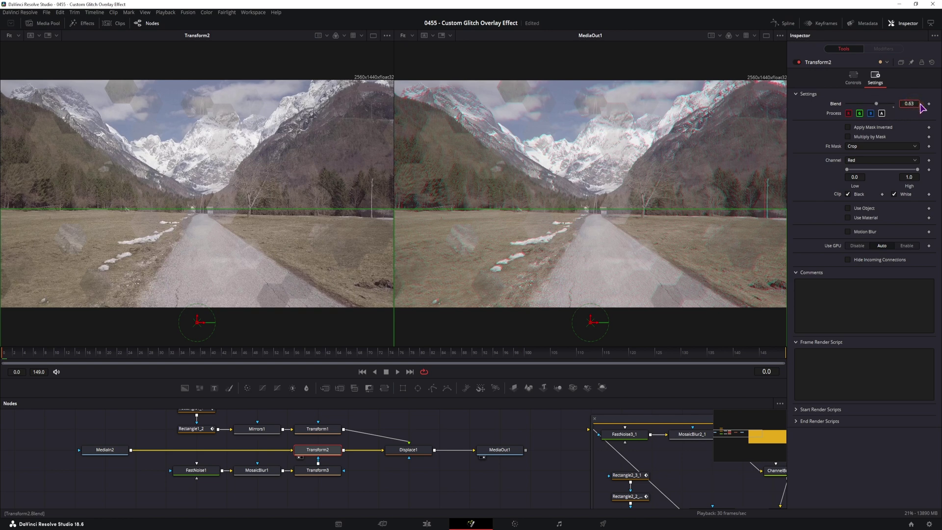
{"action": "left_click", "coordinate": [407, 490]}
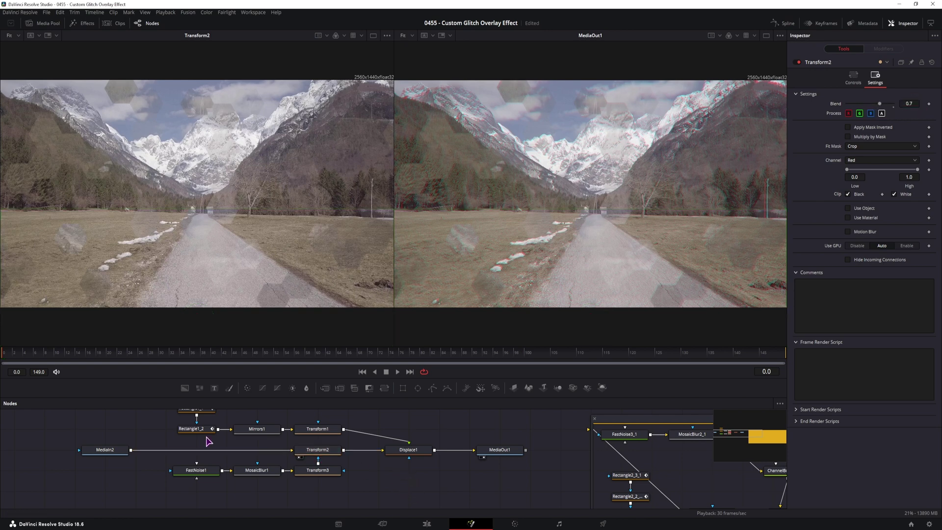
Play back the composition and load Mirrors1 into the first viewer
{"action": "left_click", "coordinate": [416, 469]}
{"action": "key", "text": "space"}
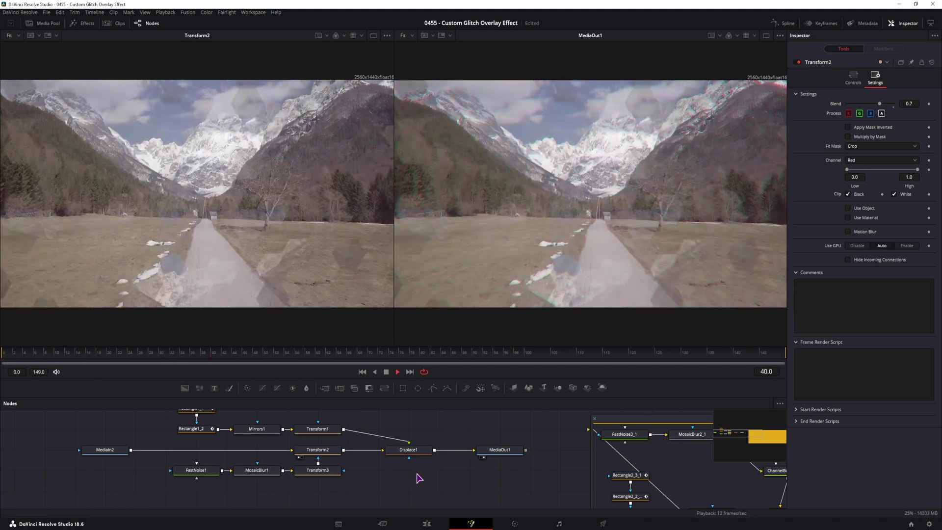
{"action": "left_click", "coordinate": [261, 429]}
{"action": "key", "text": "space"}
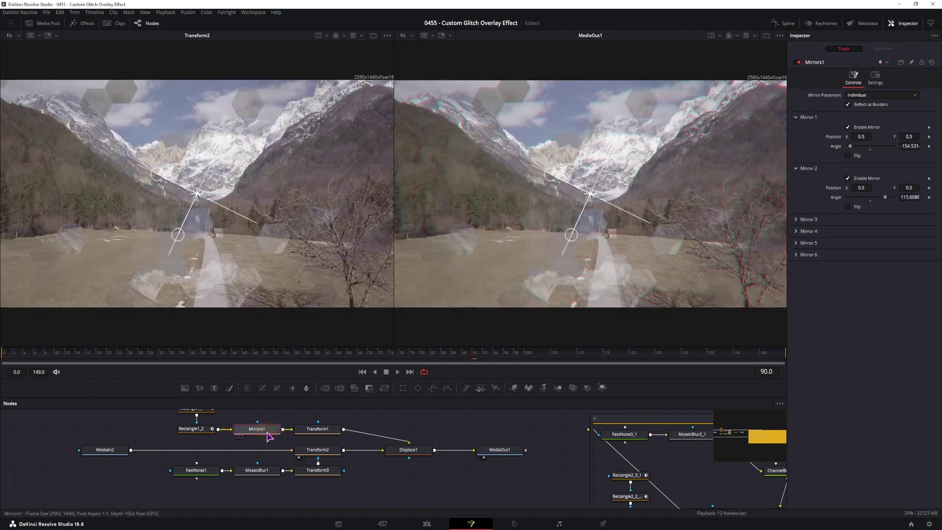
{"action": "key", "text": "1"}
{"action": "left_click", "coordinate": [408, 474]}
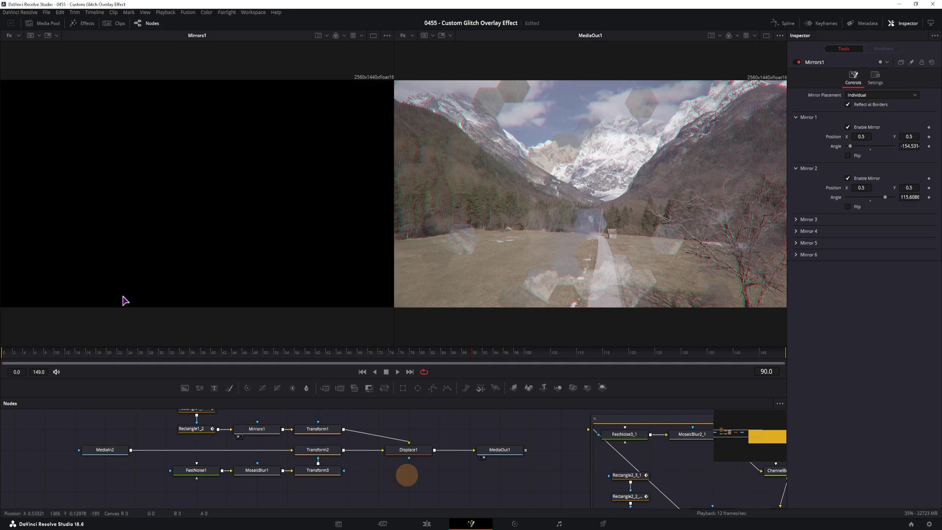
Play through the mirrored rectangles with Transform1 in the first viewer and set its Size to 1.259
{"action": "key", "text": "space"}
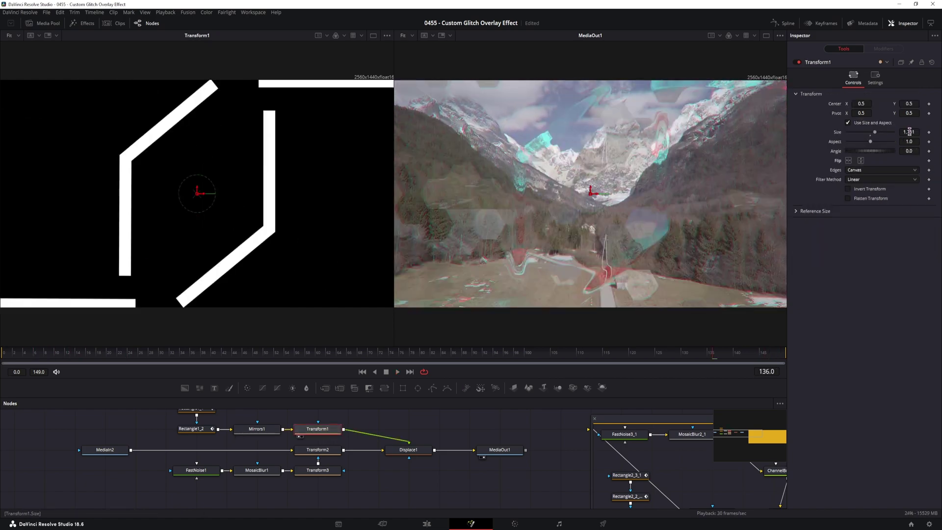
{"action": "left_click_drag", "start_coordinate": [909, 132], "coordinate": [728, 134]}
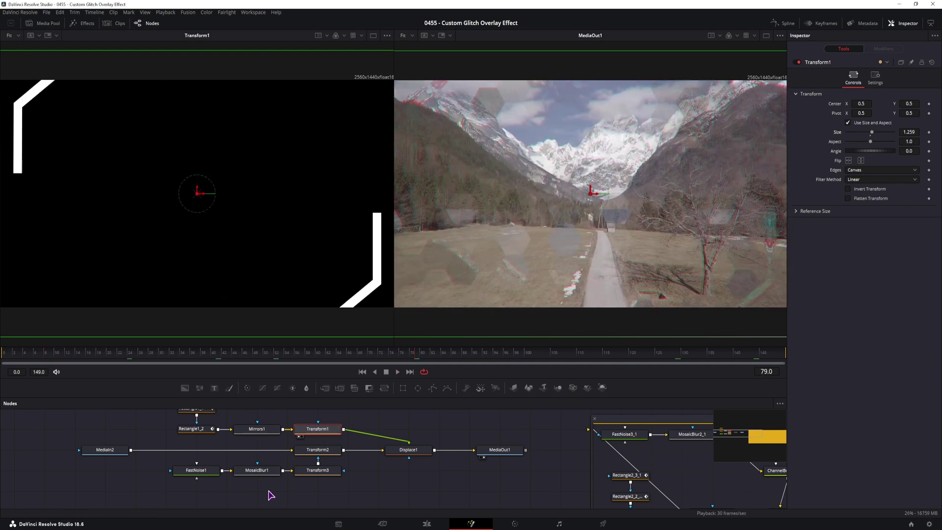
Move FastNoise1 and MosaicBlur1 left in the node graph to make room before Transform3
{"action": "left_click_drag", "start_coordinate": [268, 490], "coordinate": [191, 473]}
{"action": "left_click_drag", "start_coordinate": [254, 474], "coordinate": [176, 474]}
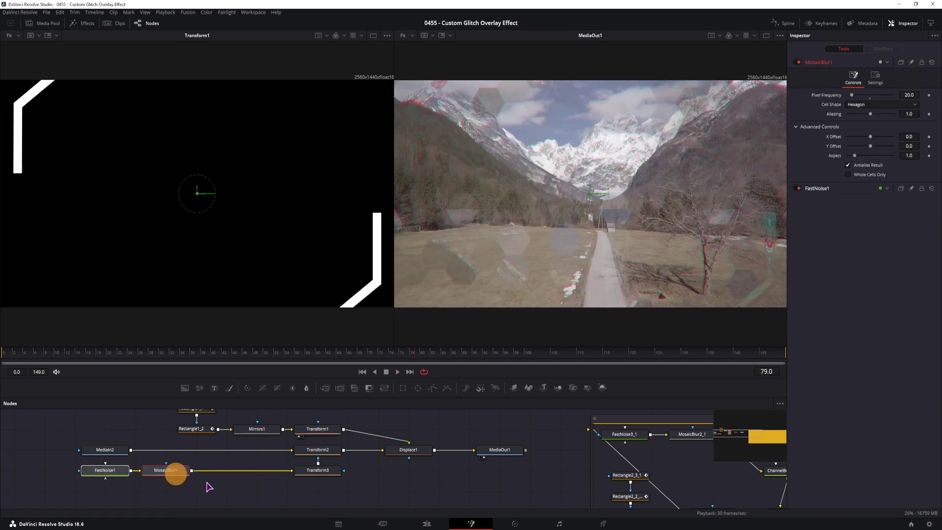
{"action": "left_click", "coordinate": [210, 484]}
Insert a Prism Blur between MosaicBlur1 and Transform3, load it into the first viewer and set its Blur Strength to 0.378
{"action": "left_click", "coordinate": [174, 475]}
{"action": "key", "text": "shift+space"}
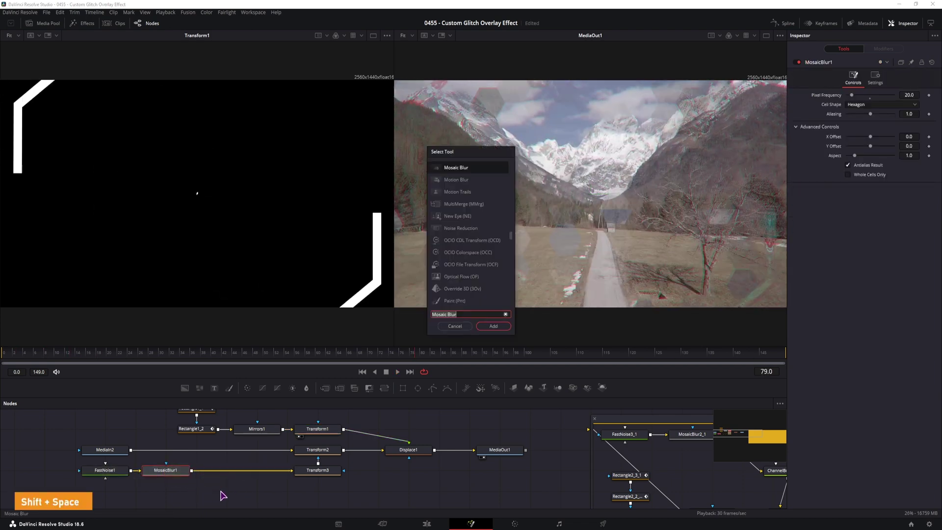
{"action": "type", "text": "blur"}
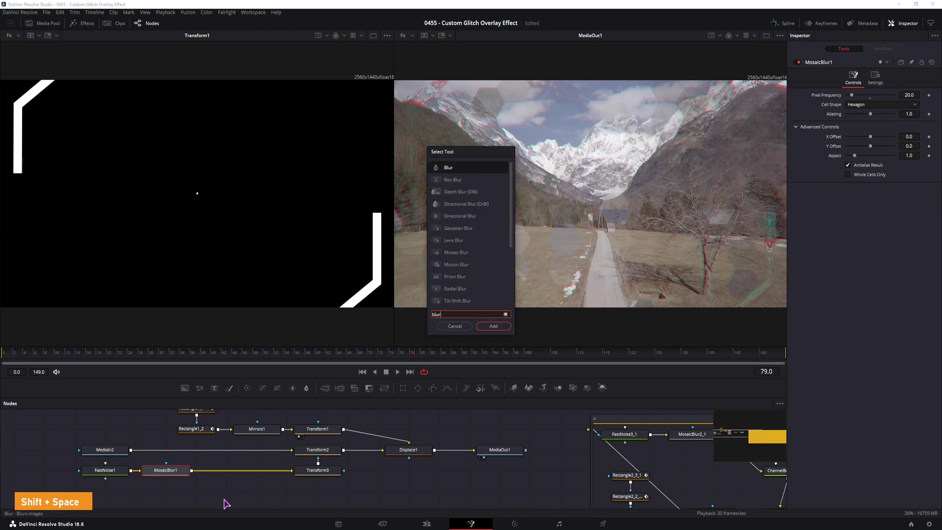
{"action": "left_click_drag", "start_coordinate": [514, 223], "coordinate": [512, 244]}
{"action": "left_click", "coordinate": [460, 240]}
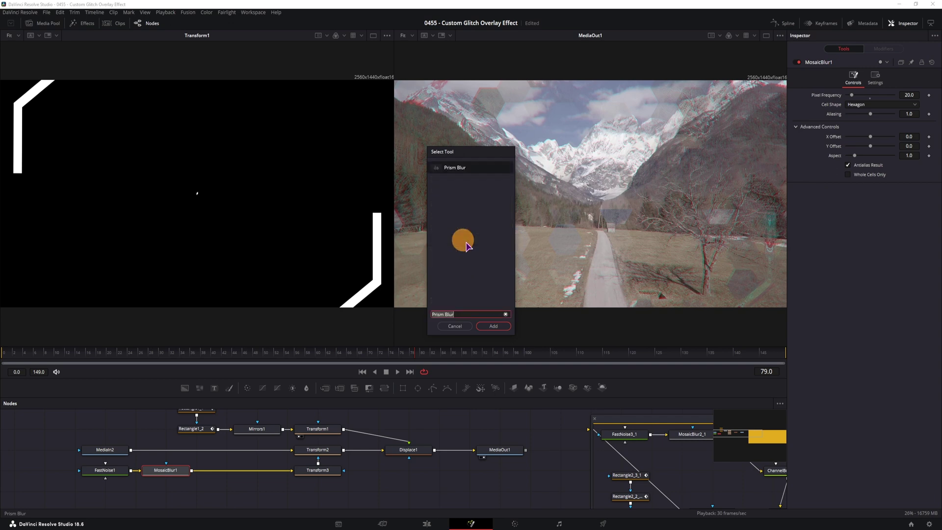
{"action": "left_click", "coordinate": [493, 326]}
{"action": "left_click", "coordinate": [228, 472]}
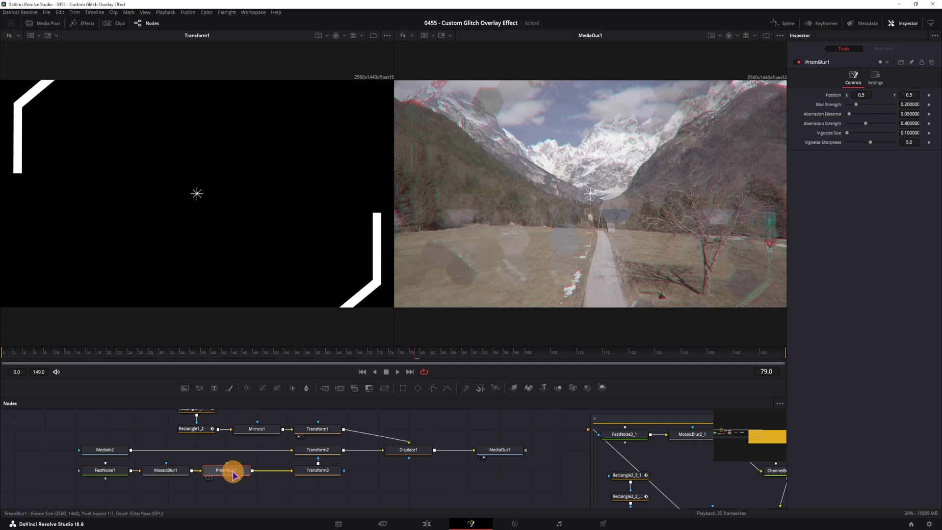
{"action": "key", "text": "1"}
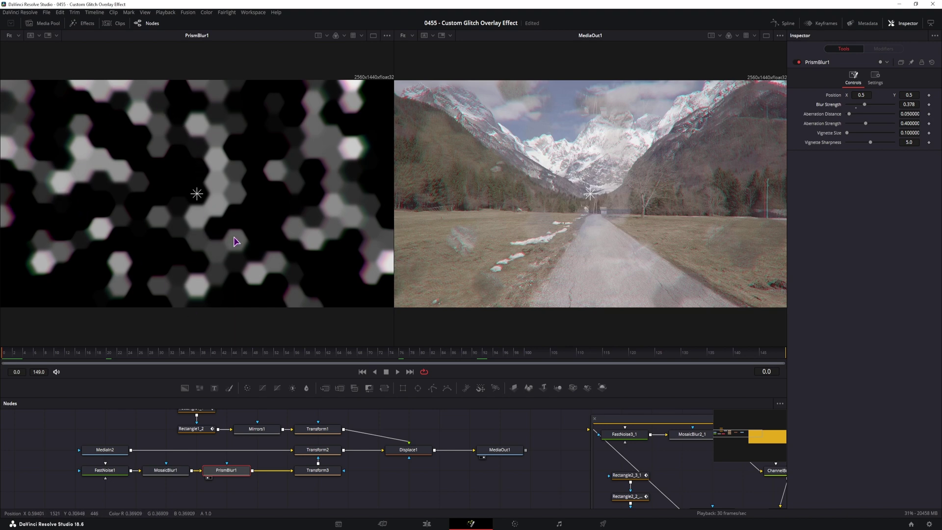
Try Displace1's Spread at 0 during playback and settle on 1.819
{"action": "key", "text": "space"}
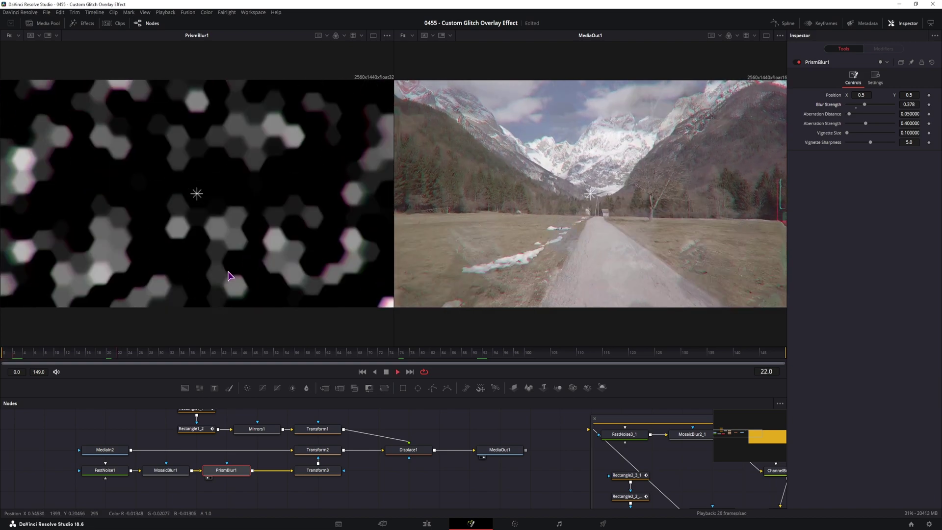
{"action": "left_click", "coordinate": [408, 451]}
{"action": "left_click", "coordinate": [853, 78]}
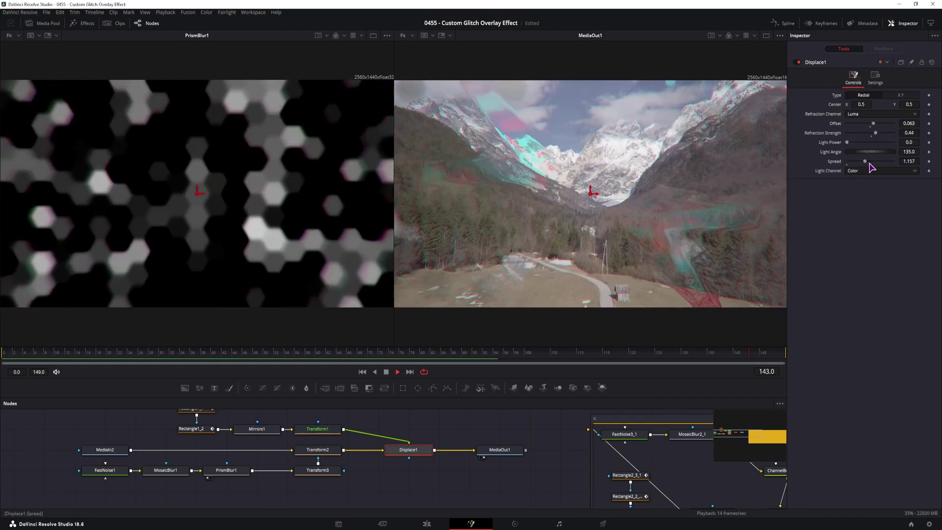
{"action": "left_click_drag", "start_coordinate": [865, 162], "coordinate": [838, 165]}
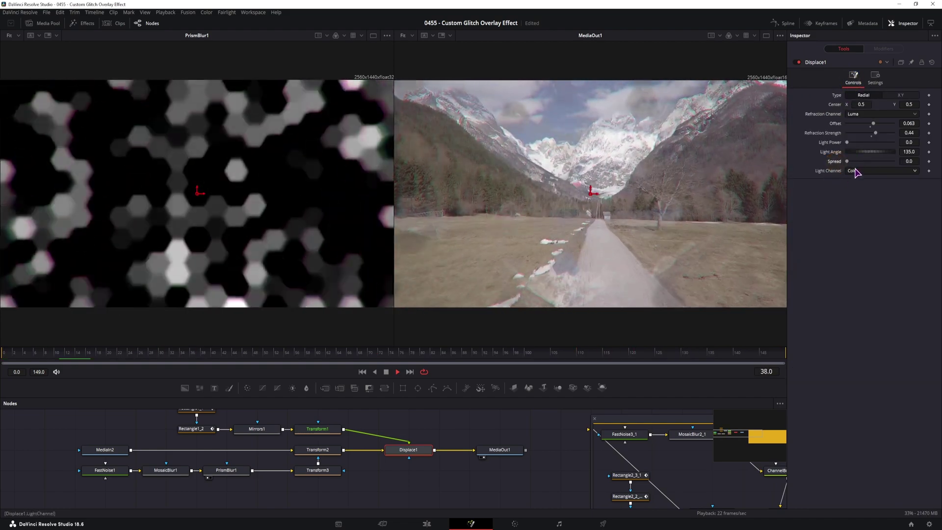
Tidy the node graph by moving MediaIn2 left and lining up Rectangle1, Rectangle1_1 and Rectangle1_2 in one row with Mirrors1 and Transform1
{"action": "left_click", "coordinate": [90, 451]}
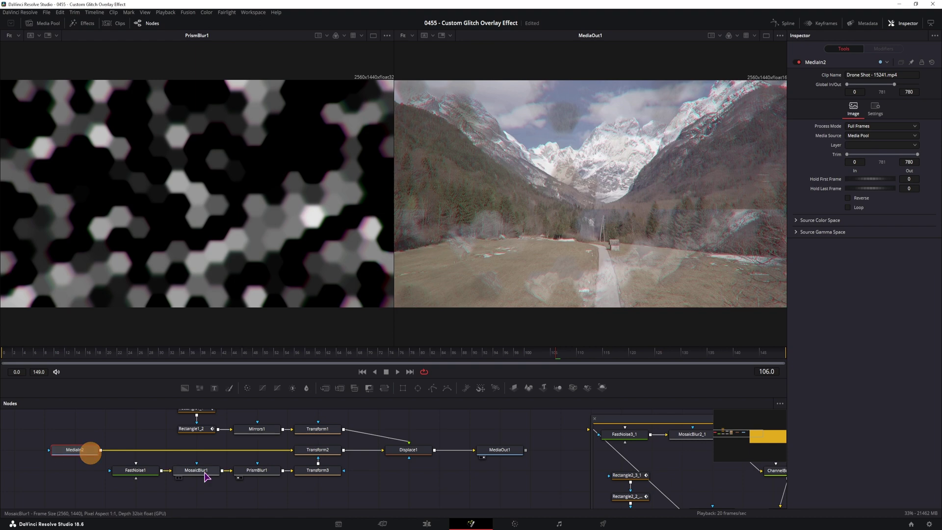
{"action": "scroll", "coordinate": [396, 496], "scroll_direction": "up", "scroll_amount": 2}
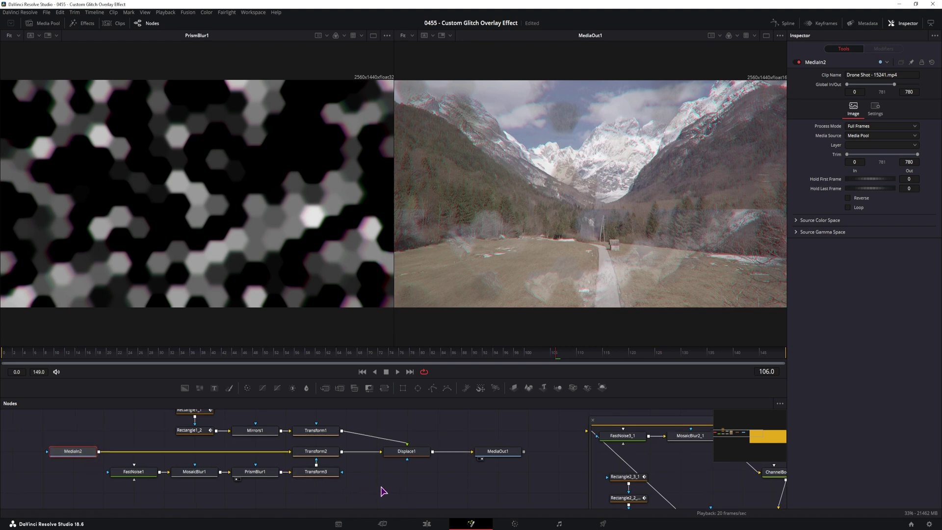
{"action": "mouse_move", "coordinate": [330, 448]}
{"action": "left_mouse_down"}
{"action": "mouse_move", "coordinate": [390, 449]}
{"action": "mouse_move", "coordinate": [311, 446]}
{"action": "left_mouse_up"}
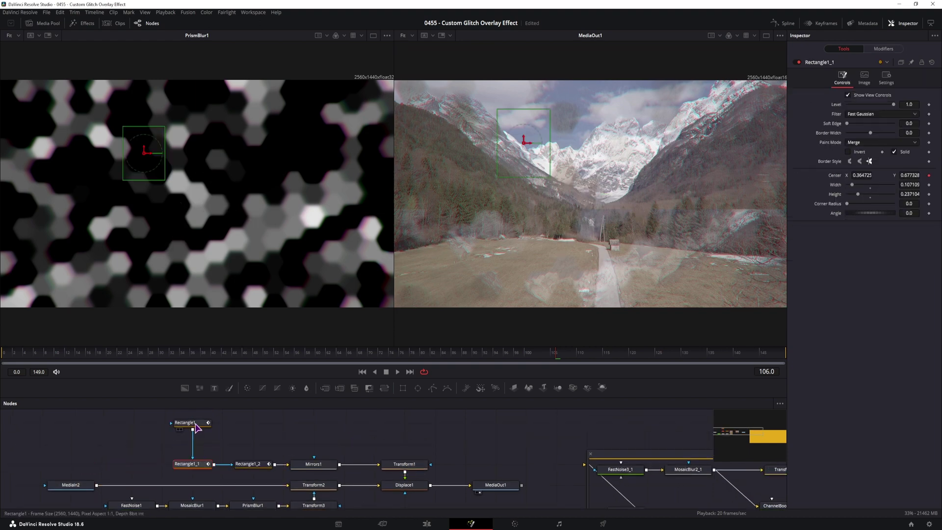
{"action": "left_click_drag", "start_coordinate": [195, 428], "coordinate": [136, 464]}
{"action": "scroll", "coordinate": [196, 461], "scroll_direction": "down", "scroll_amount": 2}
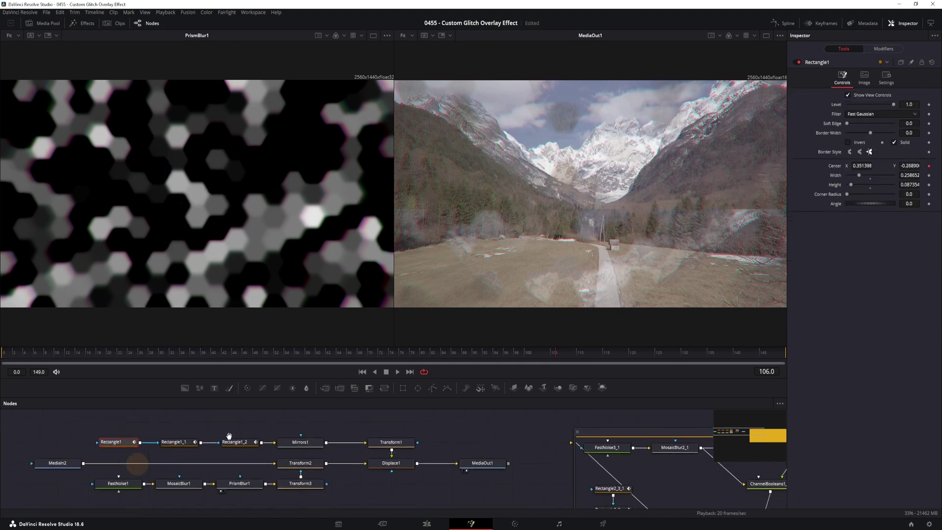
Select every effect node between MediaIn2 and MediaOut1 and create a macro from them
{"action": "left_click", "coordinate": [66, 488]}
{"action": "left_click", "coordinate": [479, 463]}
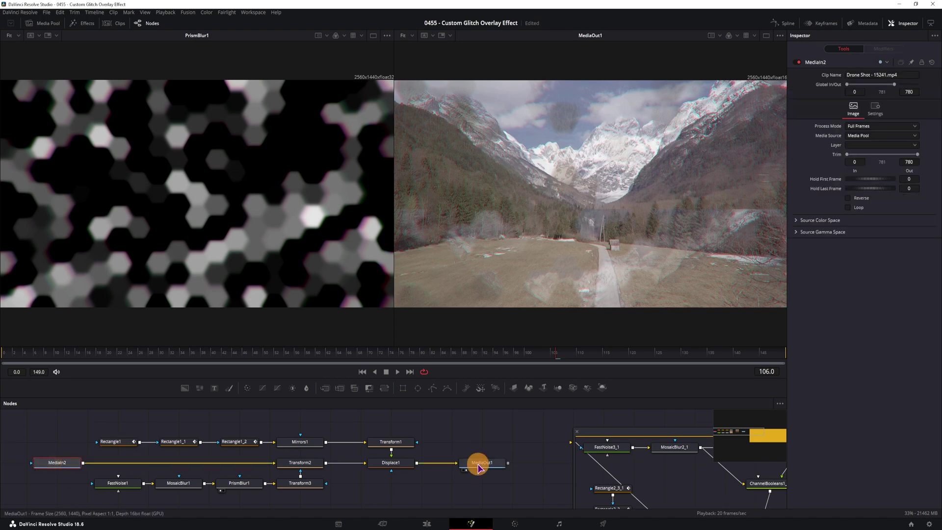
{"action": "left_click_drag", "start_coordinate": [106, 503], "coordinate": [427, 411]}
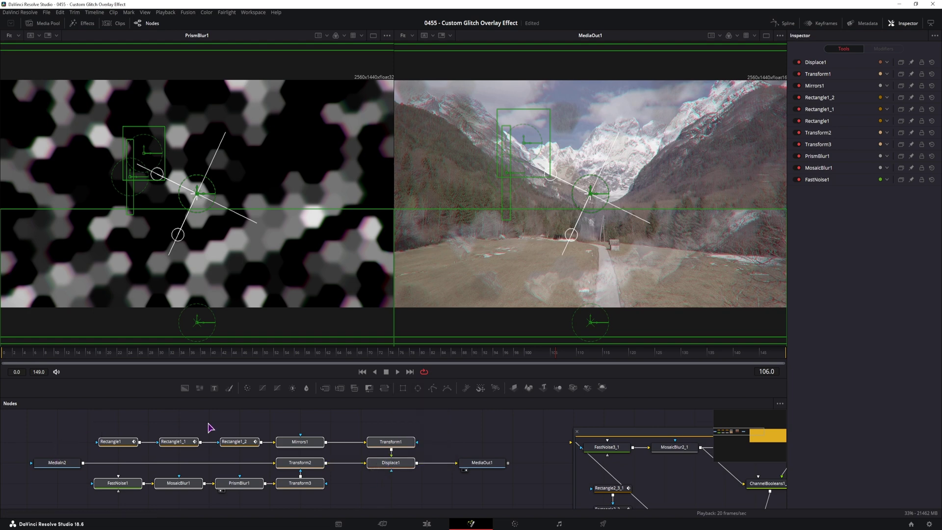
{"action": "right_click", "coordinate": [396, 463]}
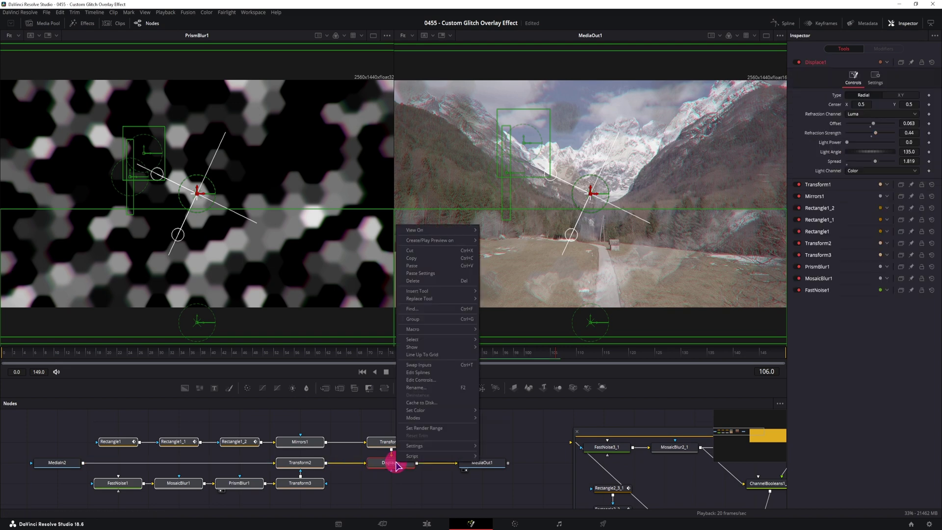
{"action": "key", "text": "Escape"}
{"action": "right_click", "coordinate": [396, 464]}
{"action": "mouse_move", "coordinate": [457, 329]}
{"action": "left_click", "coordinate": [521, 329]}
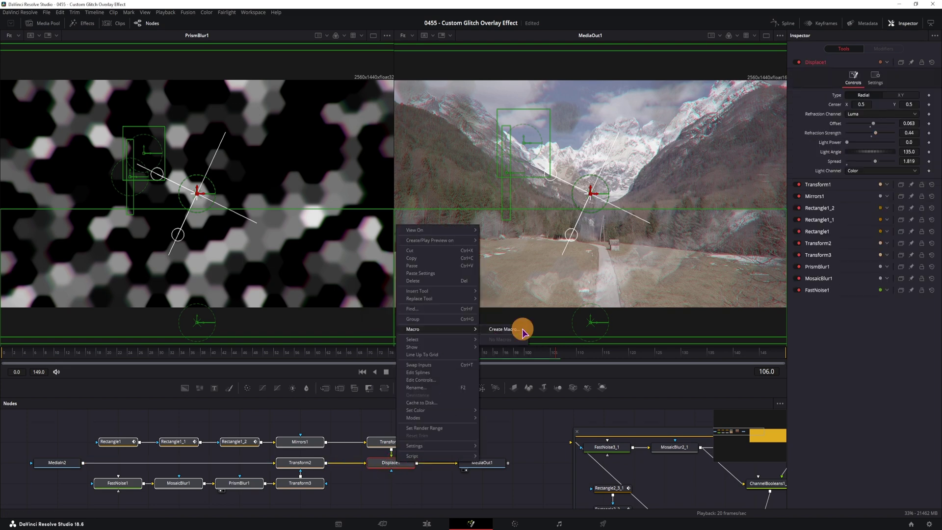
Review the controls of the rectangle masks, Transform1, FastNoise1, MosaicBlur1 and PrismBlur1 to choose which parameters to expose in the macro
{"action": "left_click", "coordinate": [112, 441]}
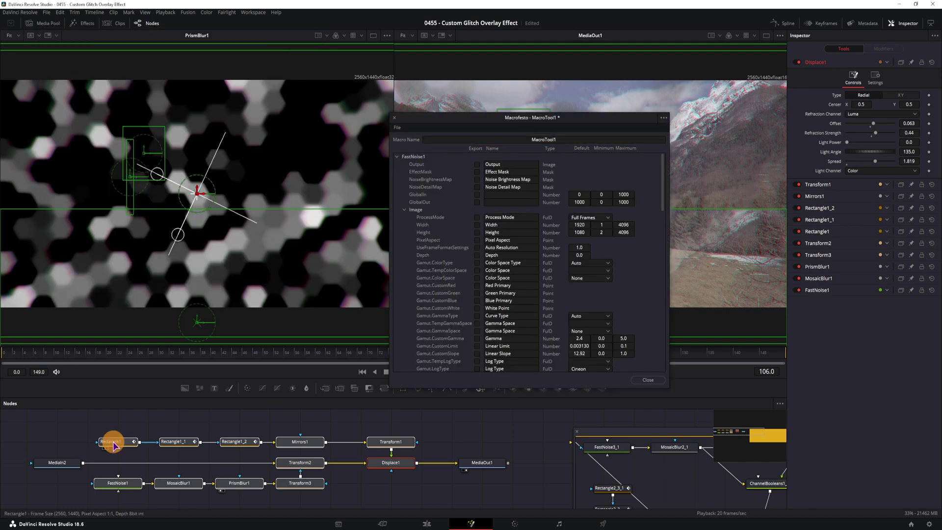
{"action": "left_click", "coordinate": [174, 443]}
{"action": "left_click", "coordinate": [237, 442]}
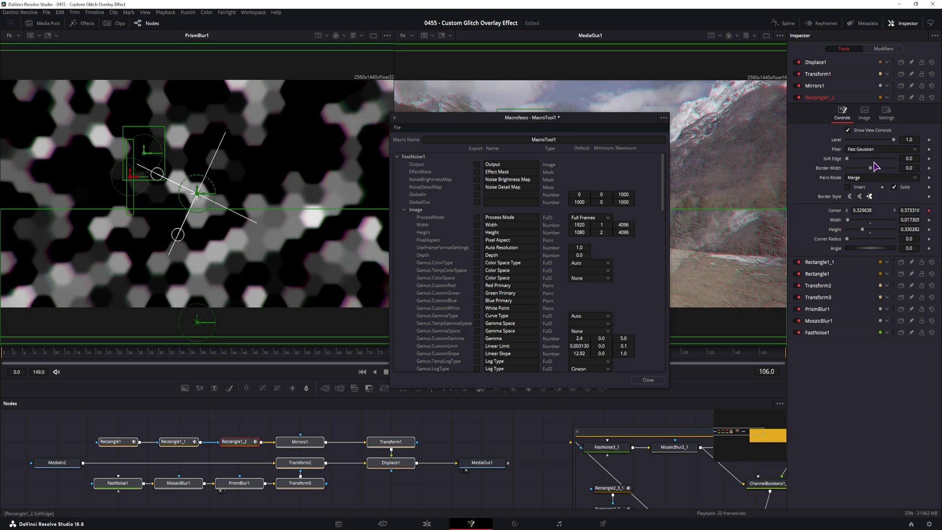
{"action": "left_click", "coordinate": [389, 444]}
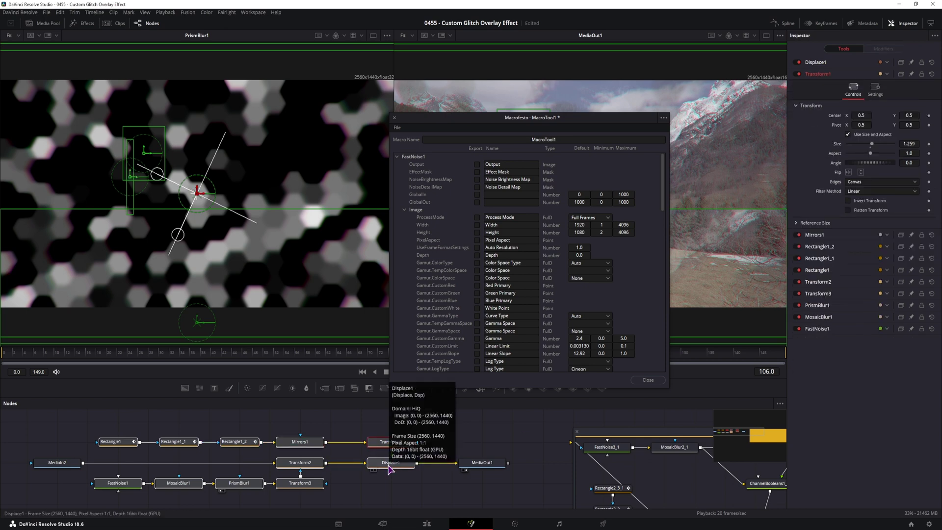
{"action": "left_click", "coordinate": [117, 483]}
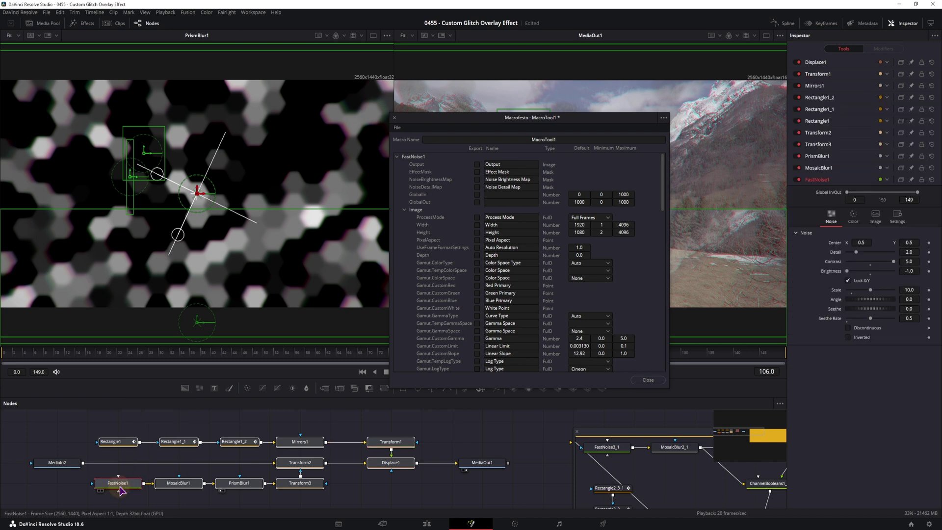
{"action": "left_click", "coordinate": [194, 484]}
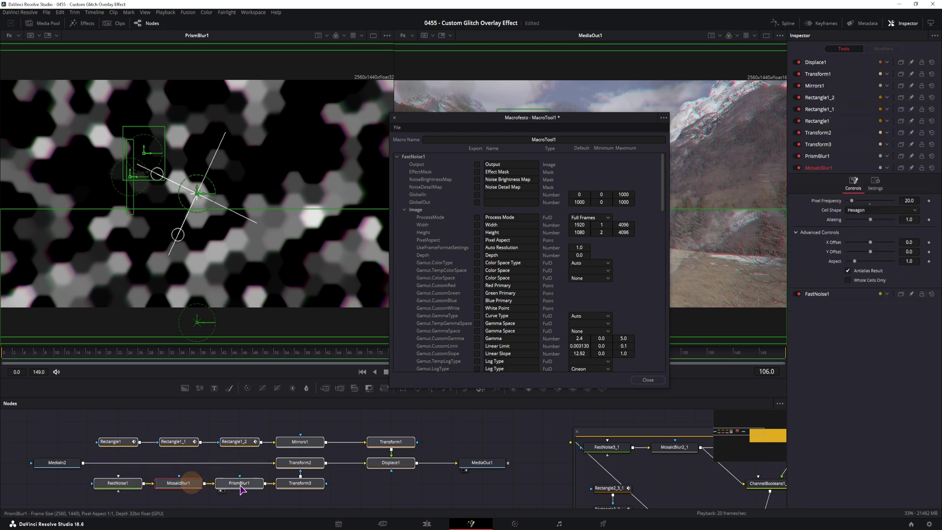
{"action": "left_click", "coordinate": [240, 489]}
{"action": "left_click", "coordinate": [179, 484]}
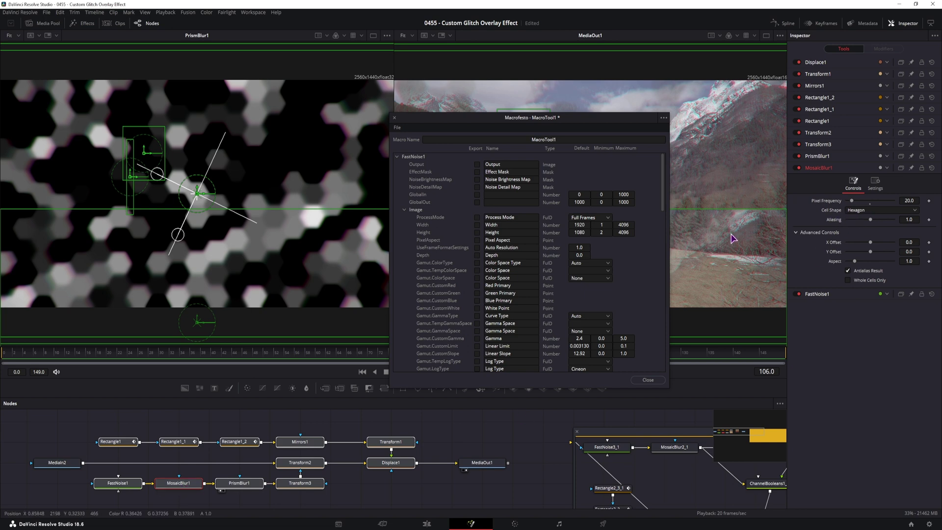
Expose MosaicBlur1's Cell Shape and Antialias Result controls in the macro
{"action": "left_click", "coordinate": [397, 156]}
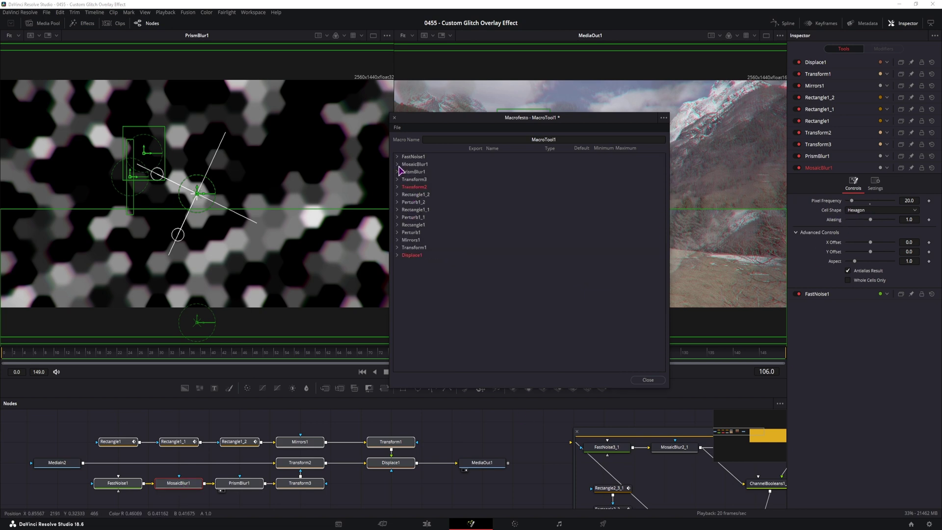
{"action": "left_click", "coordinate": [398, 165]}
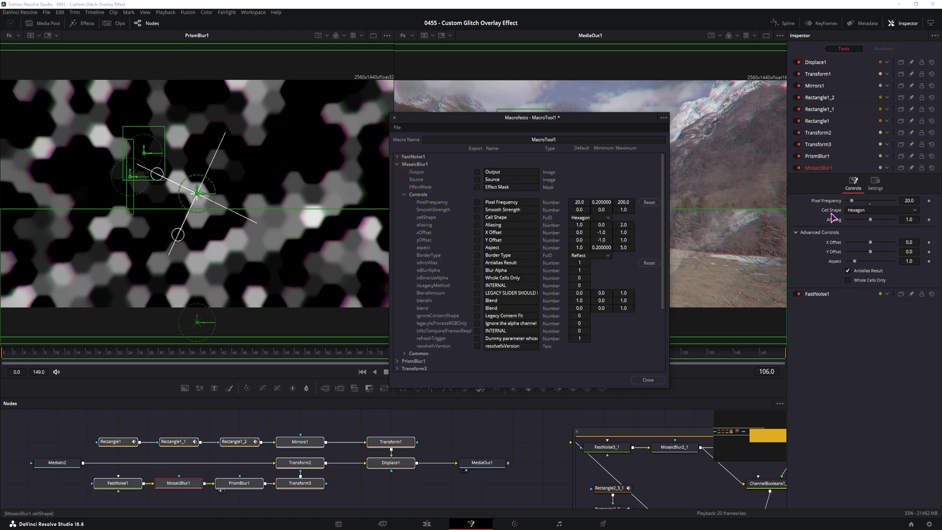
{"action": "left_click", "coordinate": [477, 217]}
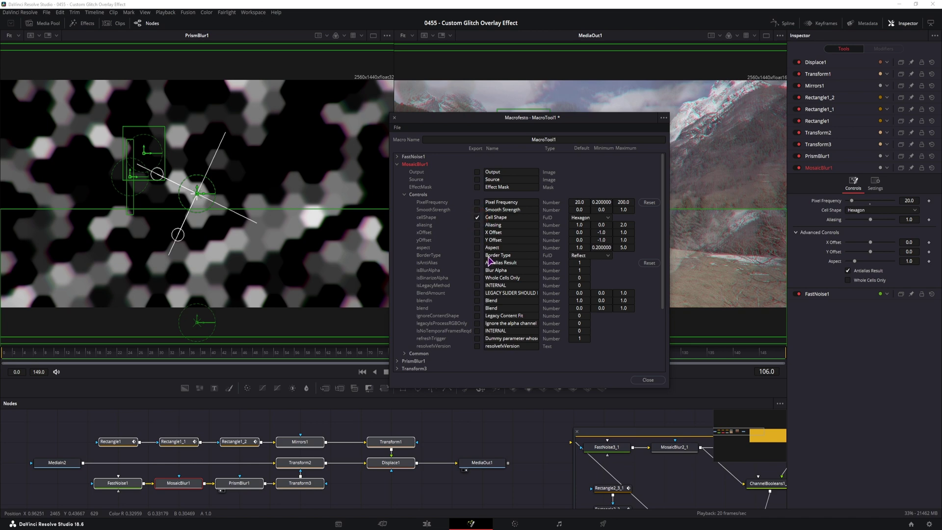
{"action": "left_click", "coordinate": [518, 218]}
{"action": "left_click", "coordinate": [520, 217]}
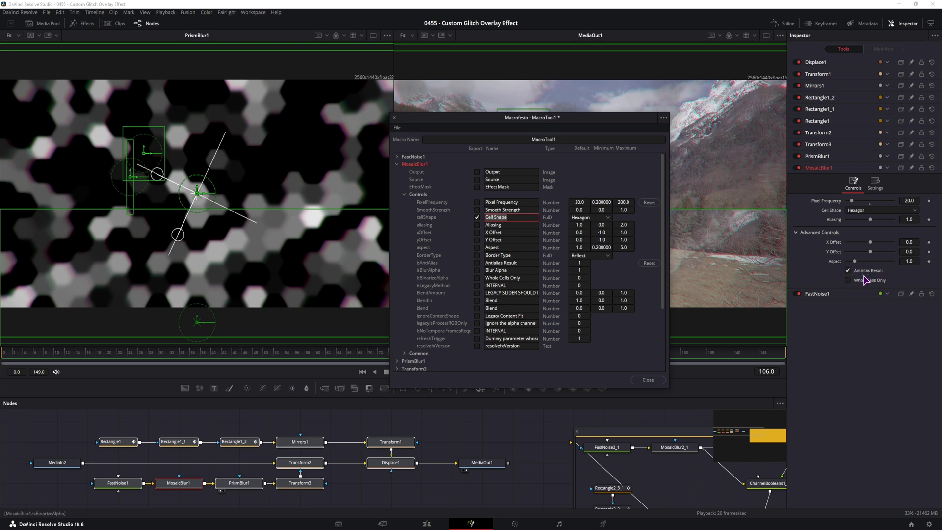
{"action": "left_click", "coordinate": [476, 262]}
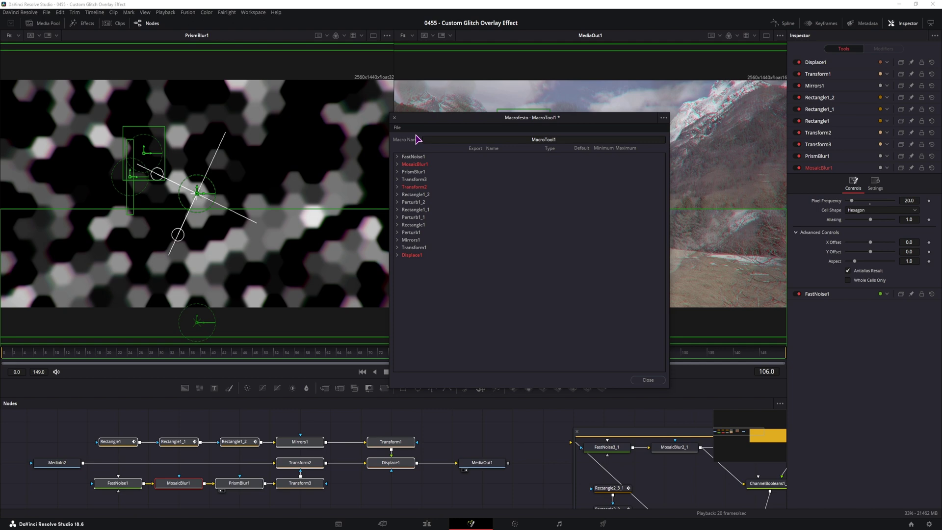
Start saving the macro as a group and browse to Fusion's Templates > Edit > Effects folder as the destination
{"action": "left_click", "coordinate": [397, 128]}
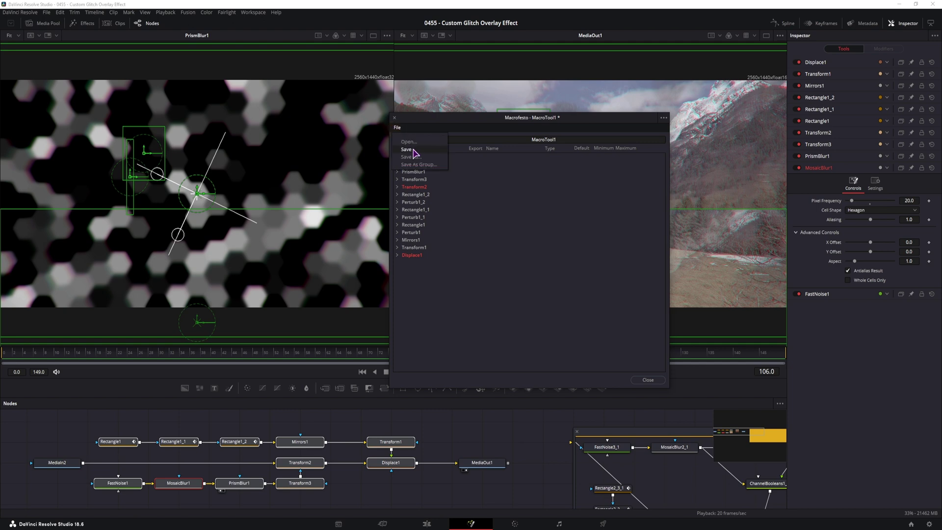
{"action": "left_click", "coordinate": [431, 166]}
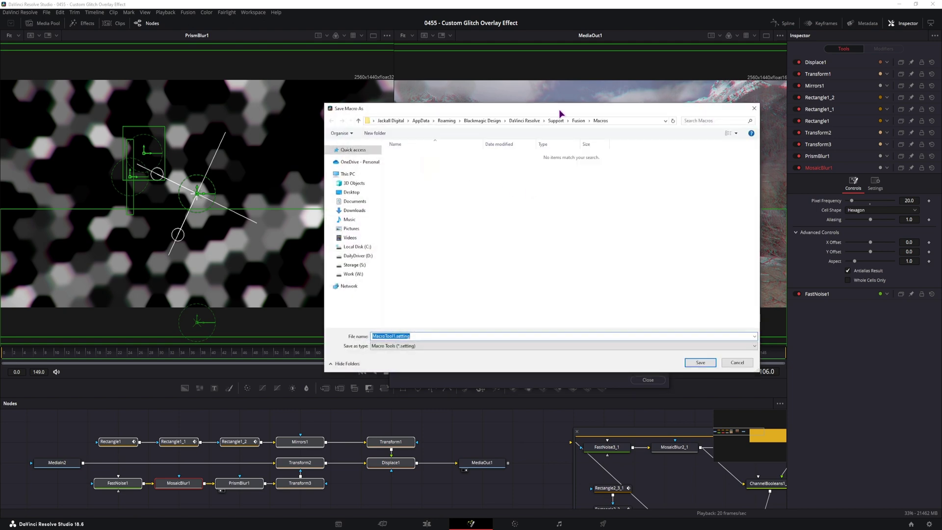
{"action": "left_click_drag", "start_coordinate": [559, 110], "coordinate": [442, 112]}
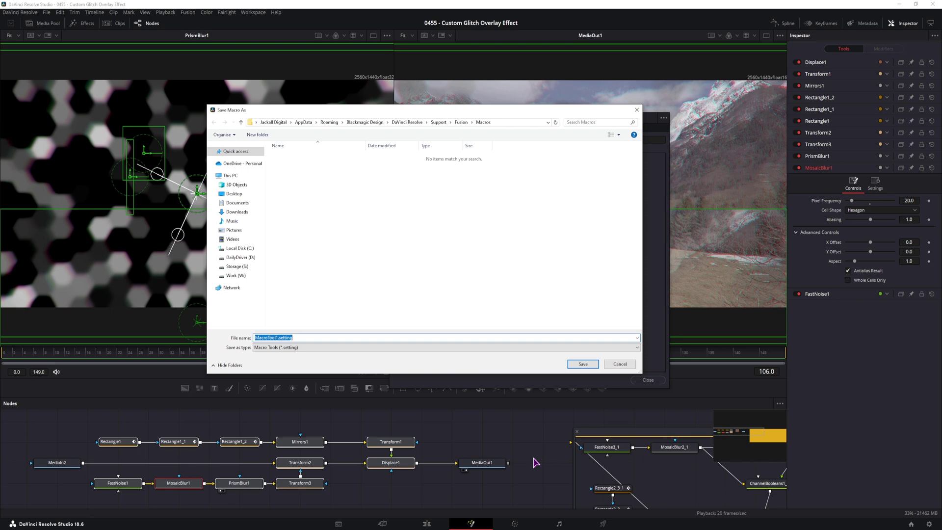
{"action": "left_click", "coordinate": [670, 433]}
{"action": "left_click", "coordinate": [462, 123]}
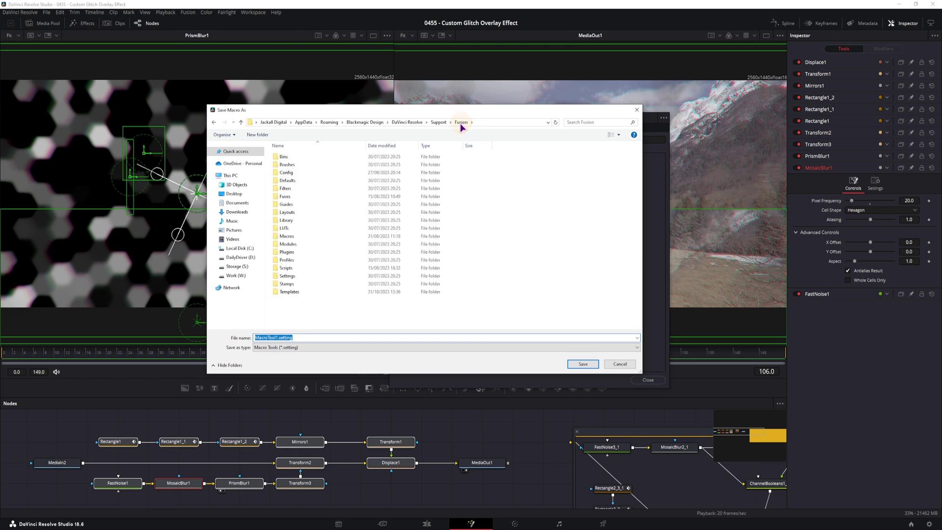
{"action": "double_click", "coordinate": [294, 290]}
{"action": "double_click", "coordinate": [287, 157]}
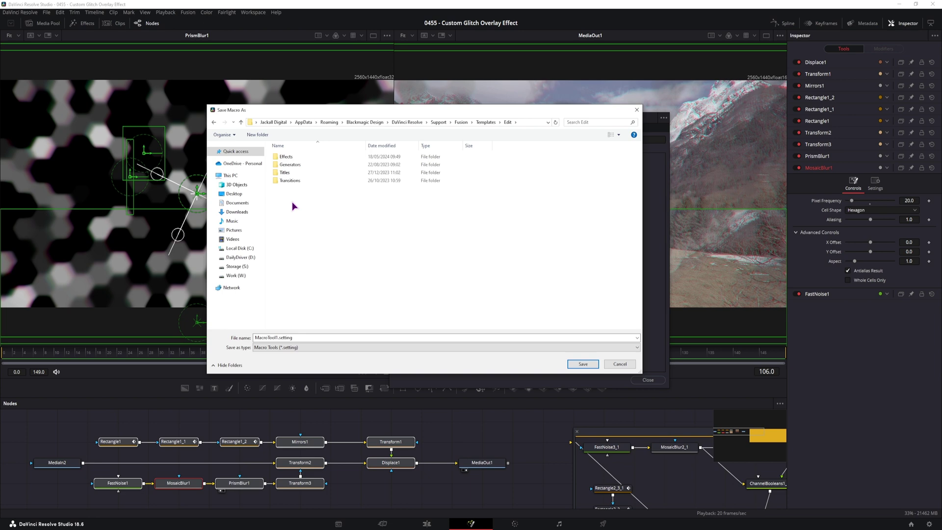
{"action": "left_click", "coordinate": [297, 158]}
{"action": "double_click", "coordinate": [297, 158]}
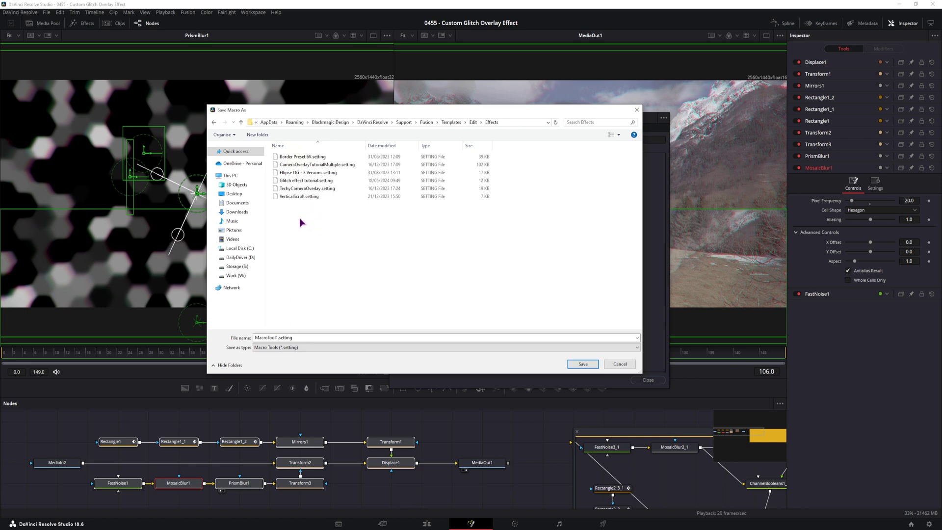
Save the macro group under the file name Glitch effect tutorial 1
{"action": "left_click", "coordinate": [294, 181]}
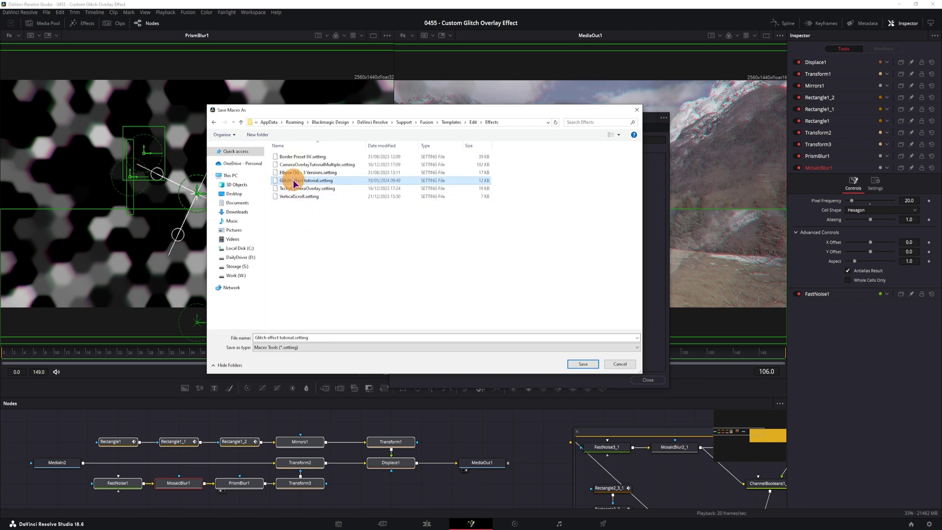
{"action": "left_click", "coordinate": [294, 337]}
{"action": "left_click", "coordinate": [294, 337]}
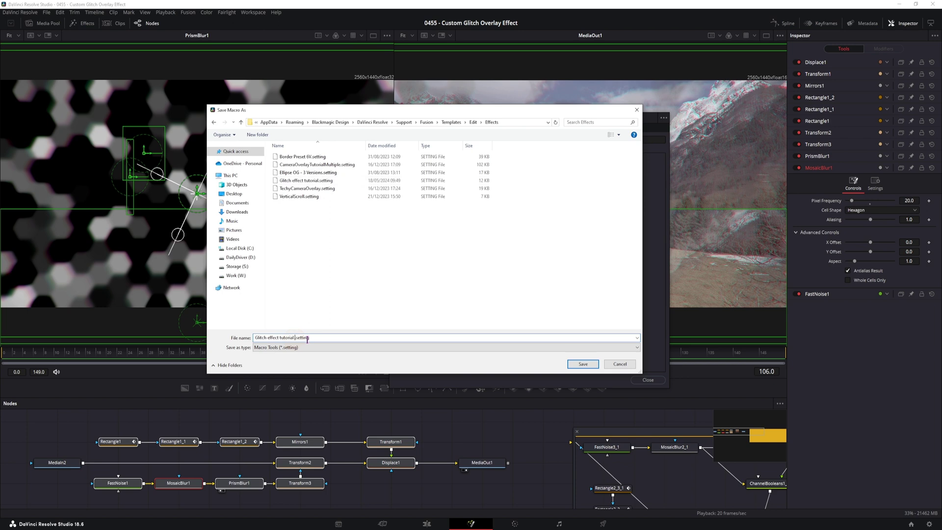
{"action": "left_click", "coordinate": [583, 364]}
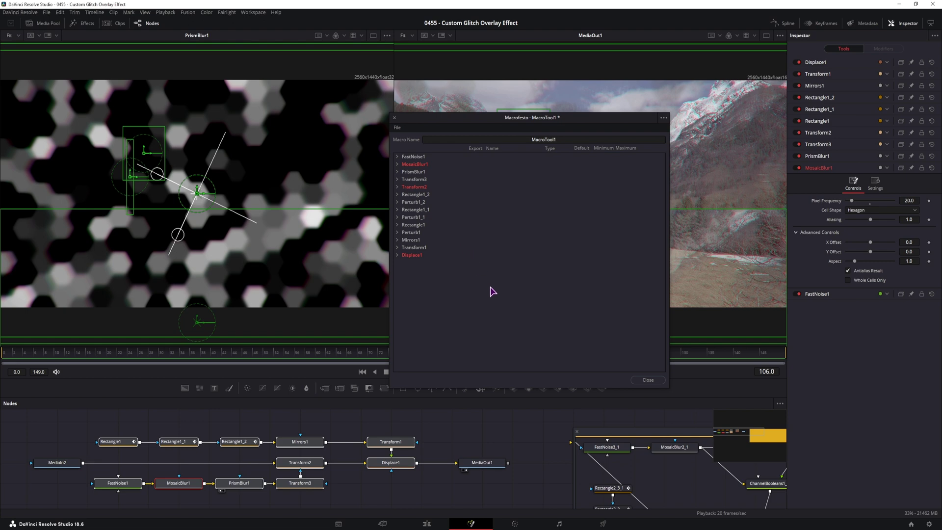
Switch to the Edit page and place another copy of the Pexels Videos 2314024.mp4 clip after the last clip on the timeline
{"action": "left_click", "coordinate": [426, 525]}
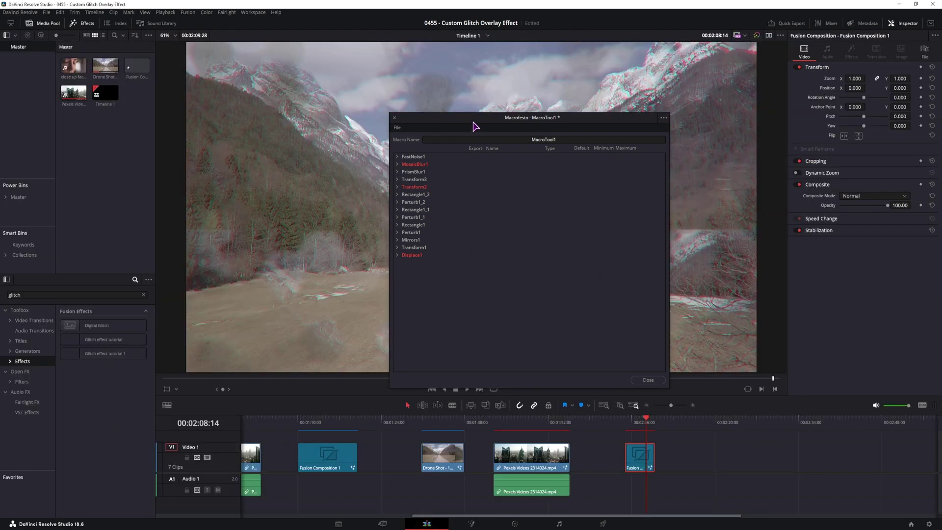
{"action": "left_click_drag", "start_coordinate": [471, 122], "coordinate": [650, 112]}
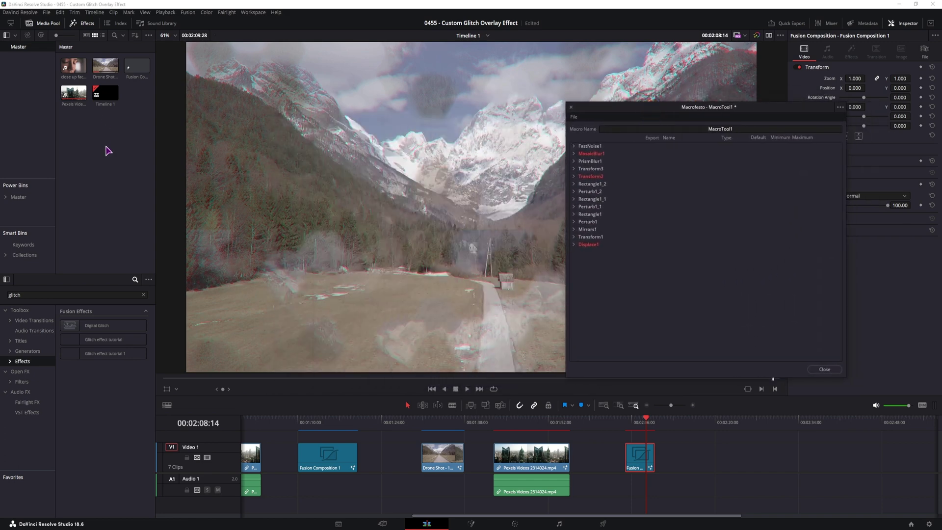
{"action": "left_click", "coordinate": [105, 145]}
{"action": "double_click", "coordinate": [72, 93]}
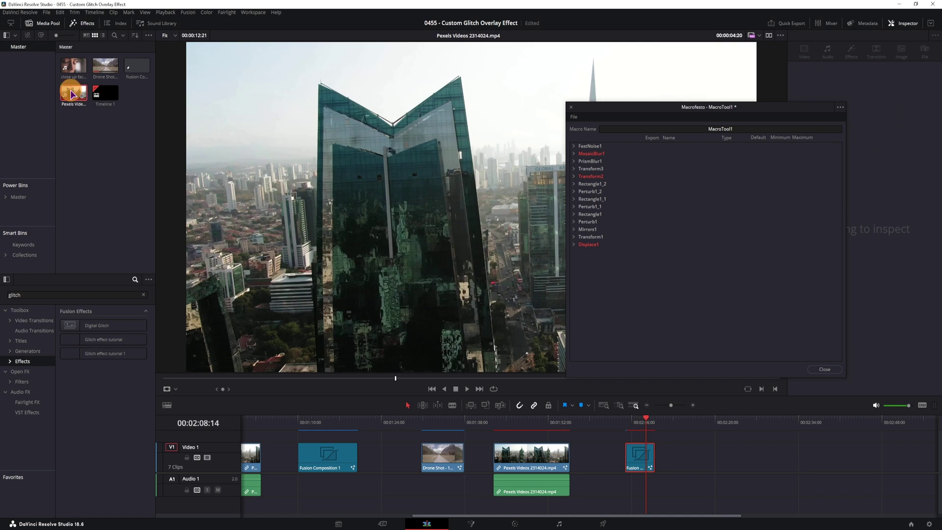
{"action": "left_click_drag", "start_coordinate": [73, 93], "coordinate": [688, 465]}
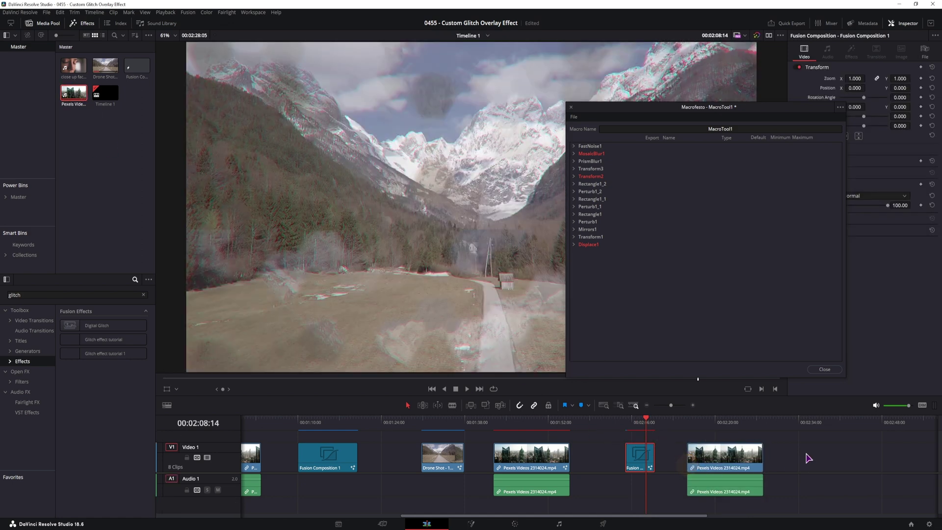
{"action": "left_click_drag", "start_coordinate": [806, 457], "coordinate": [383, 462]}
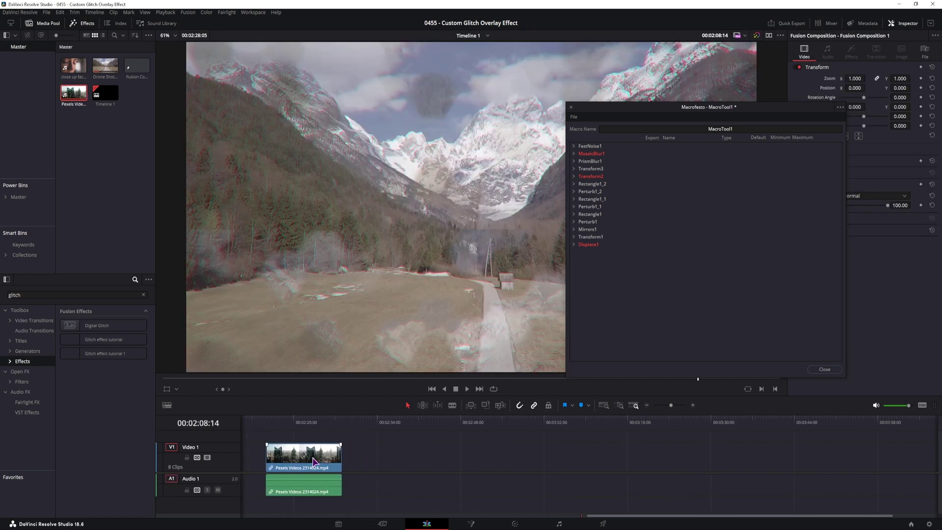
{"action": "left_click_drag", "start_coordinate": [314, 461], "coordinate": [351, 464]}
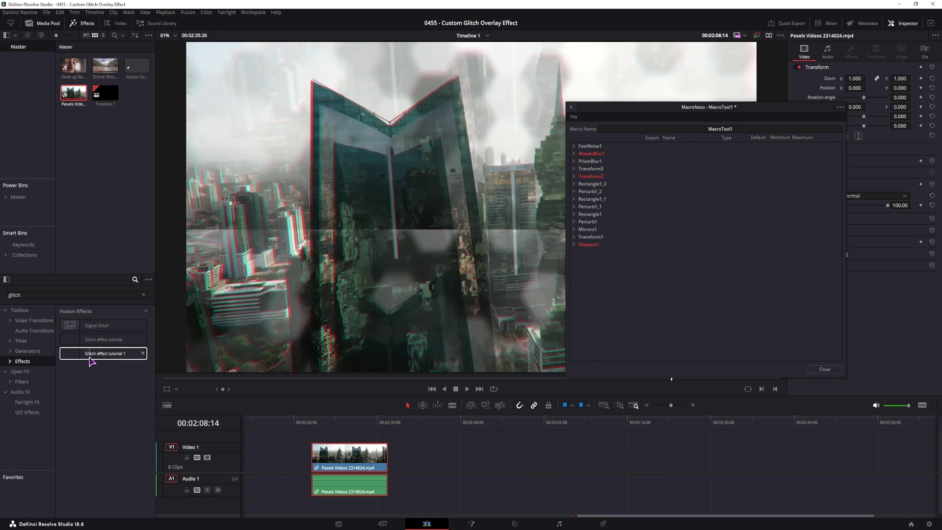
Apply the Glitch effect tutorial 1 effect to the new Pexels clip and play it back from the clip's start
{"action": "left_click_drag", "start_coordinate": [93, 358], "coordinate": [340, 467]}
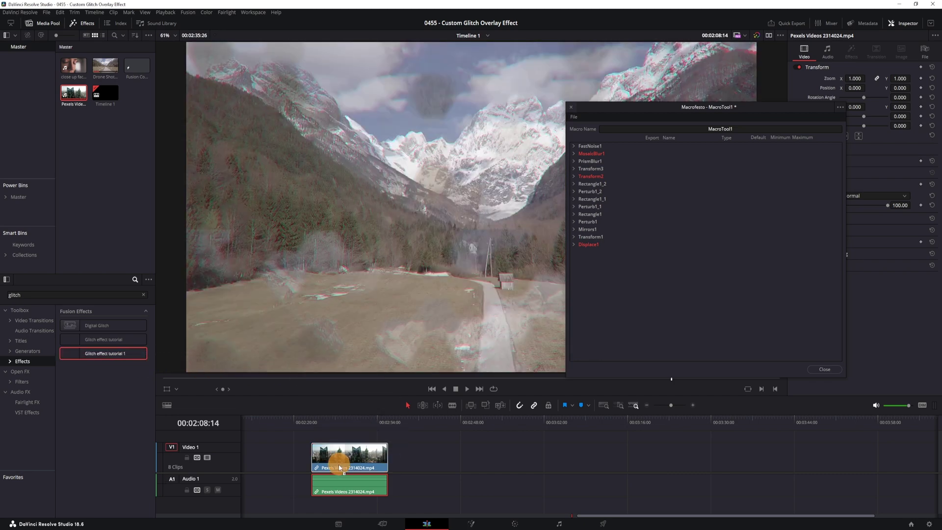
{"action": "left_click", "coordinate": [313, 424]}
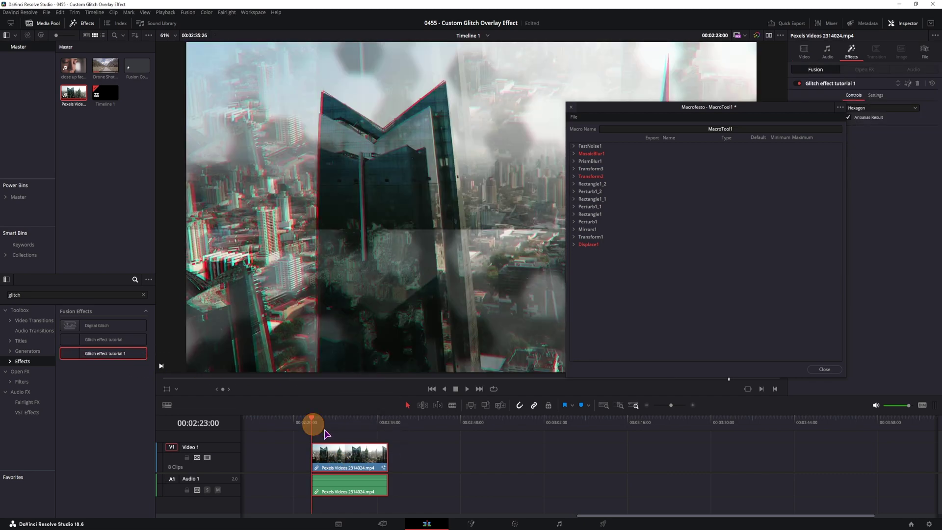
{"action": "key", "text": "space"}
{"action": "key", "text": "space"}
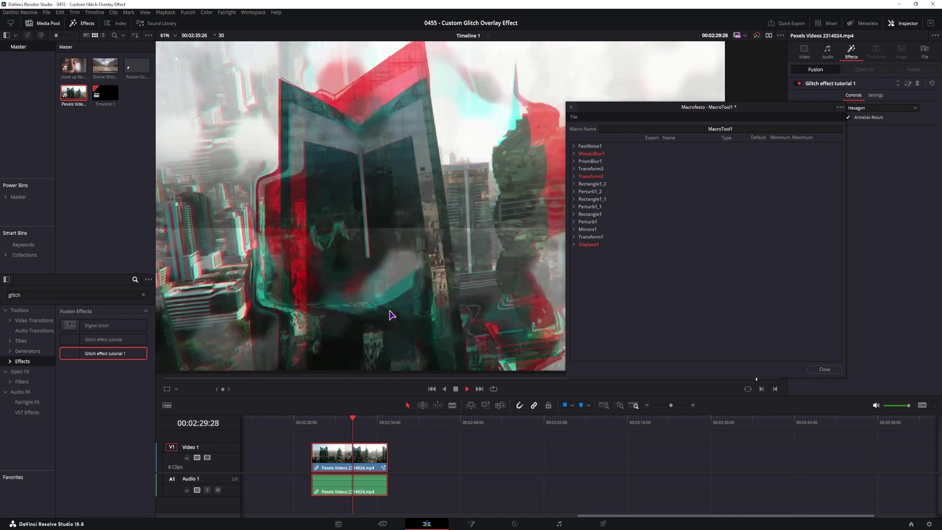
{"action": "key", "text": "space"}
Replace Glitch effect tutorial 1 on the clip with the Glitch effect tutorial effect and play the clip to compare
{"action": "left_click_drag", "start_coordinate": [109, 338], "coordinate": [346, 466]}
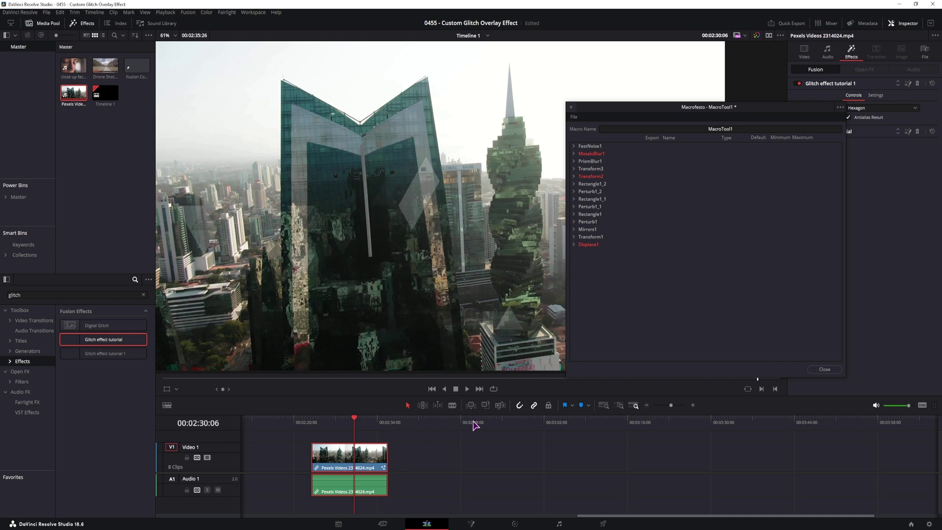
{"action": "left_click_drag", "start_coordinate": [794, 109], "coordinate": [852, 205]}
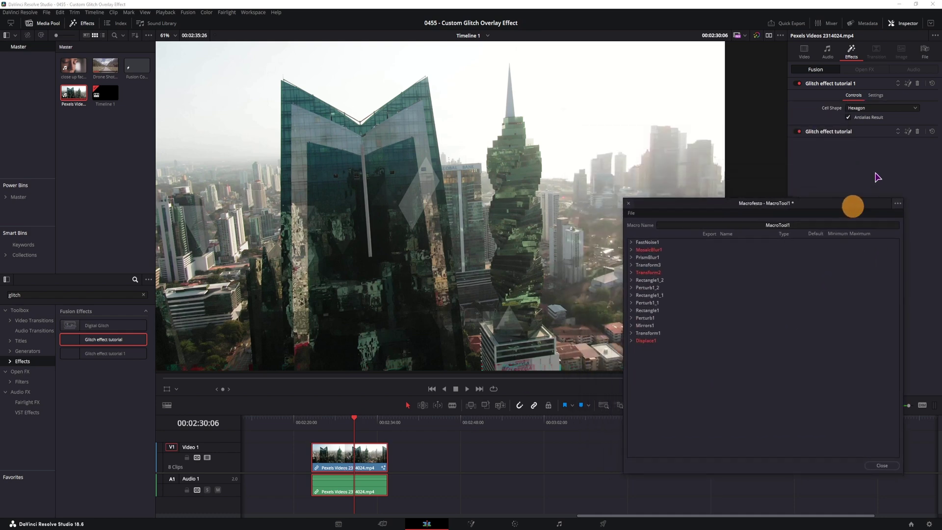
{"action": "left_click", "coordinate": [917, 83]}
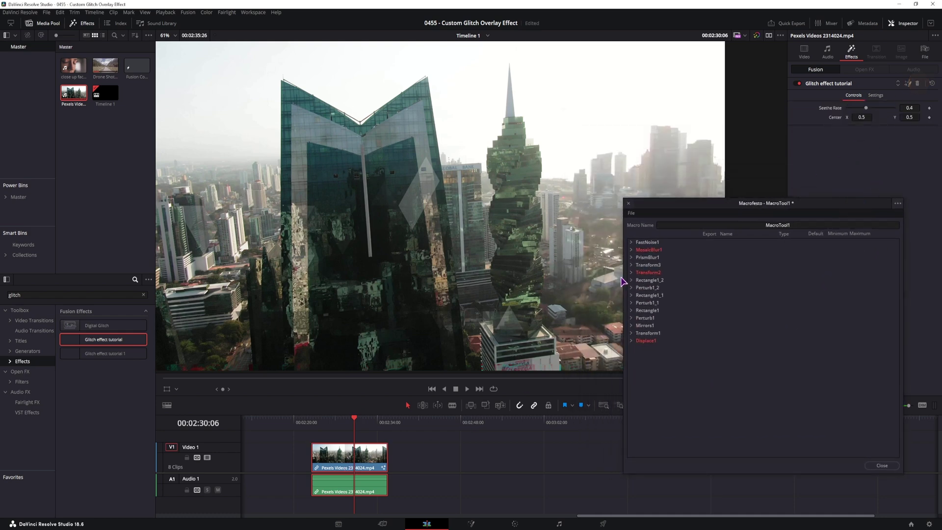
{"action": "left_click", "coordinate": [315, 421]}
{"action": "key", "text": "space"}
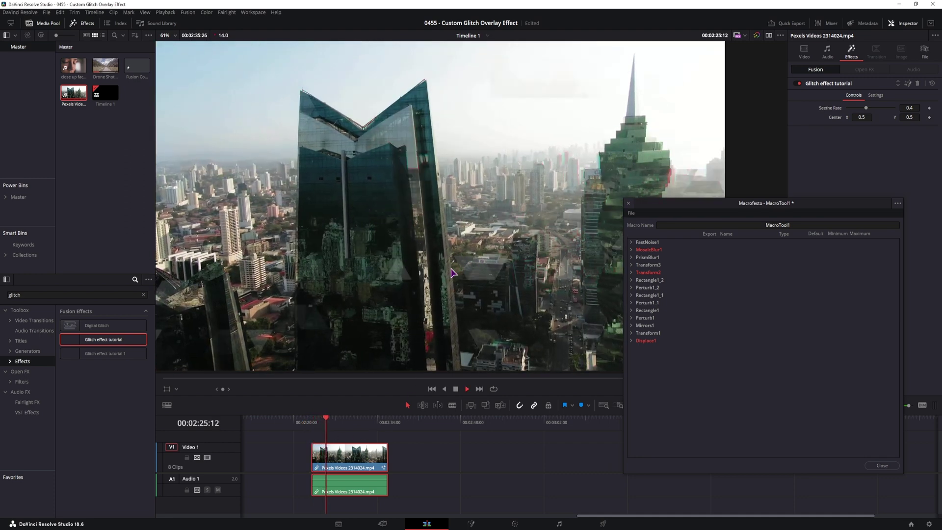
{"action": "key", "text": "space"}
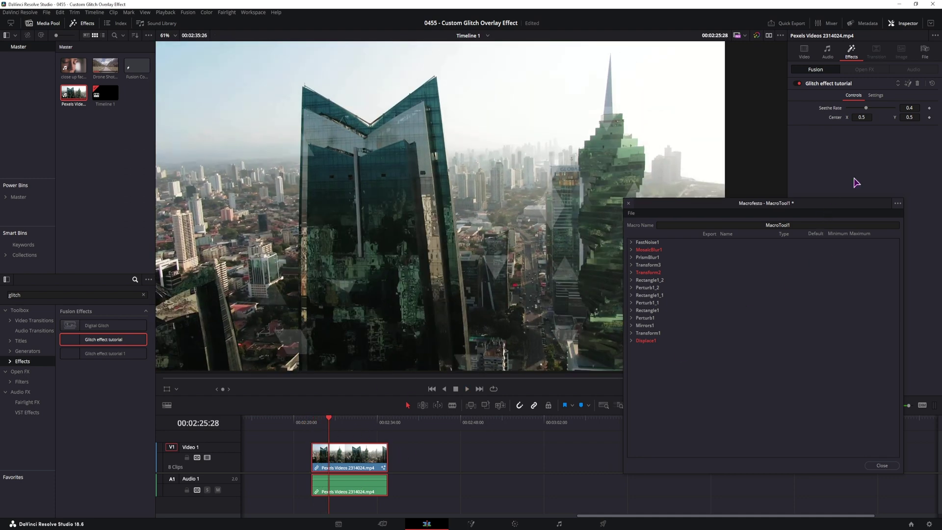
Remove the Glitch effect tutorial effect from the clip and apply Glitch effect tutorial 1 again
{"action": "left_click", "coordinate": [917, 83]}
{"action": "left_click_drag", "start_coordinate": [103, 353], "coordinate": [354, 460]}
{"action": "left_click", "coordinate": [355, 458]}
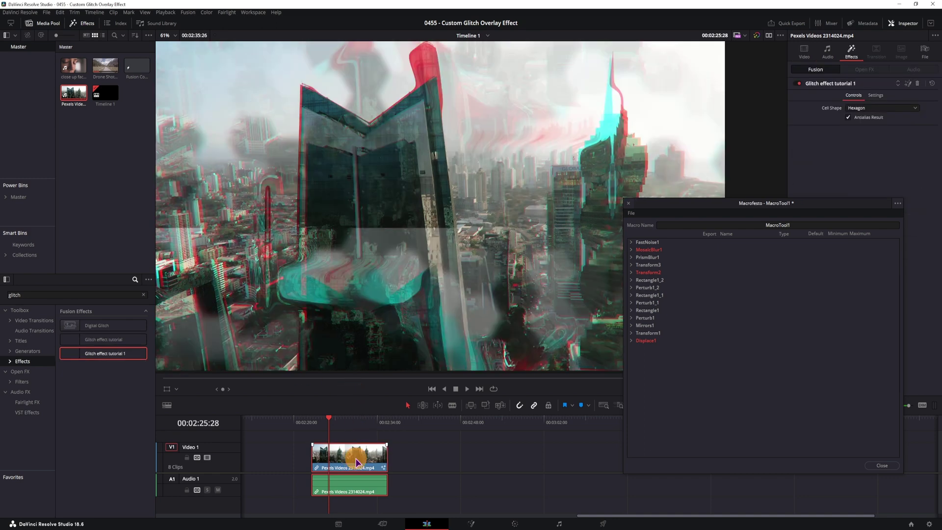
Open the clip's glitch effect in Fusion, spread MediaIn1 and MediaOut1 apart and expand the MacroTool1 group
{"action": "left_click", "coordinate": [908, 84]}
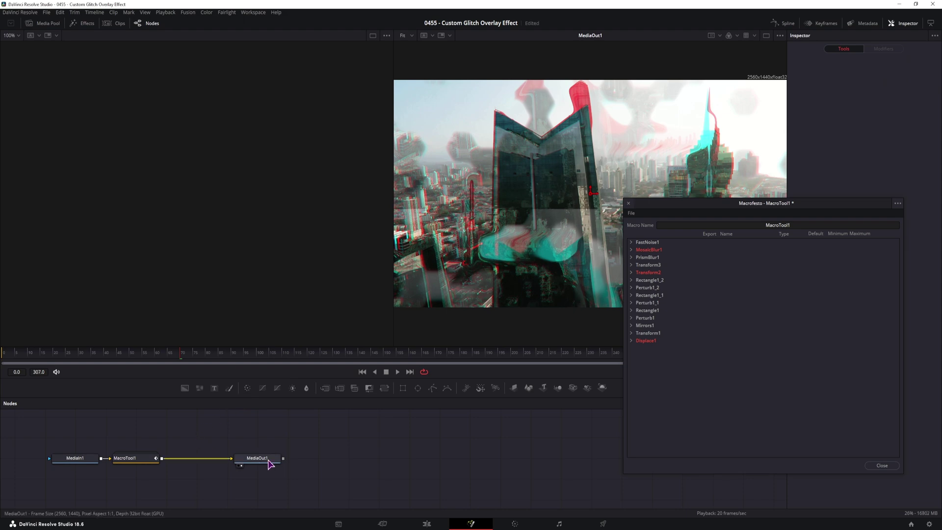
{"action": "left_click_drag", "start_coordinate": [269, 462], "coordinate": [569, 459]}
{"action": "left_click_drag", "start_coordinate": [74, 458], "coordinate": [27, 436]}
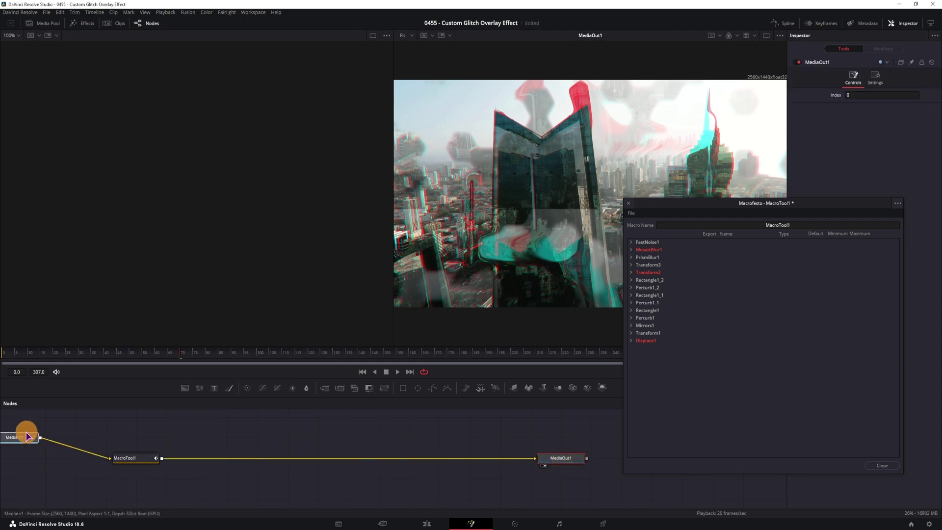
{"action": "left_click_drag", "start_coordinate": [132, 460], "coordinate": [279, 436]}
{"action": "double_click", "coordinate": [262, 460]}
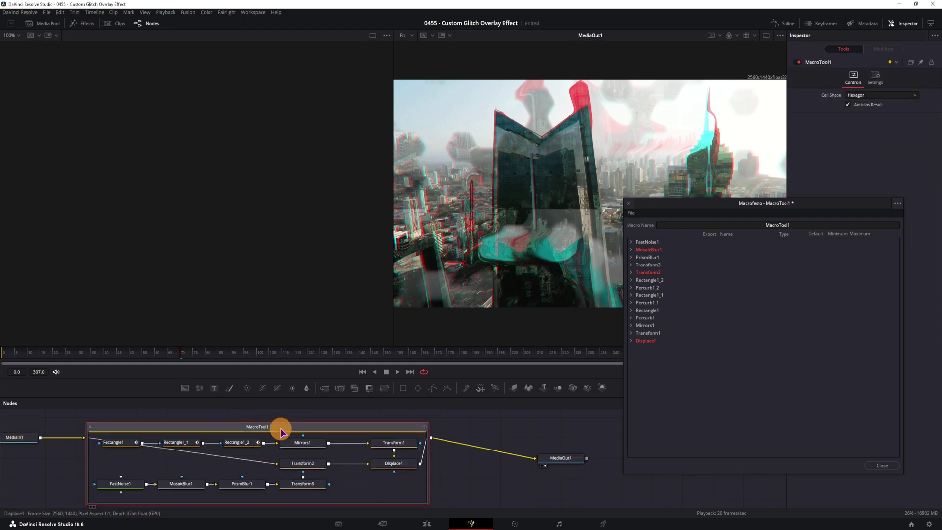
Set the Edges of Transform2 inside MacroTool1 to Duplicate
{"action": "left_click", "coordinate": [308, 464]}
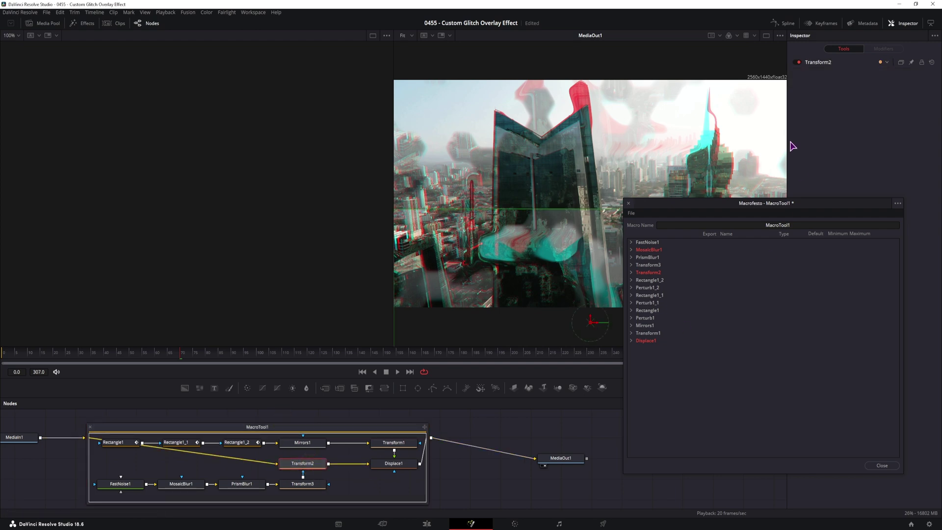
{"action": "left_click", "coordinate": [819, 61]}
{"action": "left_click_drag", "start_coordinate": [801, 204], "coordinate": [801, 275]}
{"action": "left_click_drag", "start_coordinate": [472, 115], "coordinate": [437, 133]}
{"action": "left_click", "coordinate": [862, 169]}
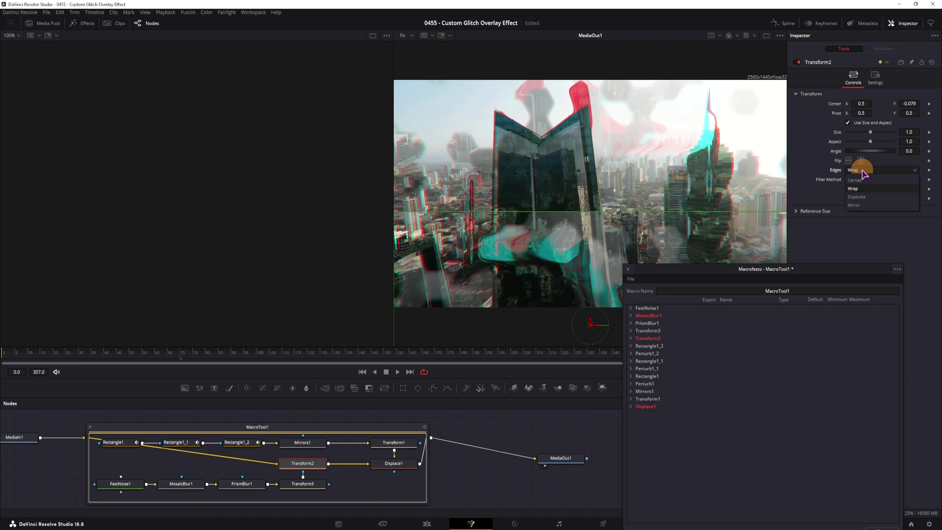
{"action": "left_click", "coordinate": [862, 197]}
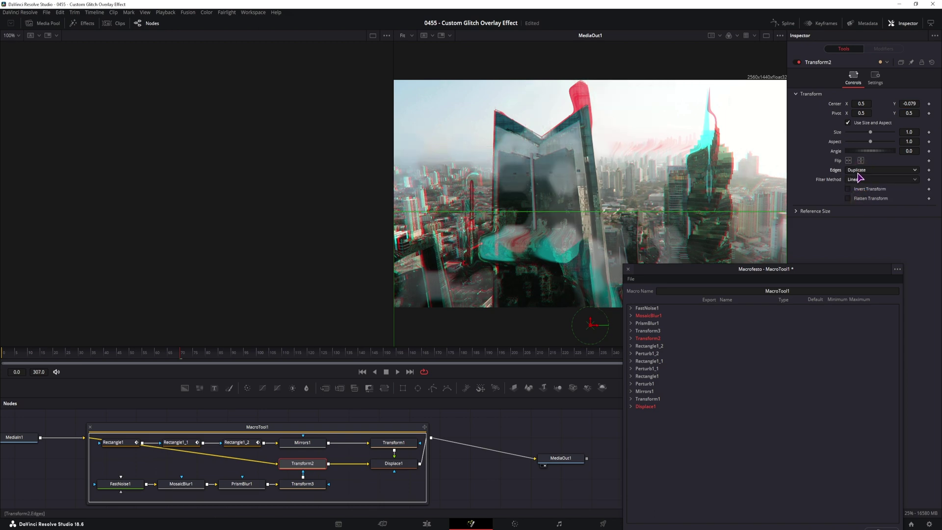
Try Mirror as the Edges mode of Transform2 in MacroTool1
{"action": "left_click", "coordinate": [872, 170]}
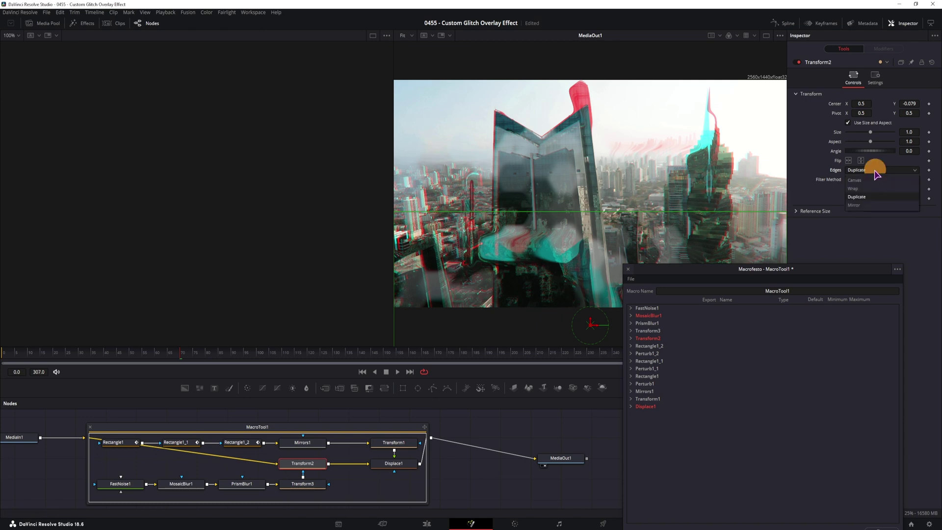
{"action": "left_click", "coordinate": [864, 207]}
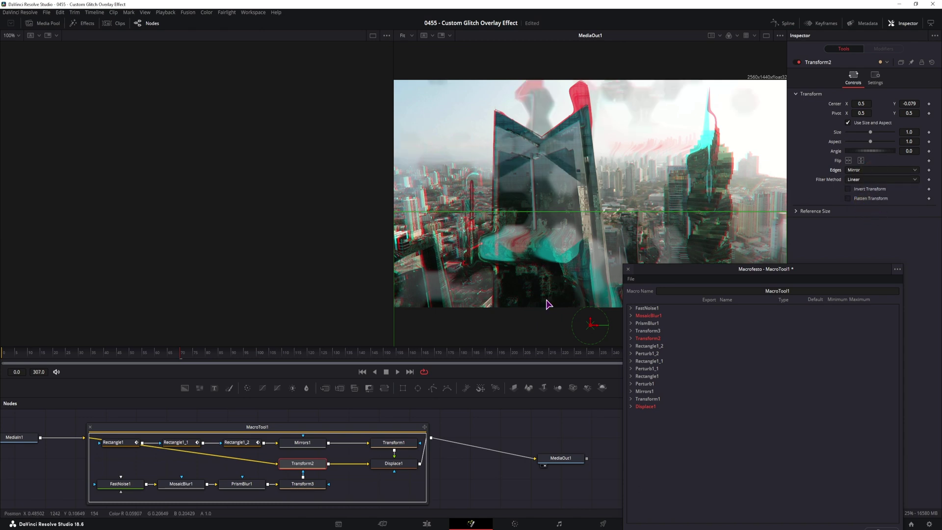
{"action": "left_click", "coordinate": [488, 437]}
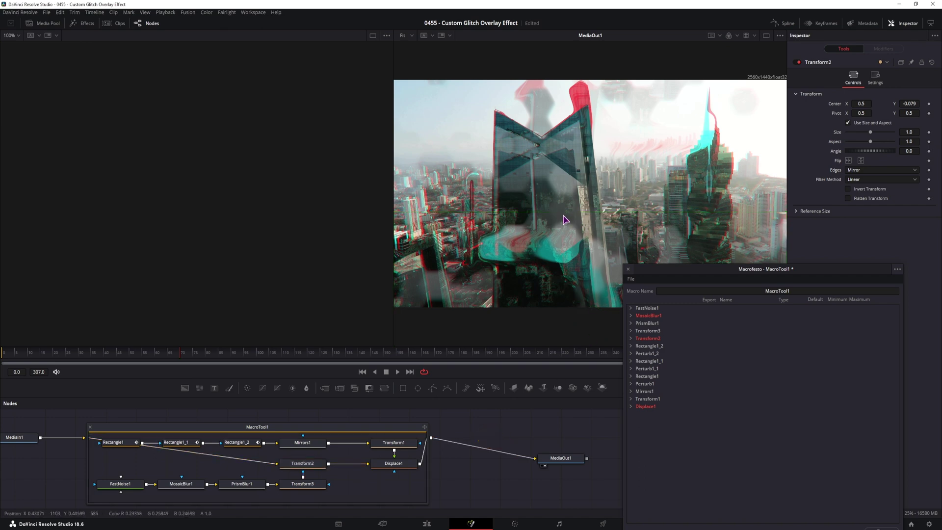
Set Transform2's Center Y to -0.184, try Wrap as its Edges mode, and return Edges to Duplicate
{"action": "left_click_drag", "start_coordinate": [909, 104], "coordinate": [871, 122]}
{"action": "left_click", "coordinate": [867, 170]}
{"action": "left_click", "coordinate": [868, 189]}
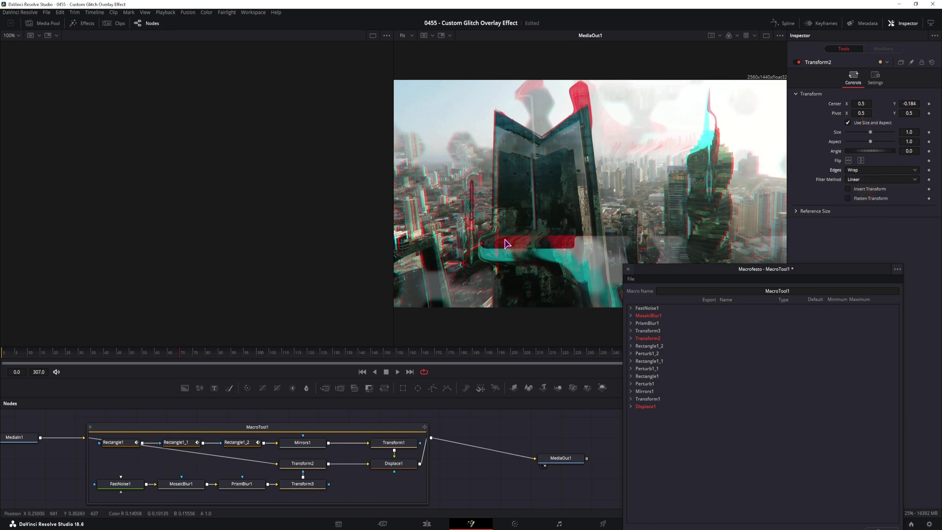
{"action": "left_click", "coordinate": [867, 169]}
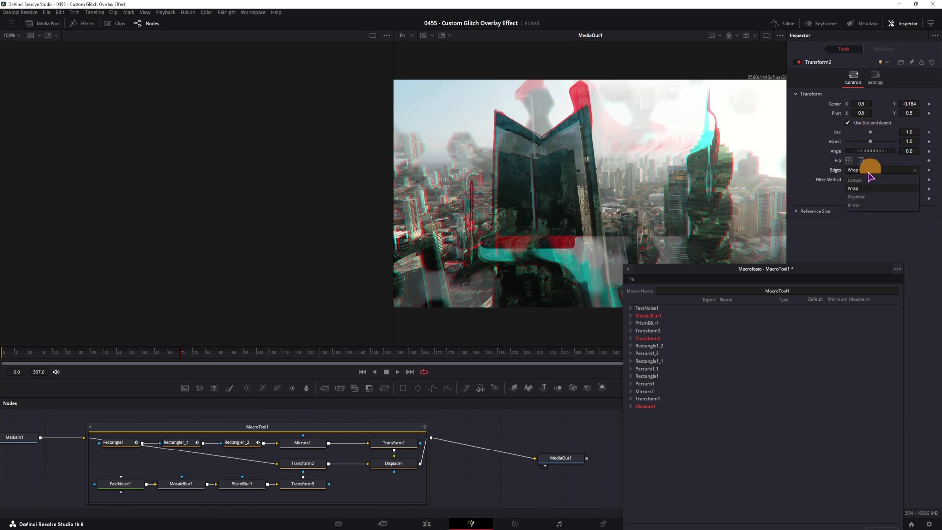
{"action": "left_click", "coordinate": [859, 193]}
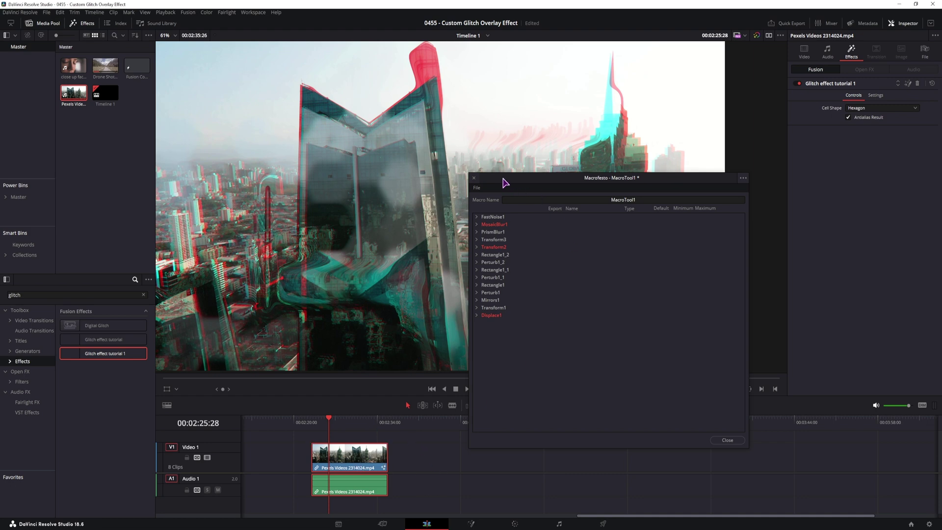
Reopen the clip's Glitch effect tutorial 1 in Fusion and expand Transform2's parameters in the macro editor
{"action": "left_click_drag", "start_coordinate": [506, 183], "coordinate": [479, 188]}
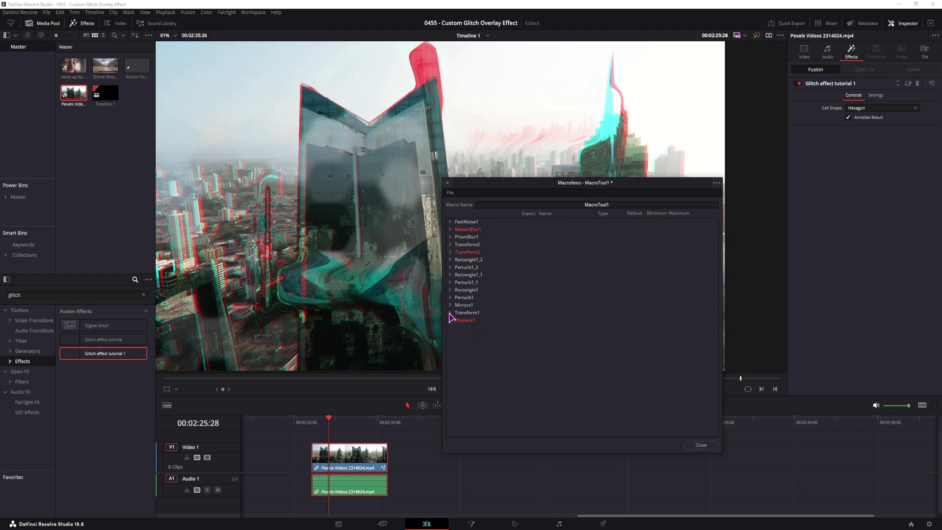
{"action": "left_click", "coordinate": [907, 84]}
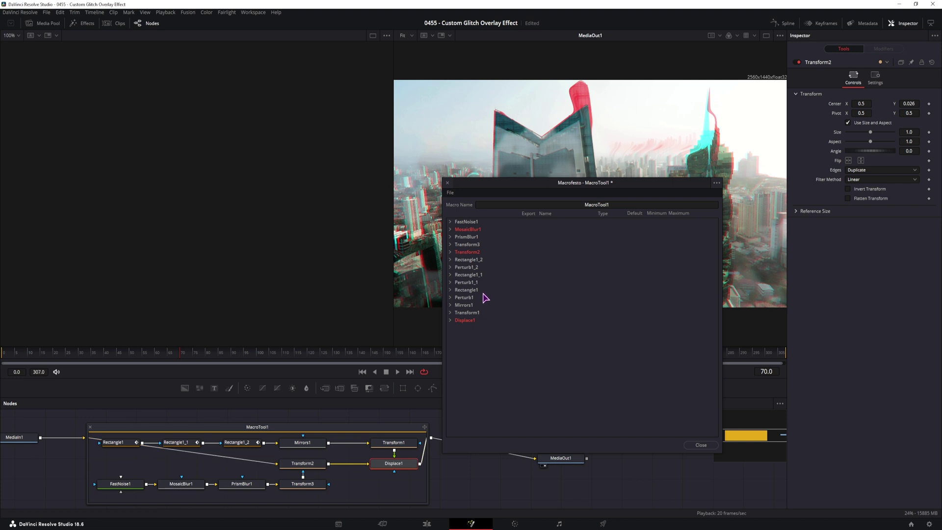
{"action": "left_click", "coordinate": [450, 251]}
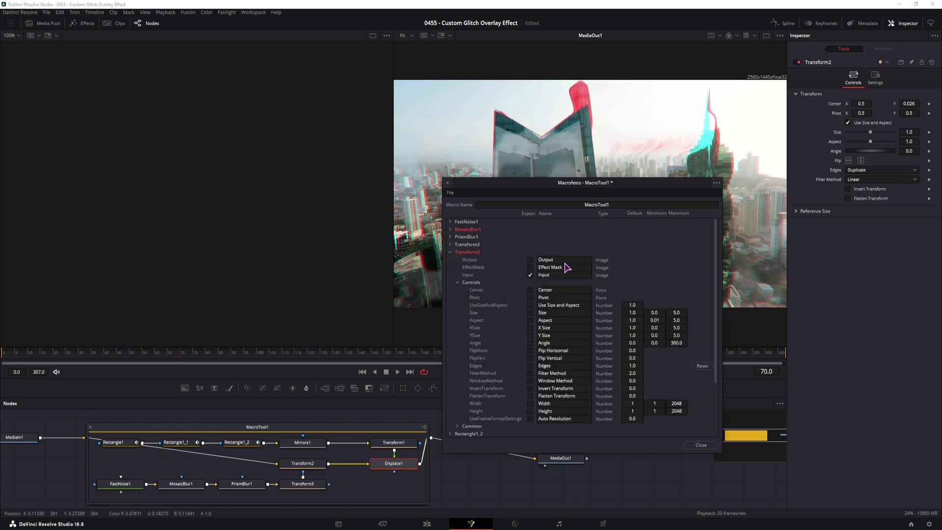
{"action": "left_click_drag", "start_coordinate": [558, 189], "coordinate": [545, 114]}
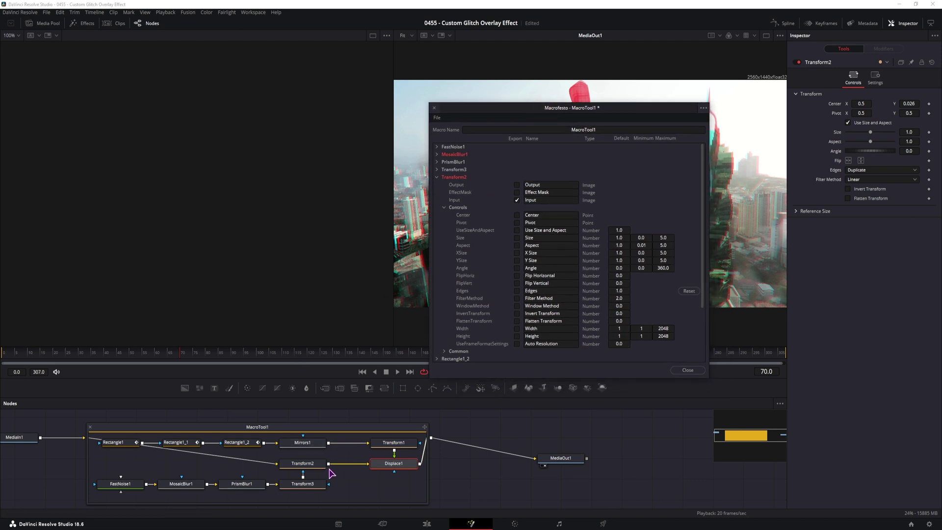
Set the default value of Transform2's Edges parameter to 2.0 in the macro, checking it against the available Edges modes
{"action": "left_click", "coordinate": [313, 470]}
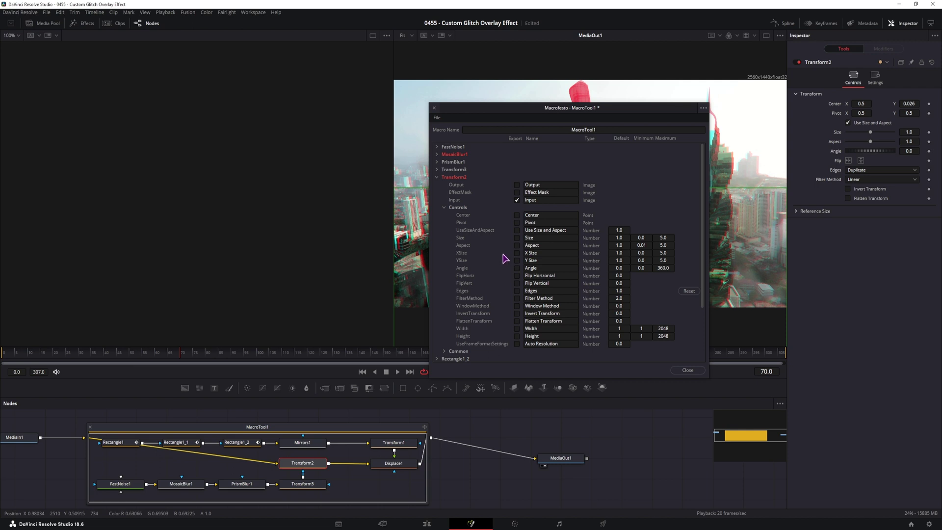
{"action": "scroll", "coordinate": [505, 259], "scroll_direction": "down", "scroll_amount": 1}
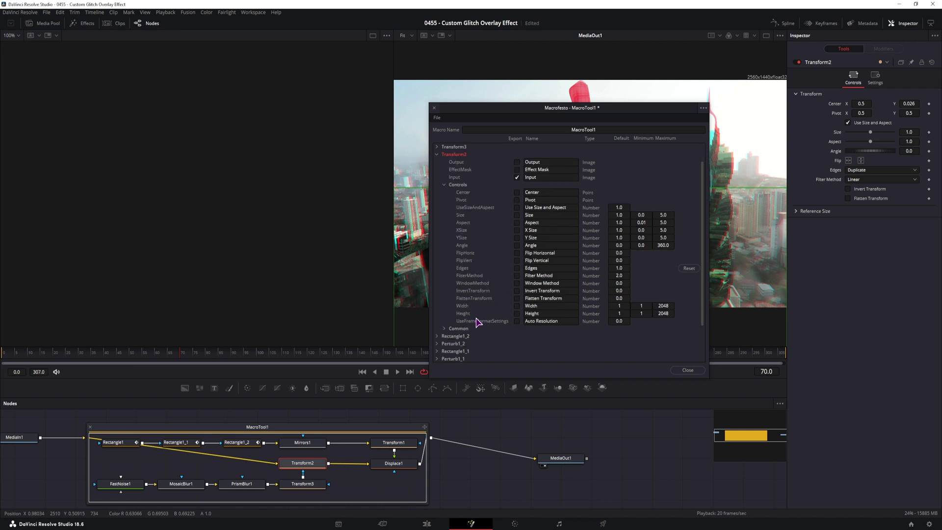
{"action": "left_click", "coordinate": [545, 268]}
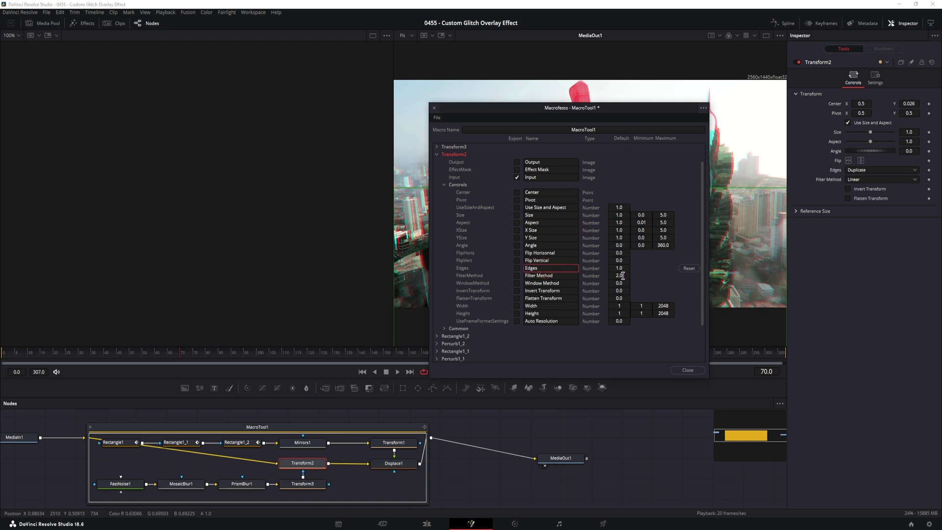
{"action": "left_click", "coordinate": [874, 170]}
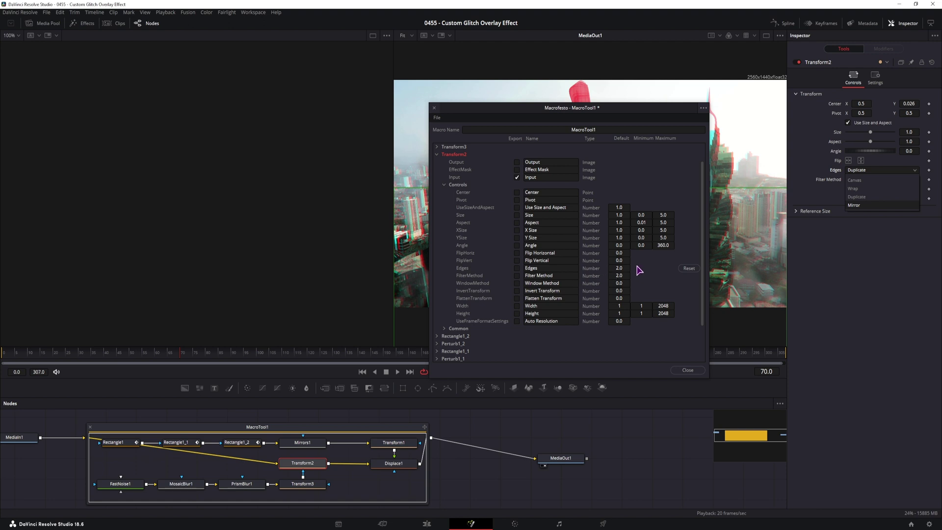
{"action": "left_click", "coordinate": [652, 275]}
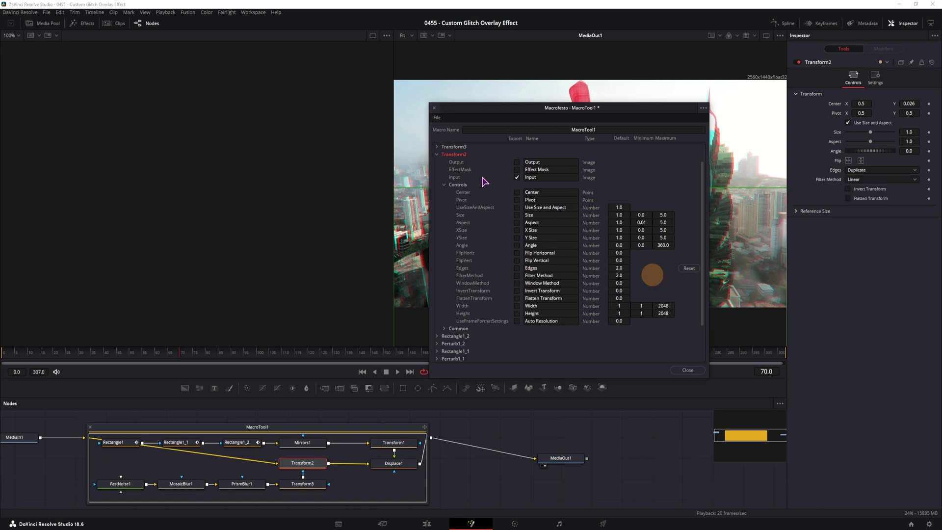
Save the macro to the Templates > Edit > Effects folder, overwriting Glitch effect tutorial 1.setting
{"action": "left_click", "coordinate": [437, 117]}
{"action": "left_click", "coordinate": [450, 155]}
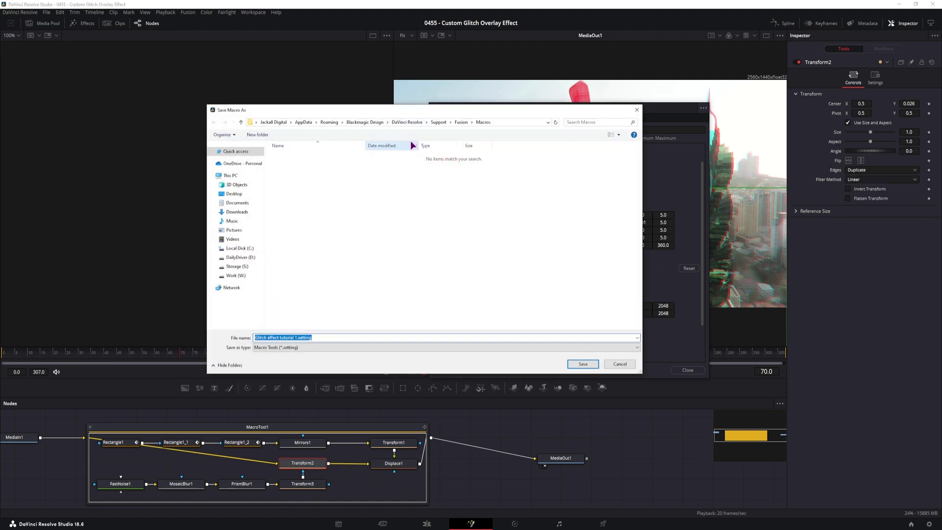
{"action": "left_click", "coordinate": [458, 124]}
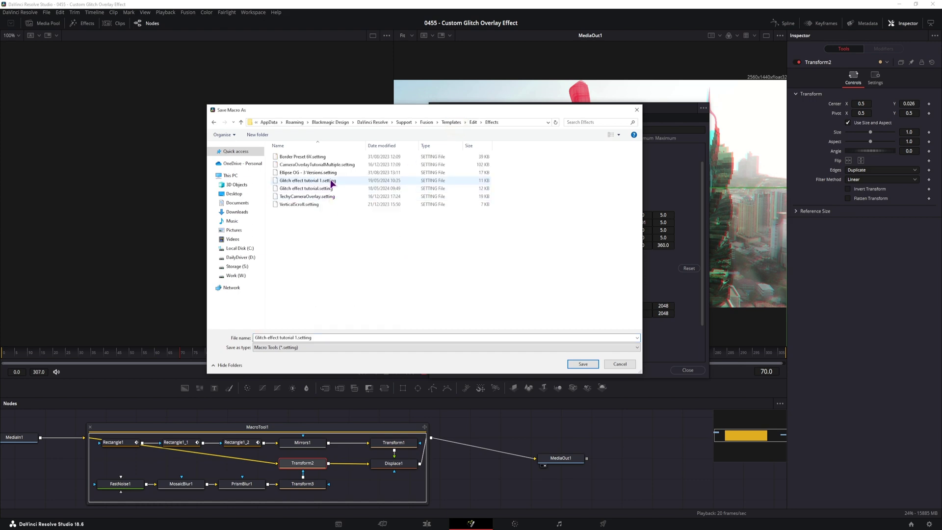
{"action": "left_click", "coordinate": [330, 180]}
{"action": "left_click", "coordinate": [582, 365]}
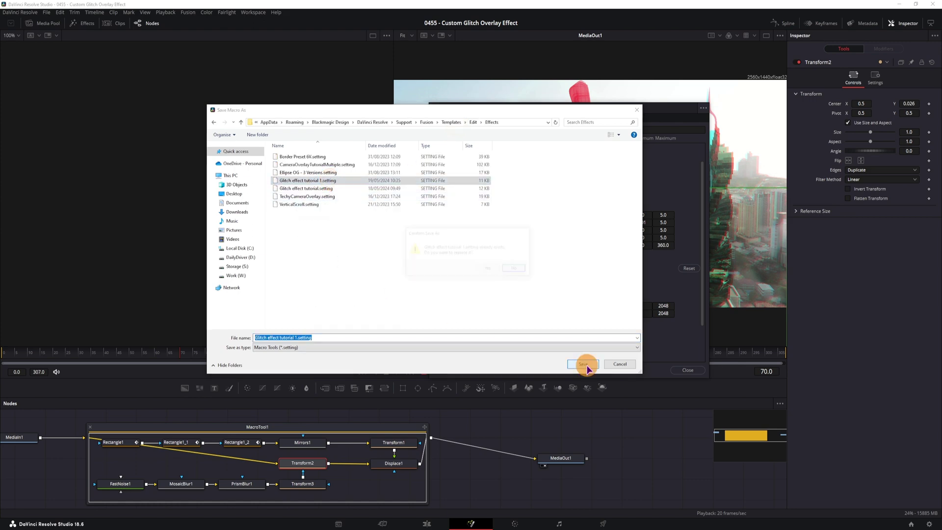
{"action": "left_click", "coordinate": [489, 270]}
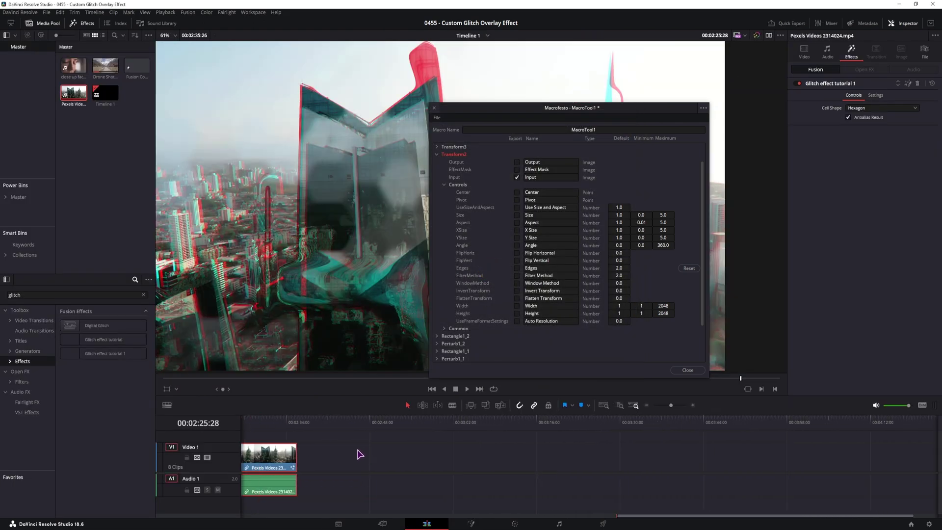
Add a fresh copy of Pexels Videos 2314024.mp4 after the existing clip on the timeline and apply Glitch effect tutorial 1 to it
{"action": "left_click_drag", "start_coordinate": [73, 93], "coordinate": [380, 450]}
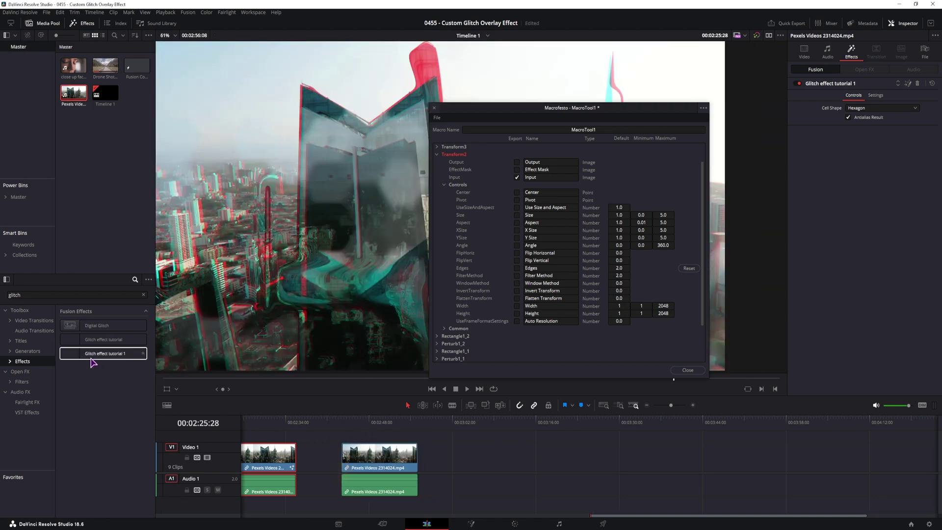
{"action": "left_click_drag", "start_coordinate": [87, 353], "coordinate": [364, 454]}
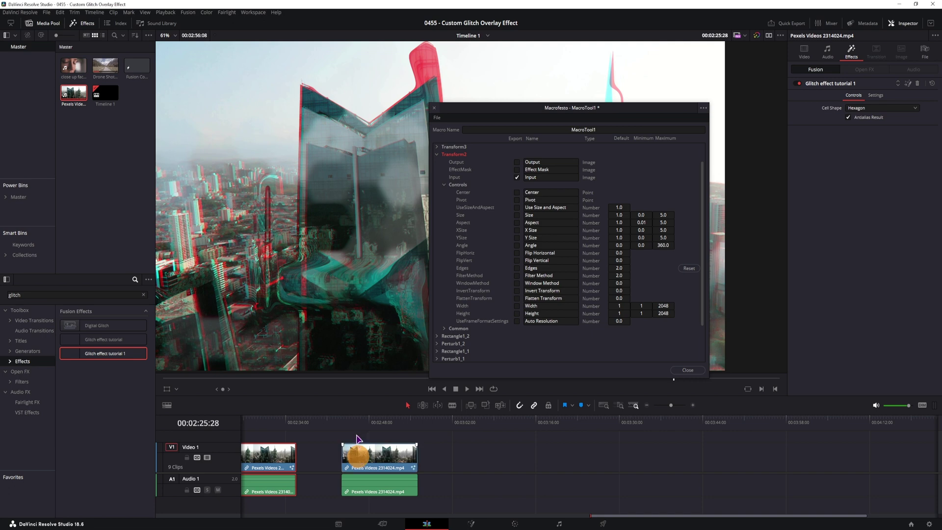
Select the new clip and preview its updated glitch effect, returning to the start of the clip
{"action": "left_click", "coordinate": [361, 424]}
{"action": "left_click", "coordinate": [383, 462]}
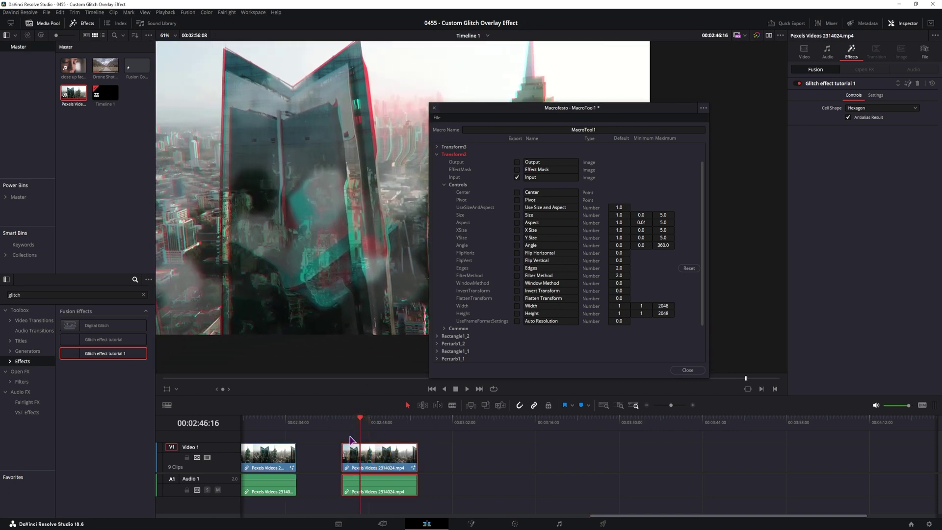
{"action": "left_click", "coordinate": [344, 421]}
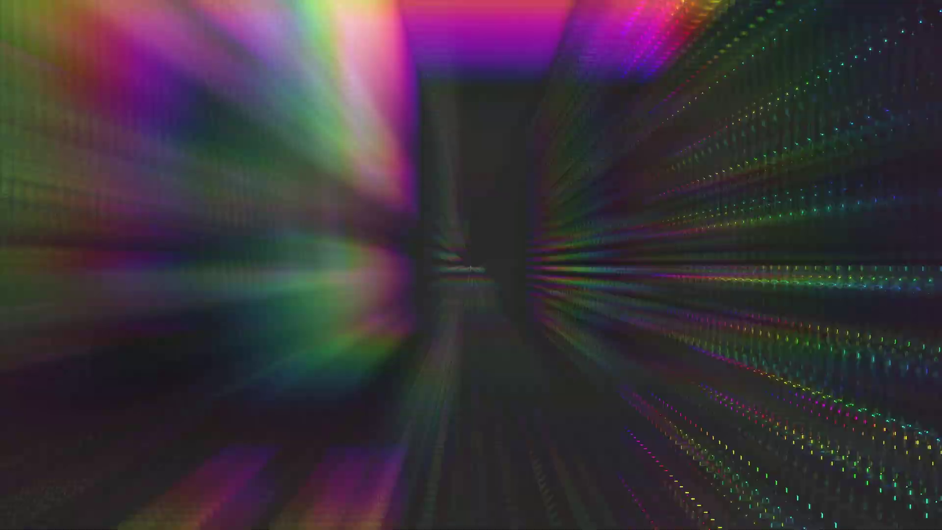